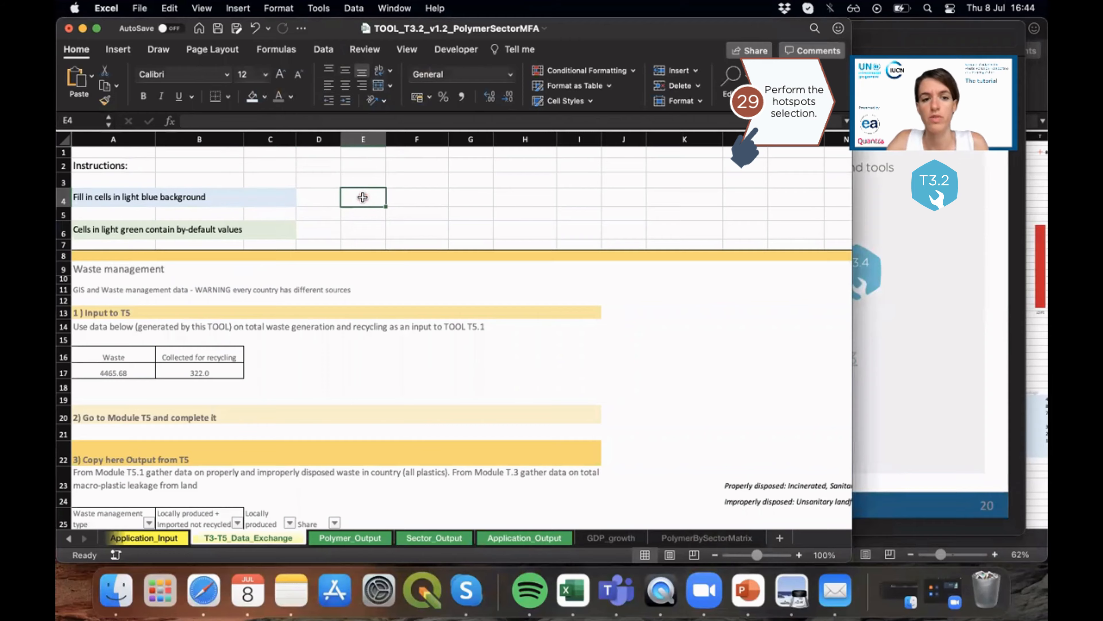
# Switch to the TOOL_T3.4_and_TOOL_B workbook and examine the polymer charts and the tables beneath them on the Polymer_Hotspots sheet.
pyautogui.click(733, 213)
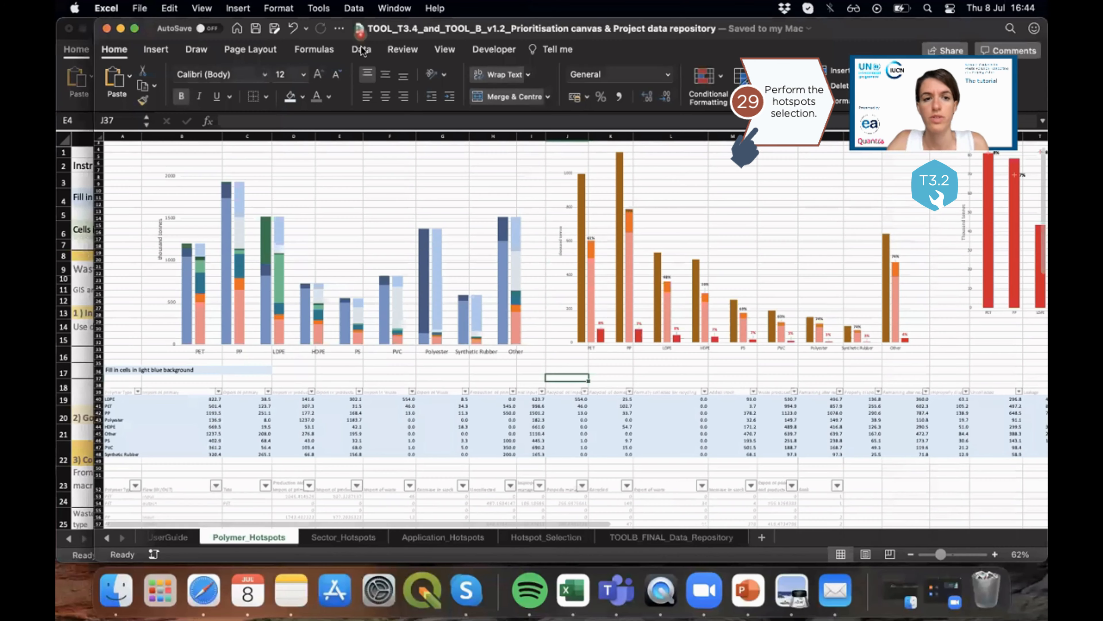
pyautogui.scroll(-2, 412, 210)
pyautogui.scroll(3, 412, 210)
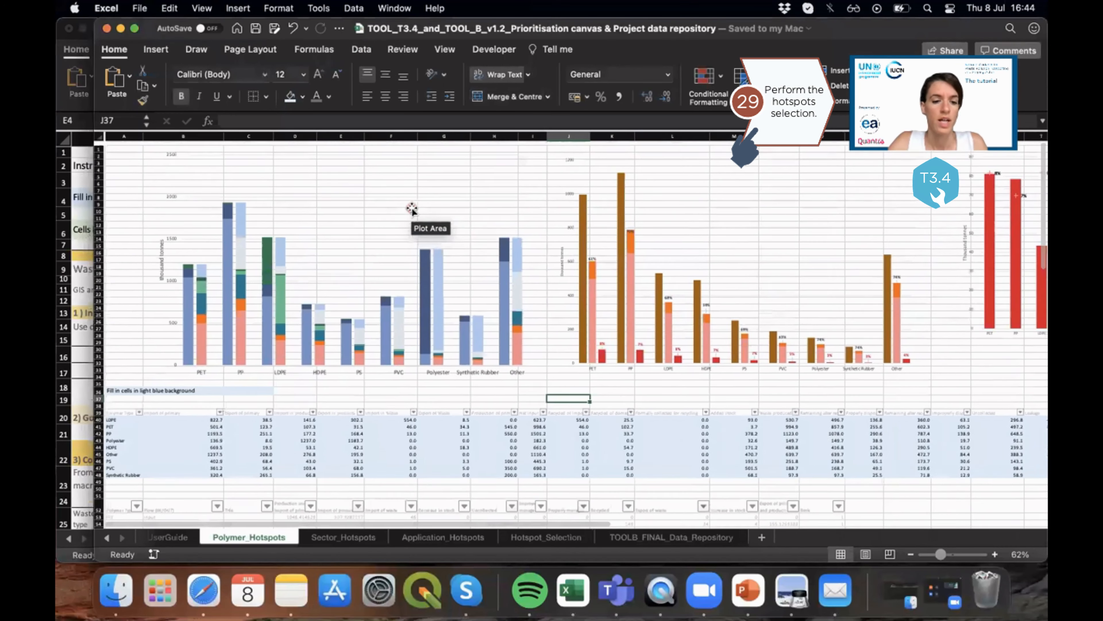
pyautogui.rightClick(412, 211)
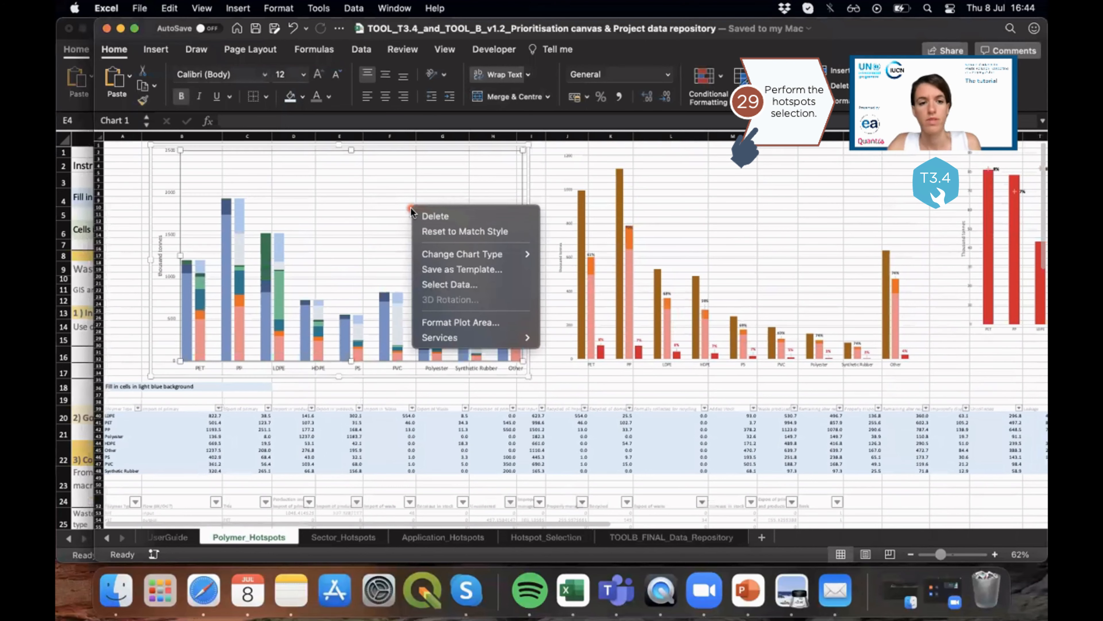
pyautogui.press('Escape')
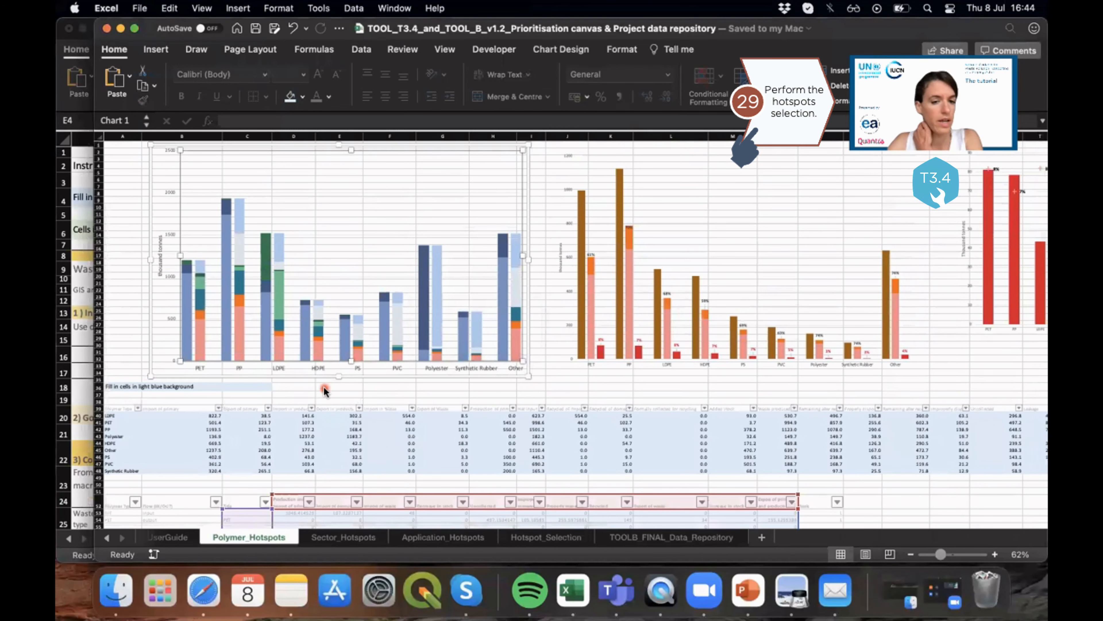
pyautogui.scroll(-8, 323, 391)
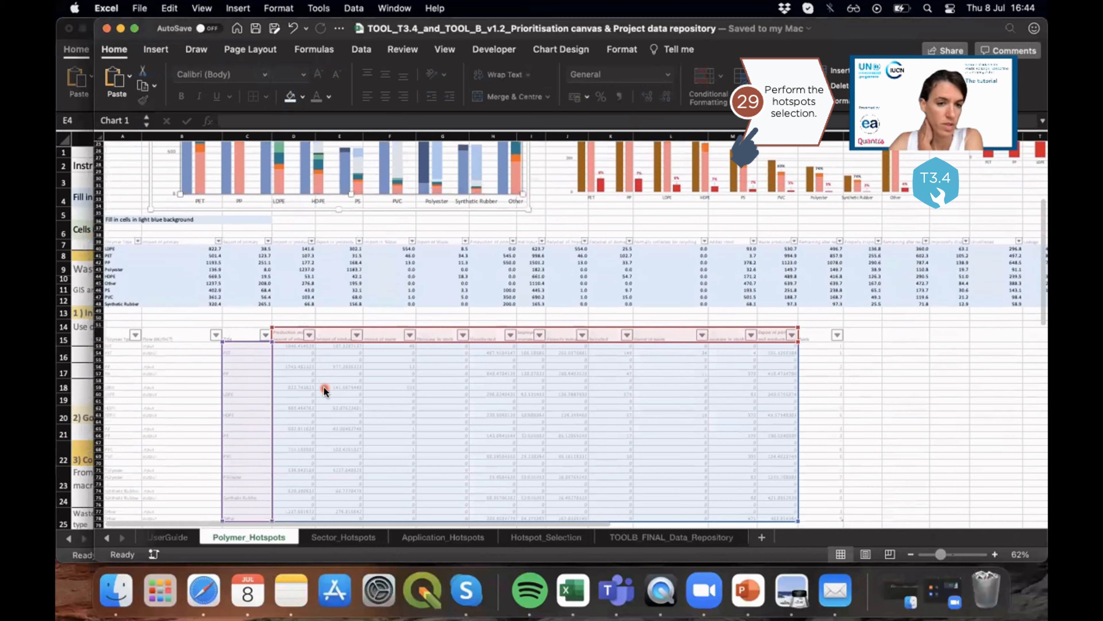
pyautogui.scroll(4, 324, 390)
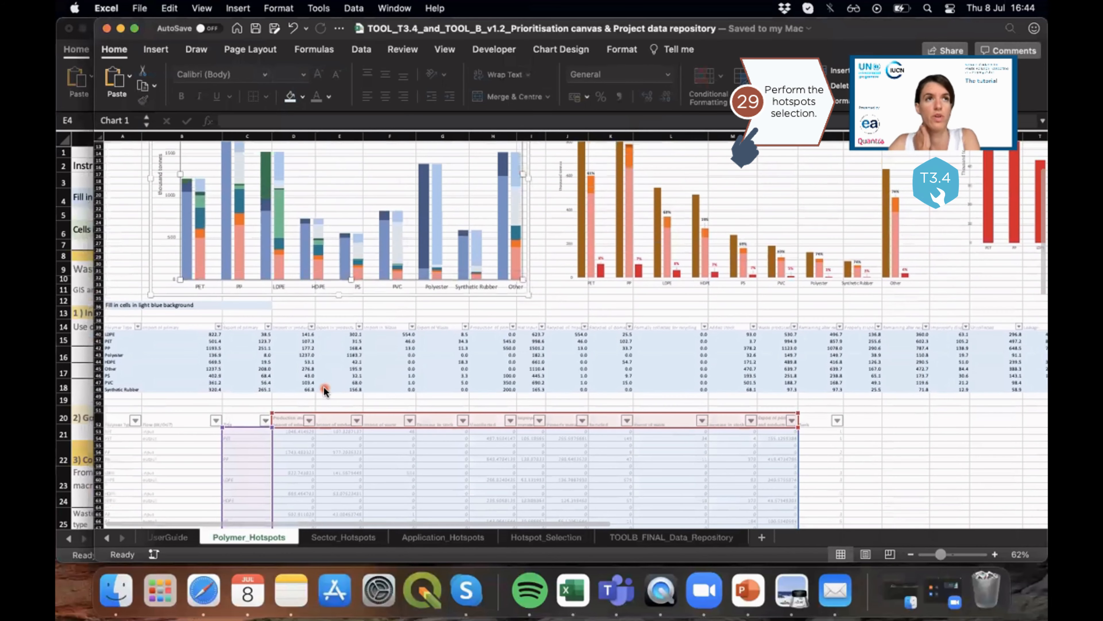
pyautogui.scroll(3, 323, 391)
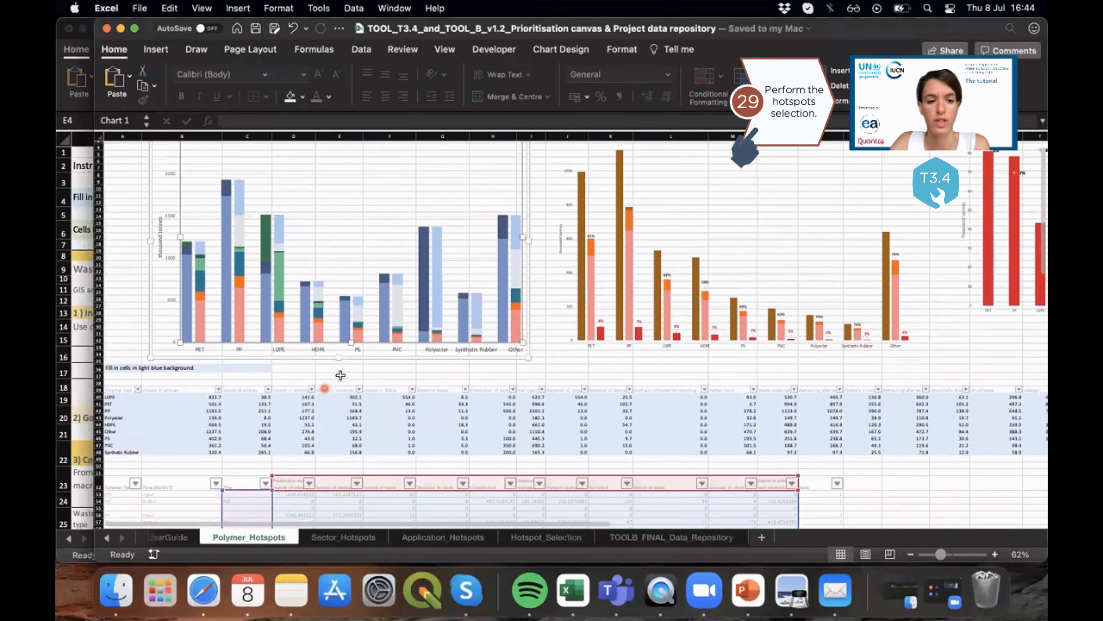
pyautogui.click(340, 375)
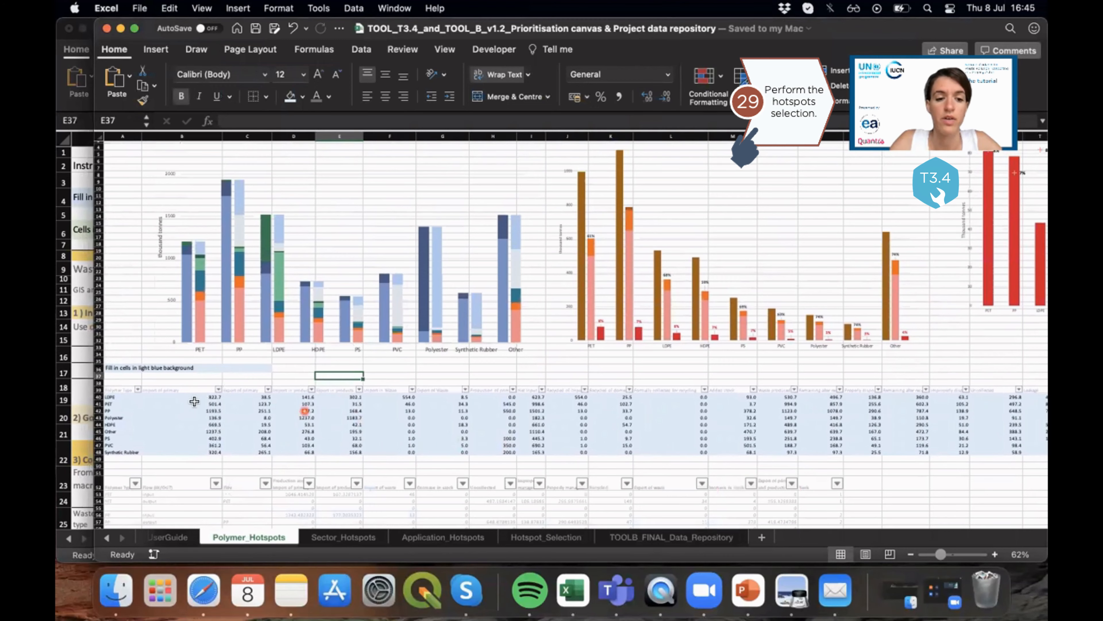
# Examine the light blue input table on Polymer_Hotspots from Polymer Type across to the Uncollected - leaked and Improperly - leaked columns.
pyautogui.scroll(5, 395, 427)
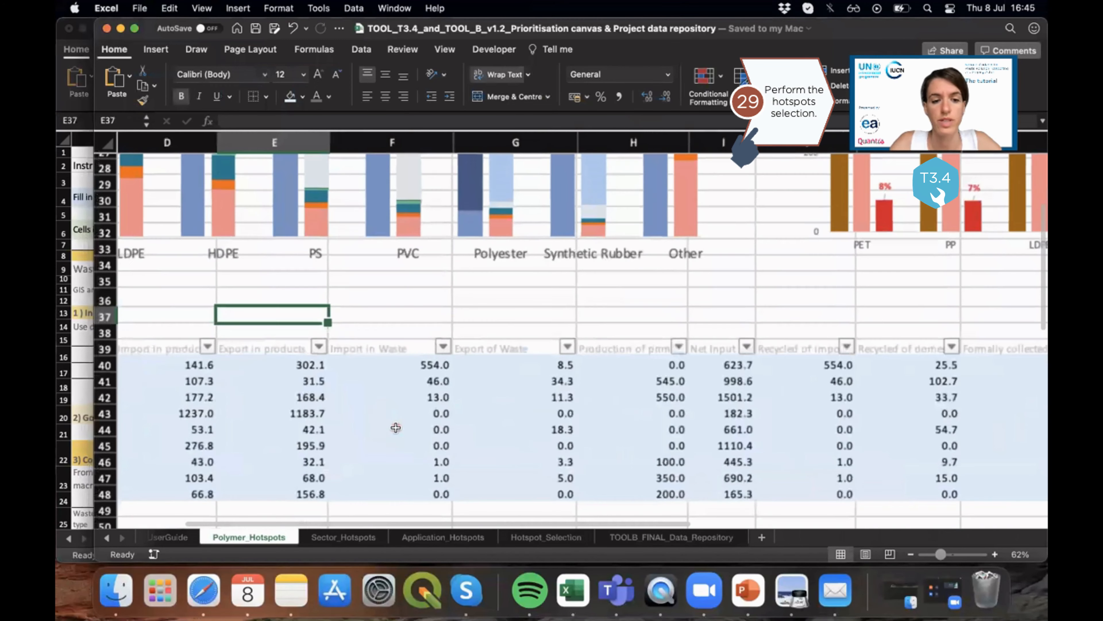
pyautogui.scroll(1, 395, 428)
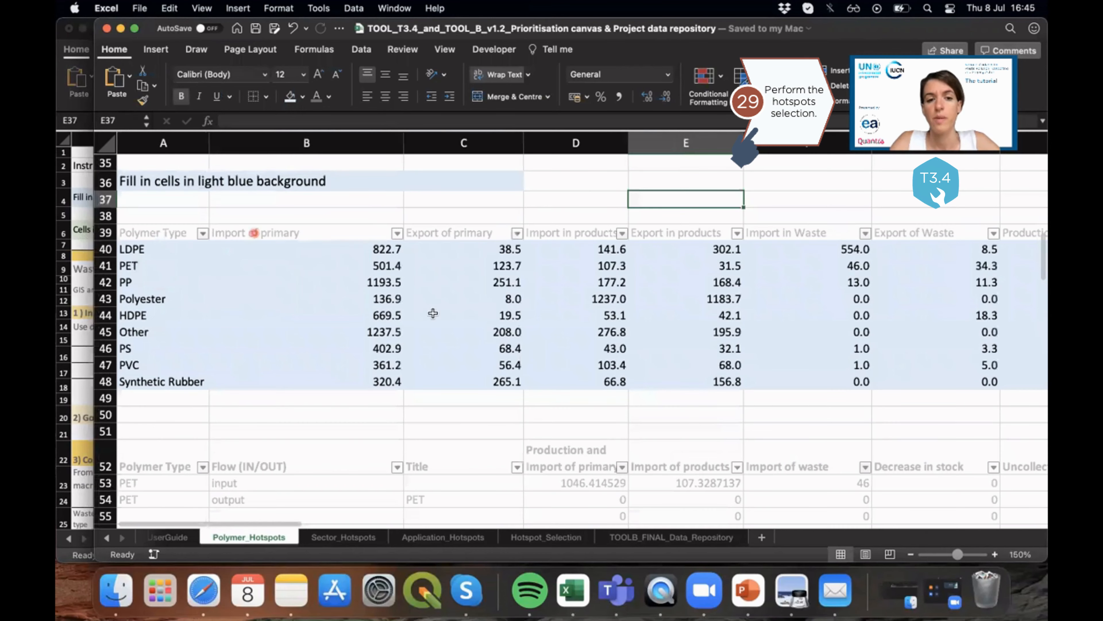
pyautogui.hscroll(15, 685, 307)
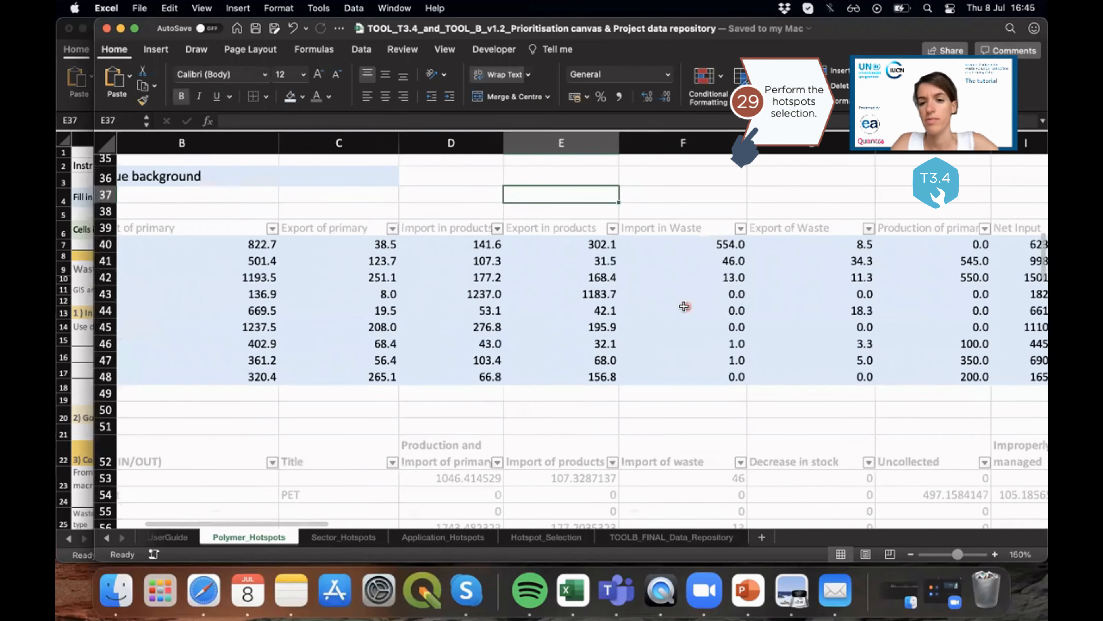
pyautogui.hscroll(2, 685, 306)
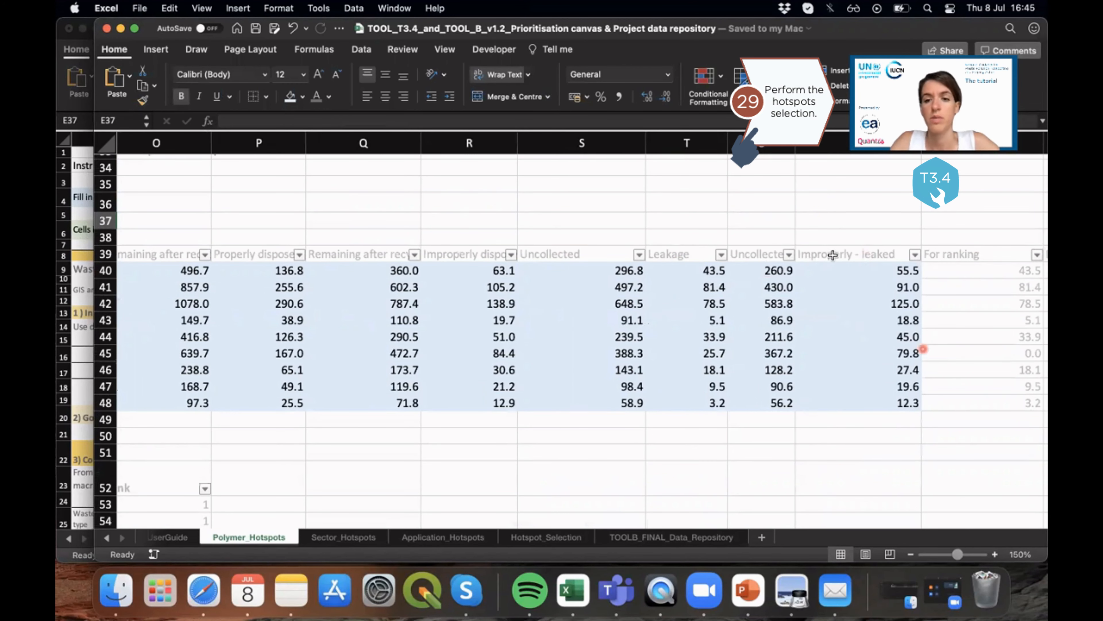
pyautogui.click(762, 253)
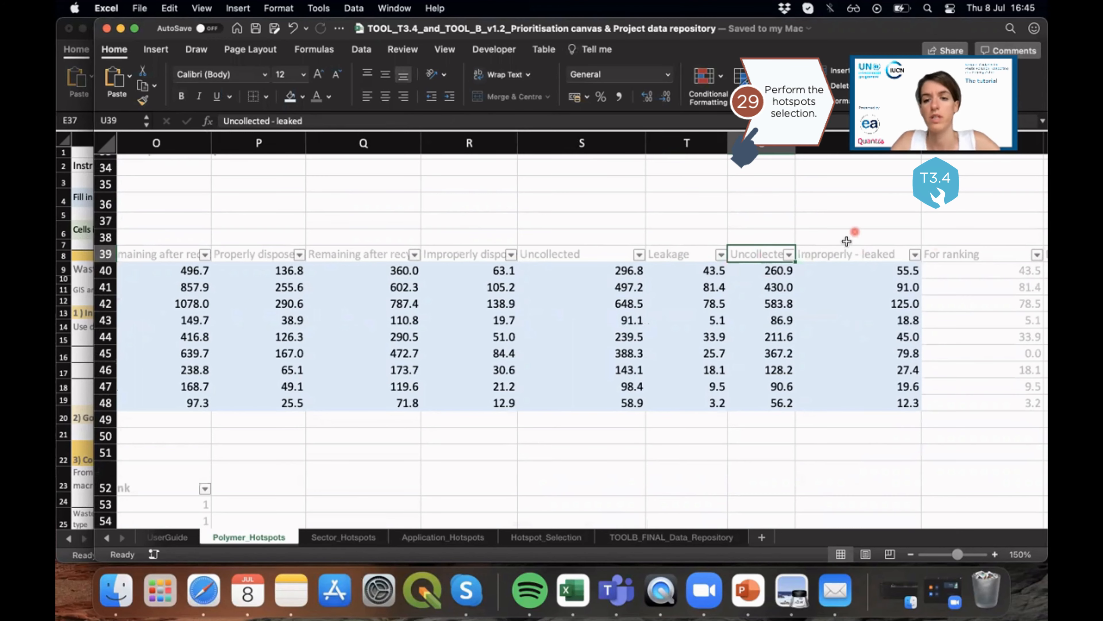
# Switch to the TOOL_T3.2_v1.2_PolymerSectorMFA workbook and open its Polymer_Output sheet.
pyautogui.hotkey('ctrl', 'Up')
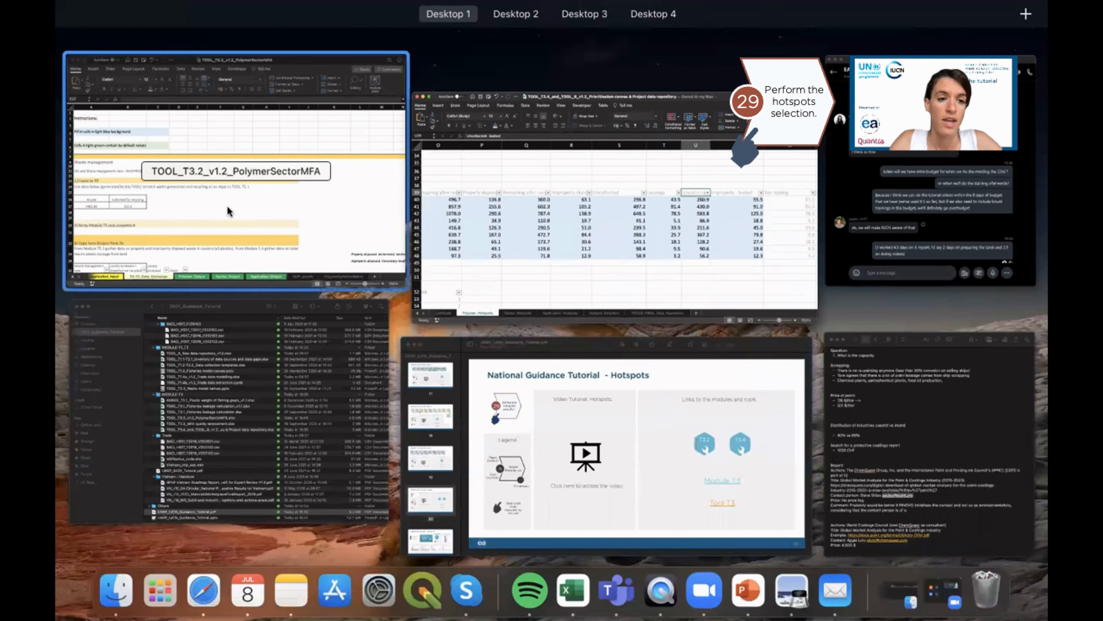
pyautogui.click(229, 212)
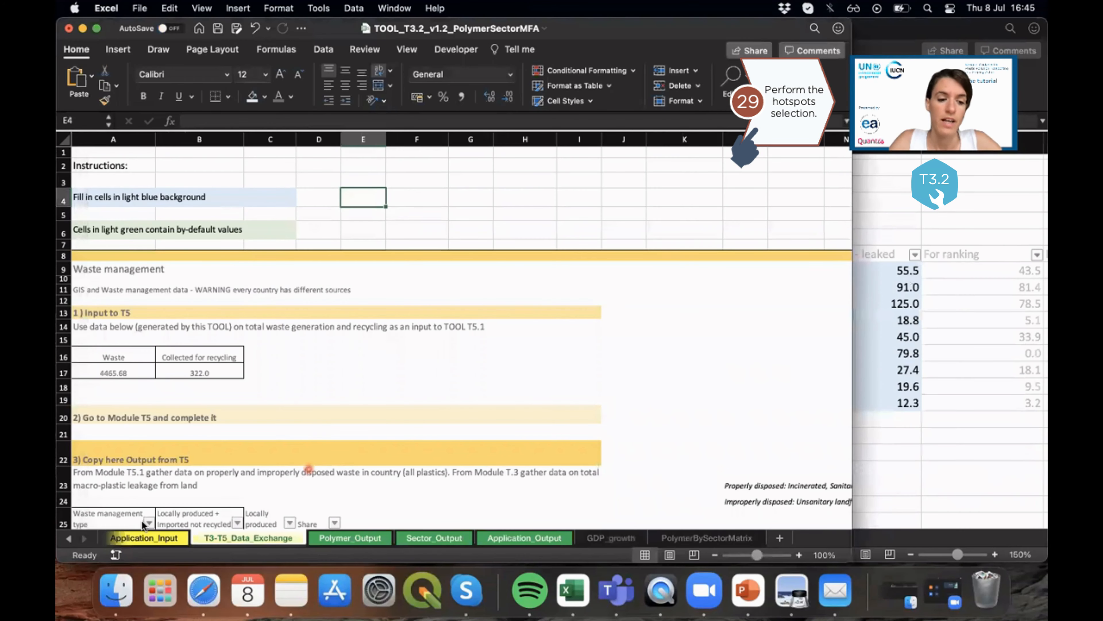
pyautogui.click(69, 538)
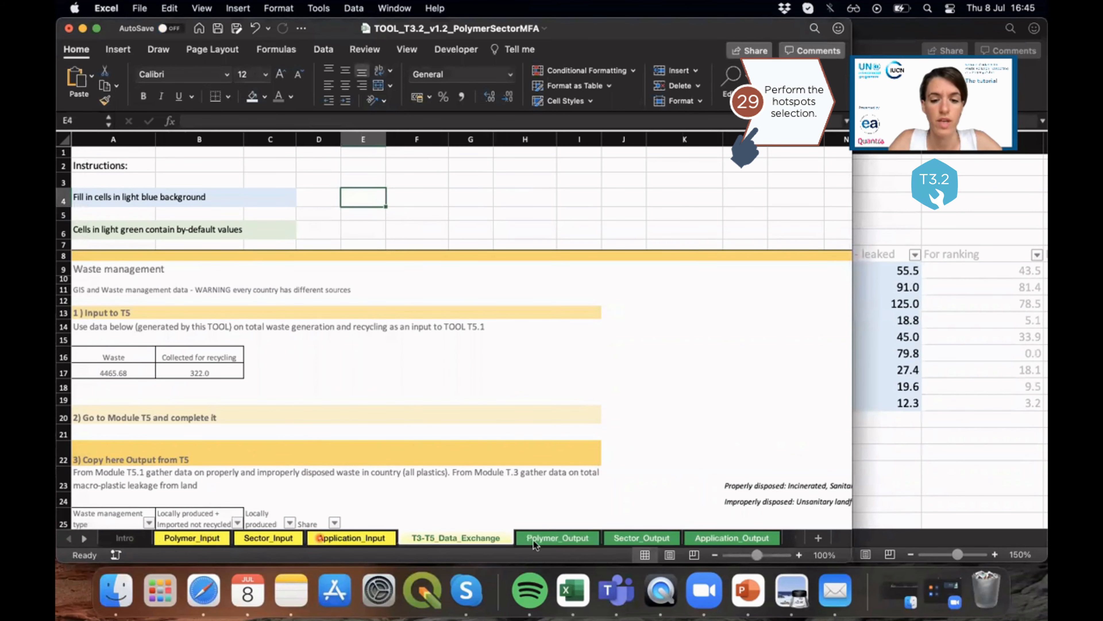
pyautogui.click(580, 539)
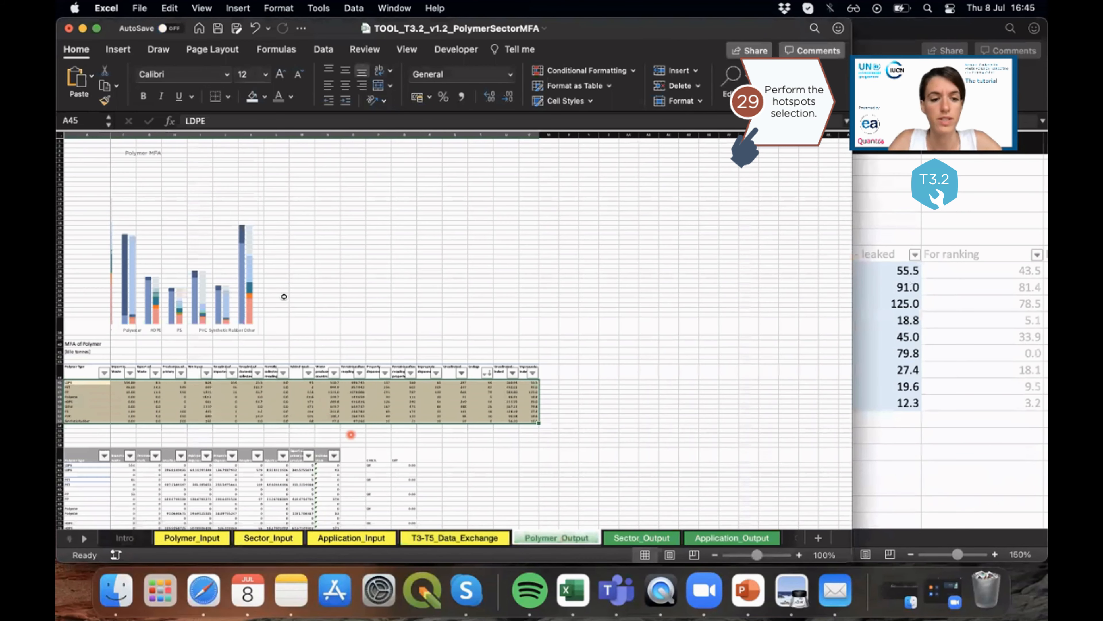
# Examine the MFA of Polymer table on Polymer_Output, comparing its rows and columns with the hotspots input table.
pyautogui.scroll(5, 284, 297)
pyautogui.scroll(-8, 284, 297)
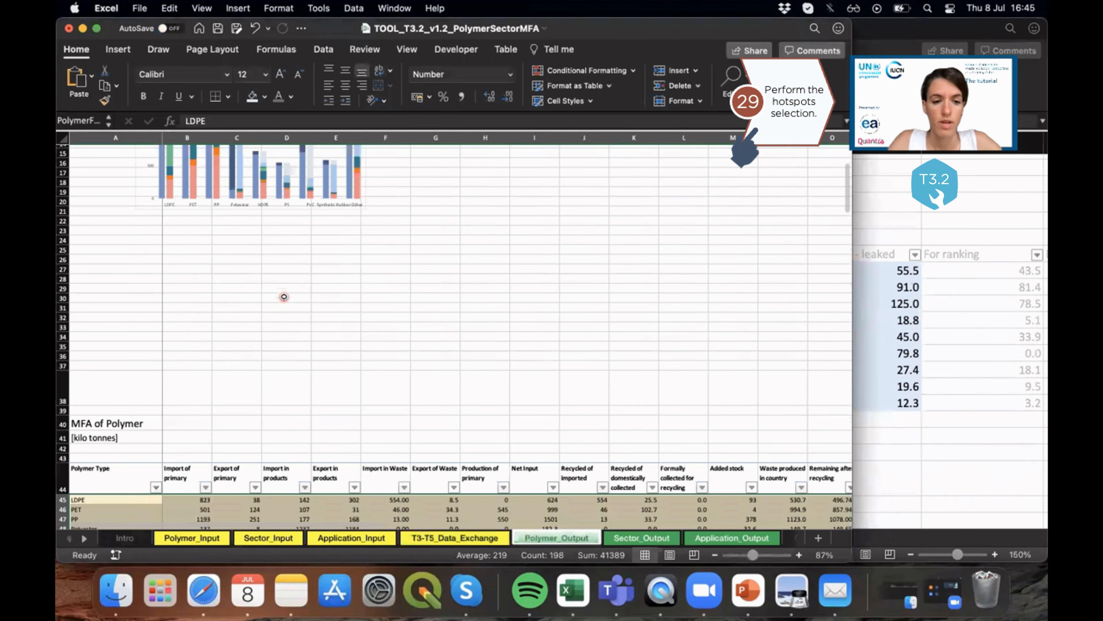
pyautogui.click(321, 293)
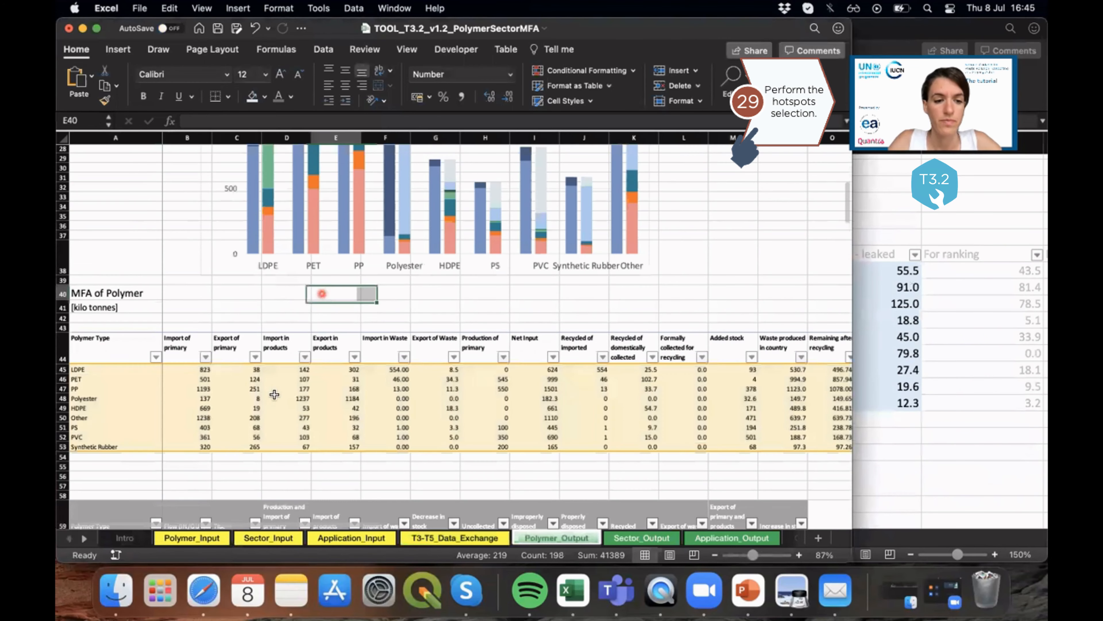
pyautogui.click(217, 427)
pyautogui.scroll(3, 217, 426)
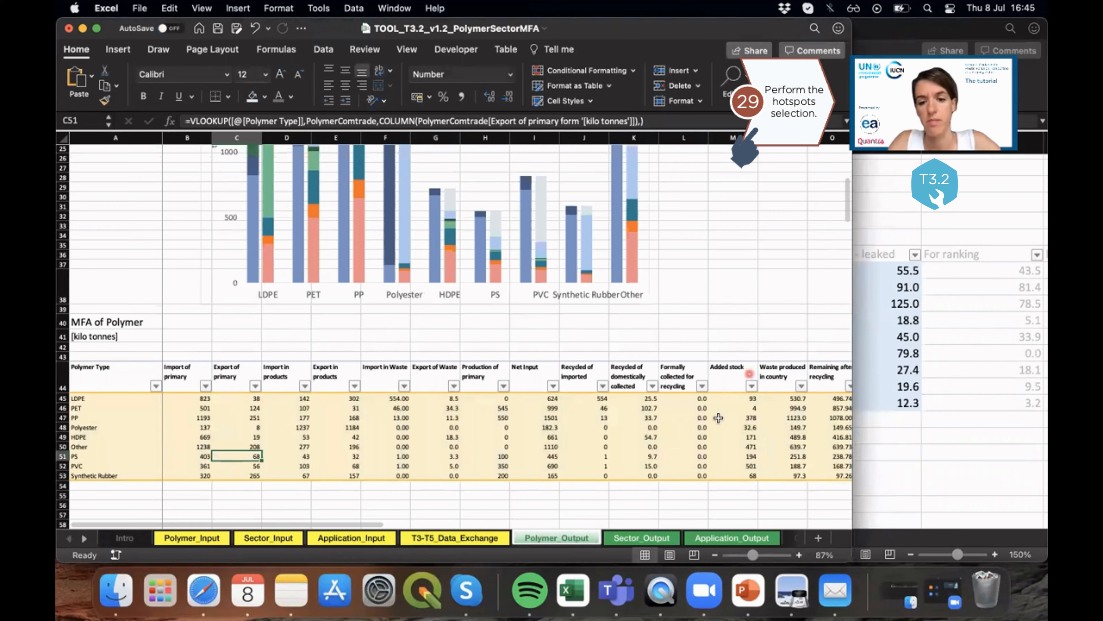
pyautogui.hscroll(5, 608, 435)
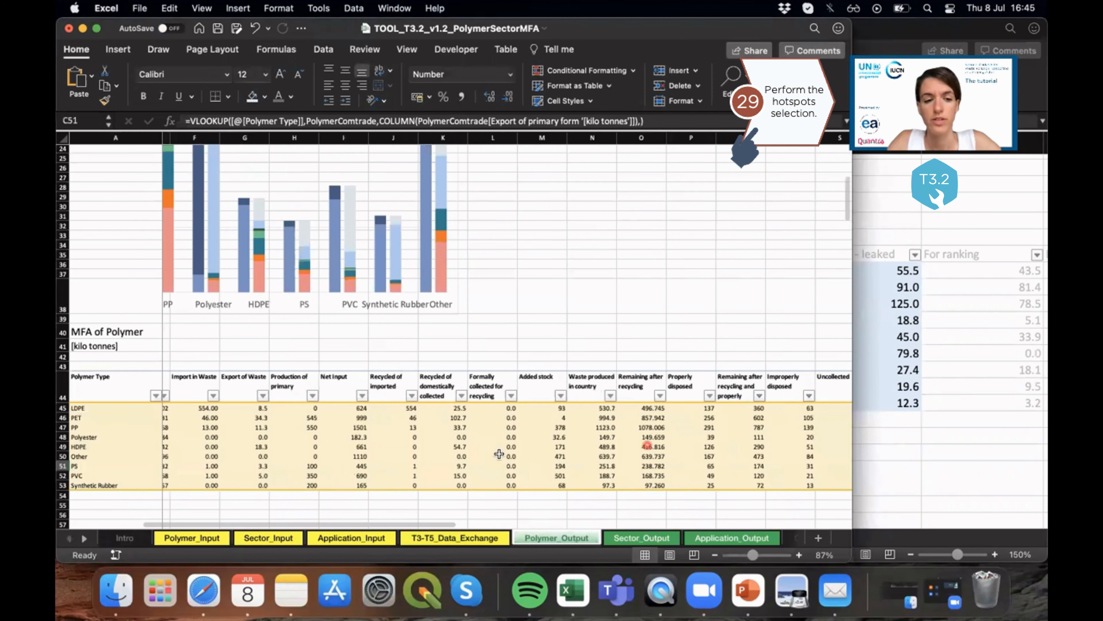
pyautogui.hscroll(-5, 499, 454)
pyautogui.scroll(-3, 499, 453)
# Copy the MFA of Polymer data rows from LDPE to Synthetic Rubber across all columns, starting at cell A45.
pyautogui.click(124, 384)
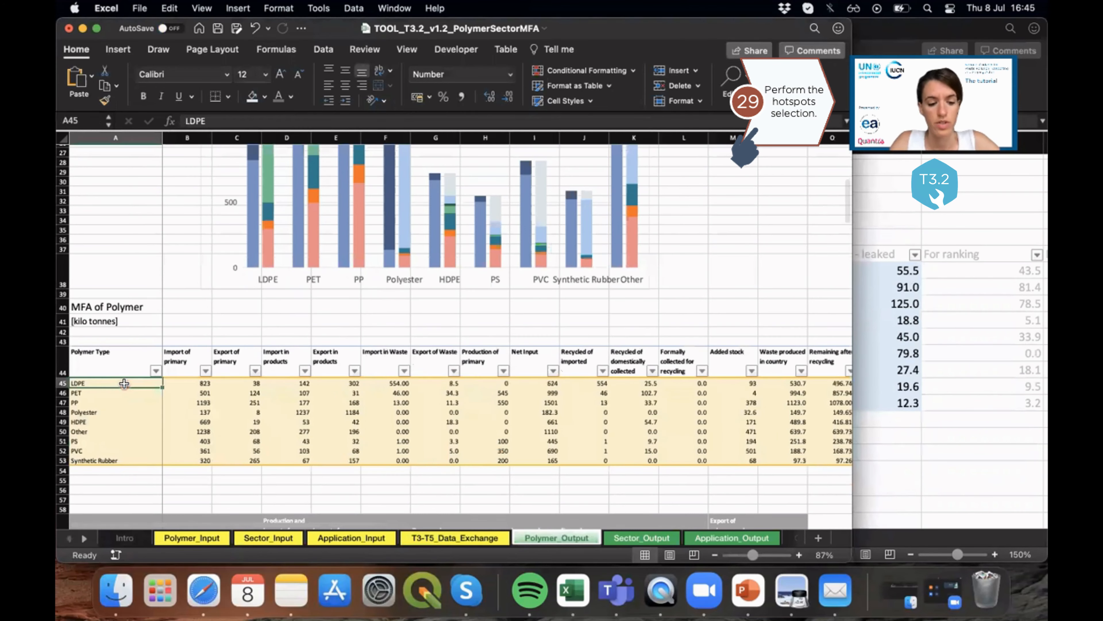
pyautogui.press('super+shift+Down')
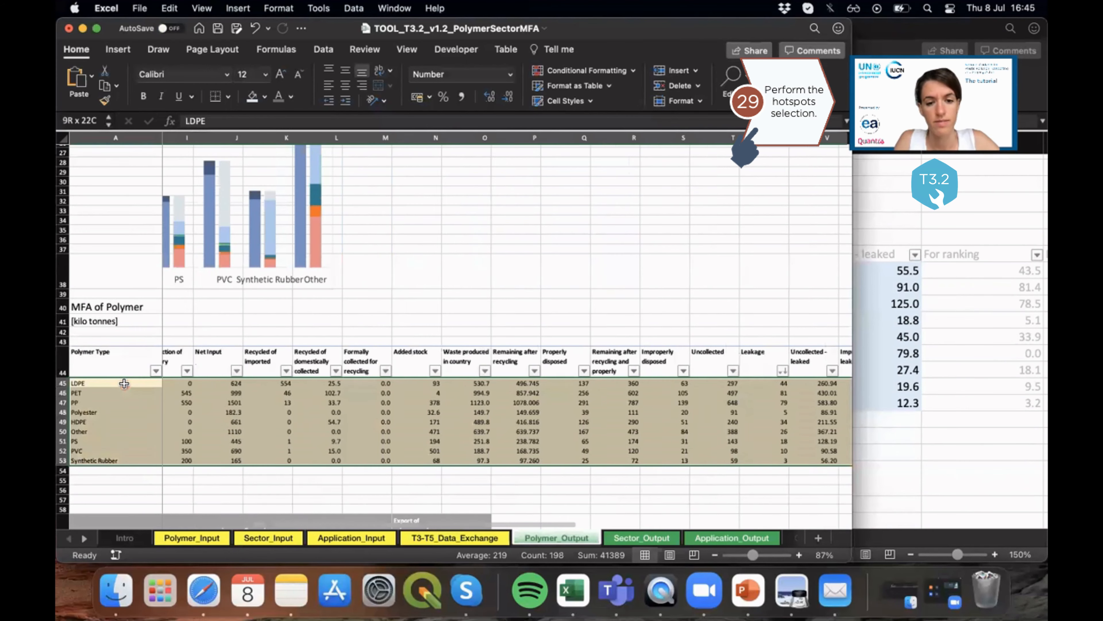
pyautogui.press('super+shift+Right')
pyautogui.press('super+c')
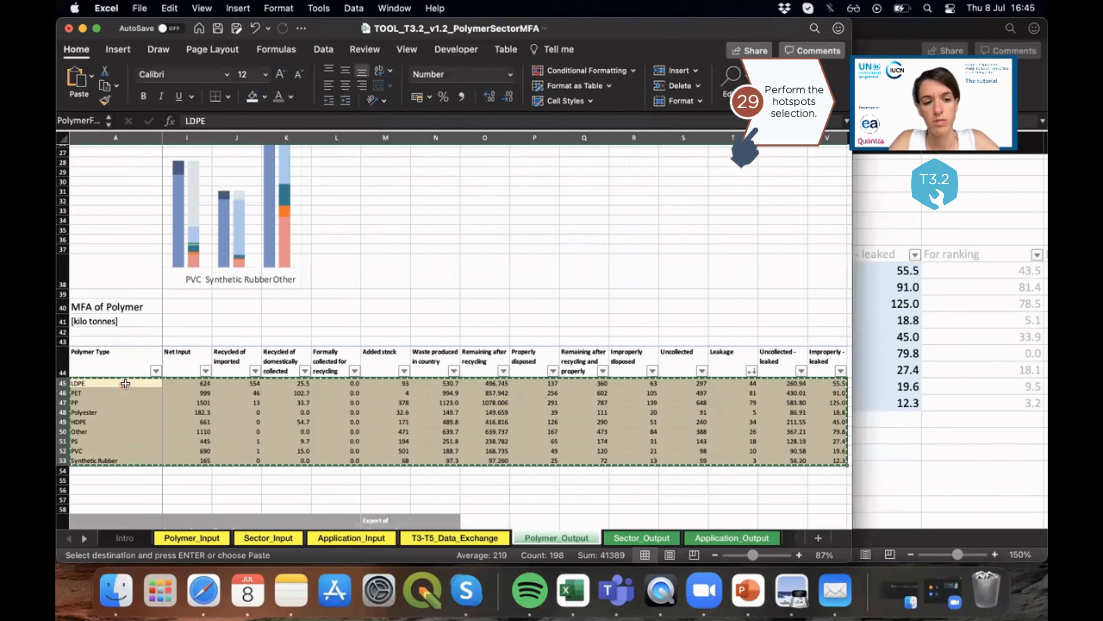
# Return to the TOOL_T3.4 workbook and use Paste Special to put the copied polymer data into the light blue table at cell A40.
pyautogui.click(941, 418)
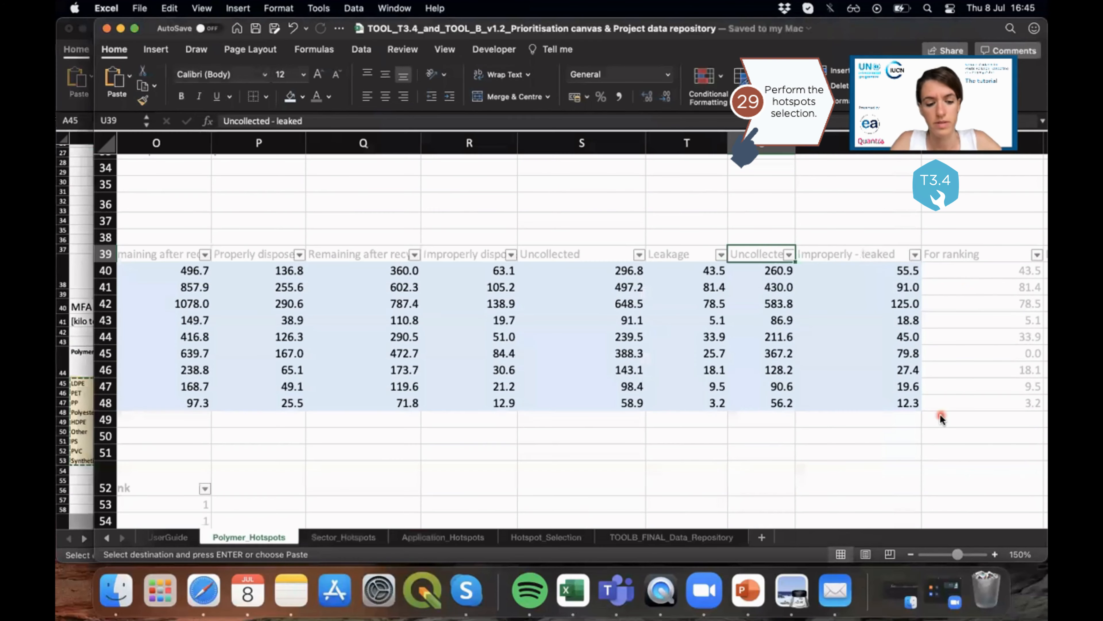
pyautogui.hscroll(-10, 522, 330)
pyautogui.scroll(-3, 205, 226)
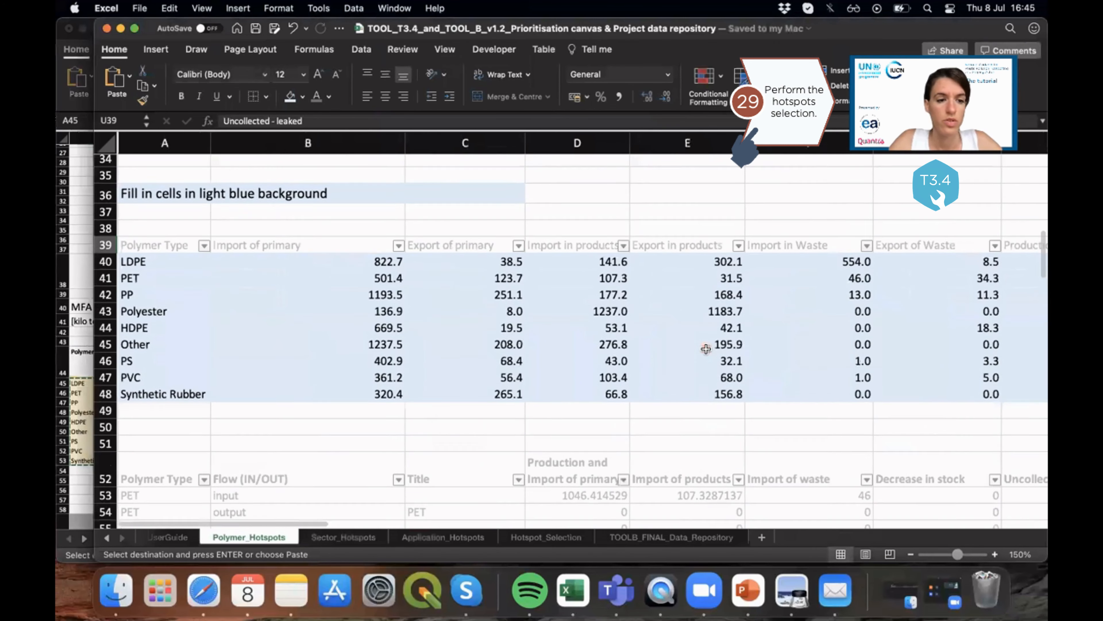
pyautogui.click(205, 226)
pyautogui.rightClick(162, 231)
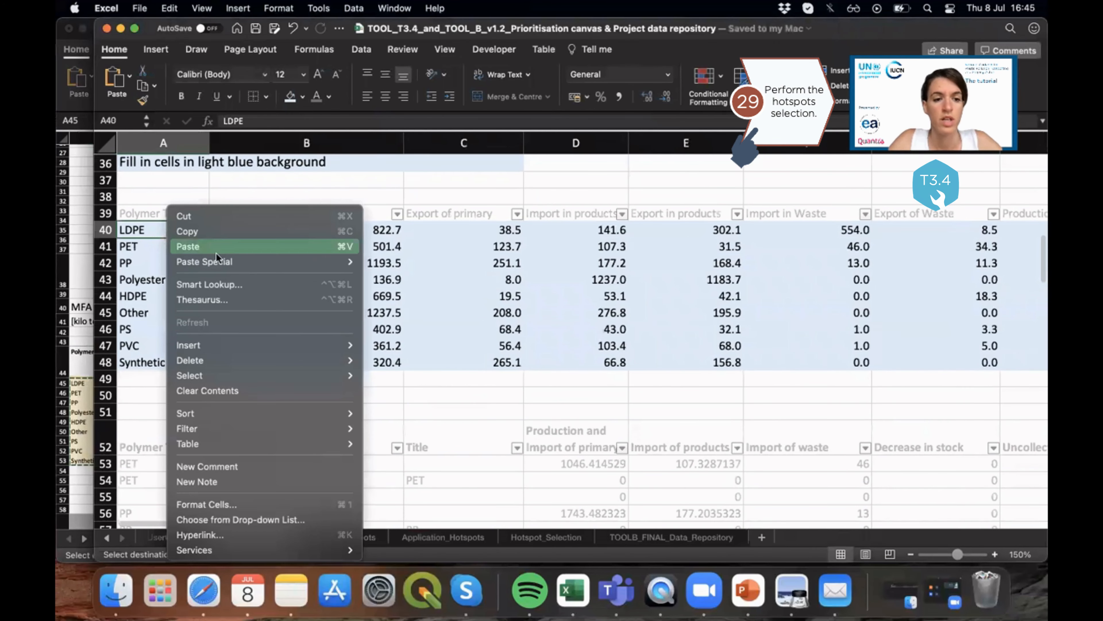
pyautogui.moveTo(228, 260)
pyautogui.click(412, 382)
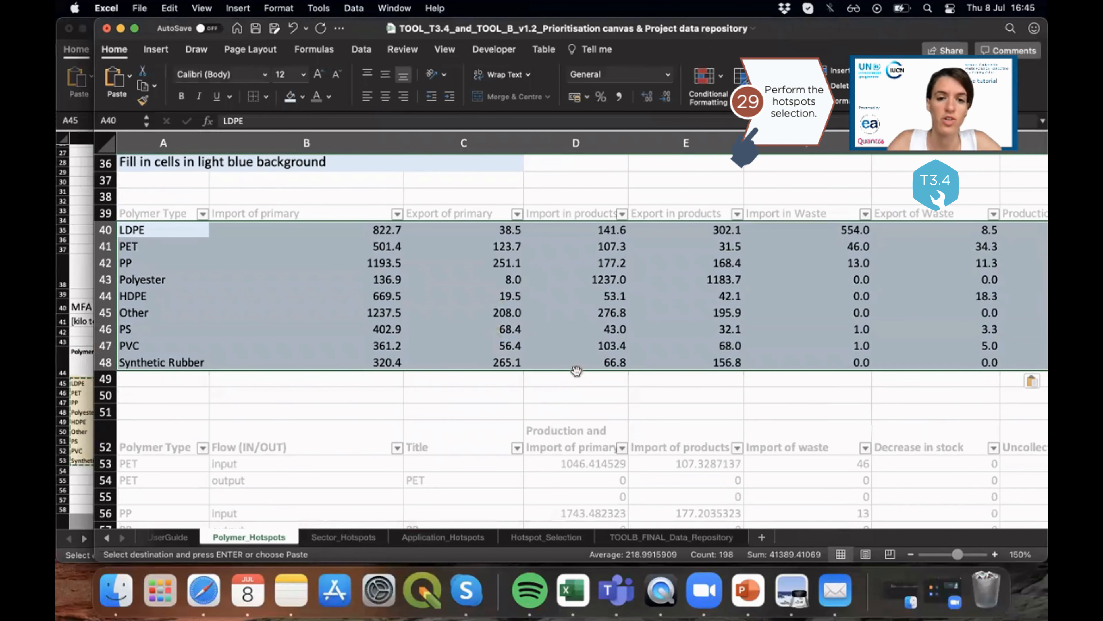
# Open the Sector_Hotspots sheet and locate its light blue input table under the sector charts.
pyautogui.scroll(2, 576, 370)
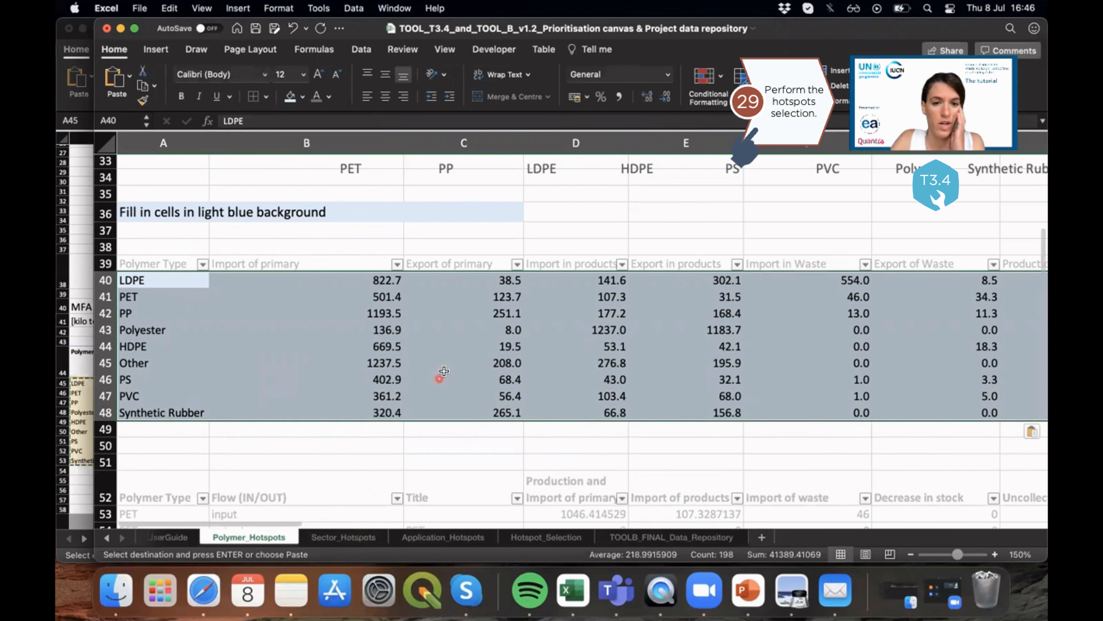
pyautogui.scroll(5, 444, 370)
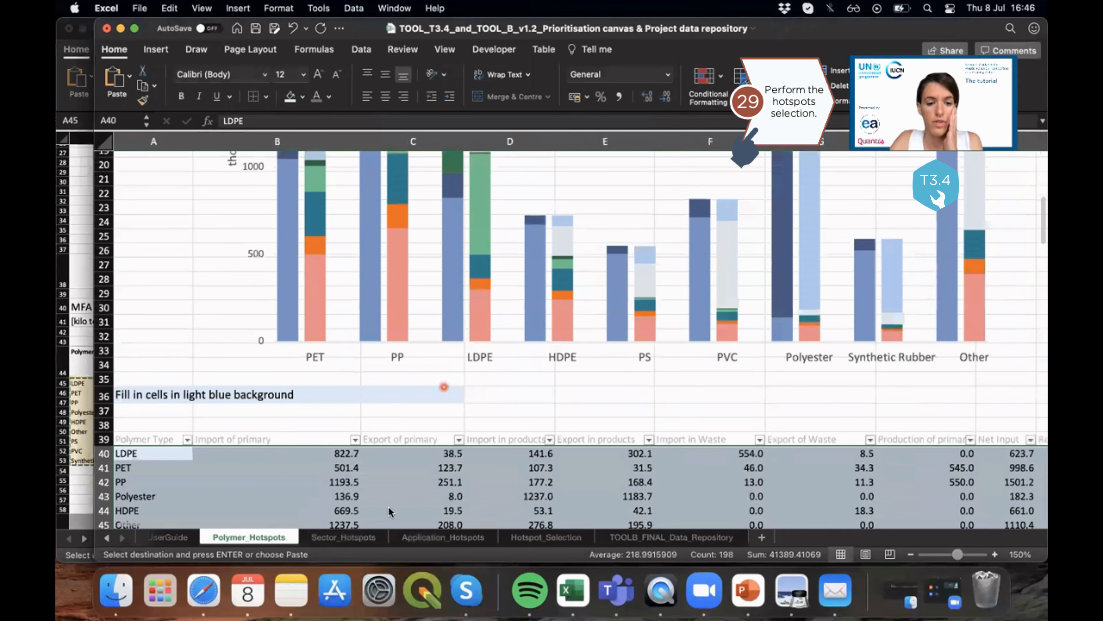
pyautogui.scroll(-1, 389, 512)
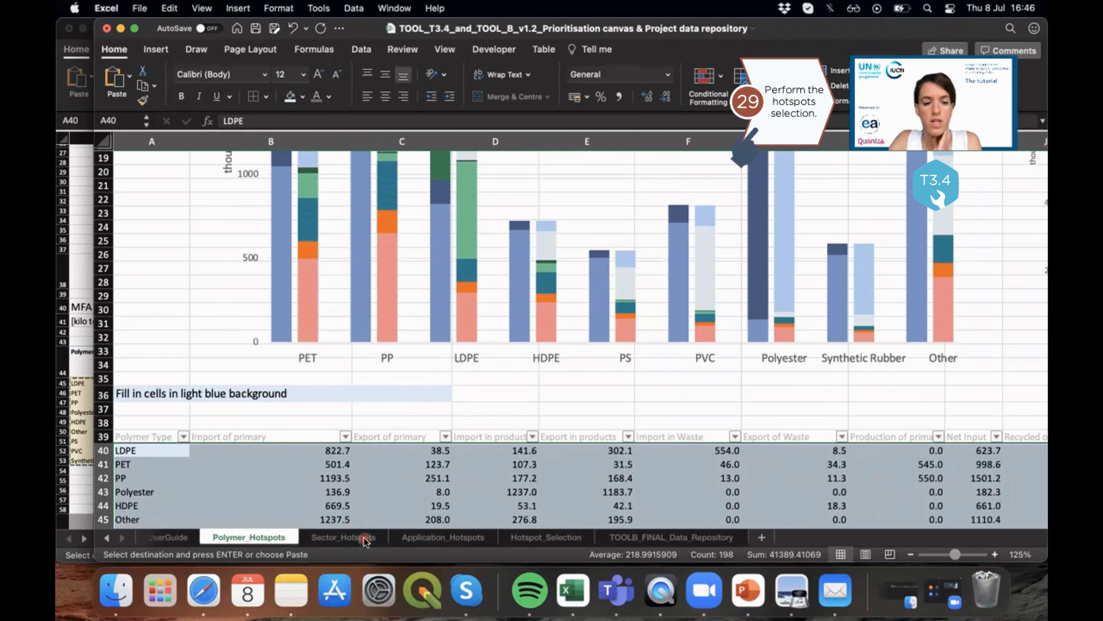
pyautogui.click(365, 539)
pyautogui.scroll(2, 192, 395)
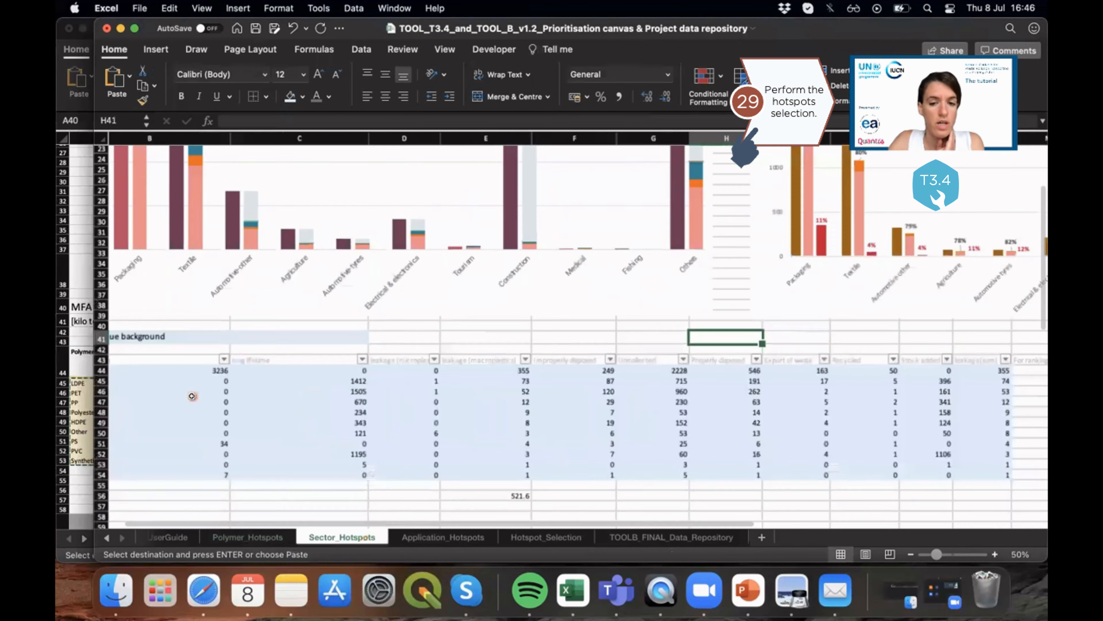
pyautogui.scroll(2, 192, 395)
pyautogui.hscroll(-3, 192, 396)
pyautogui.scroll(-3, 192, 396)
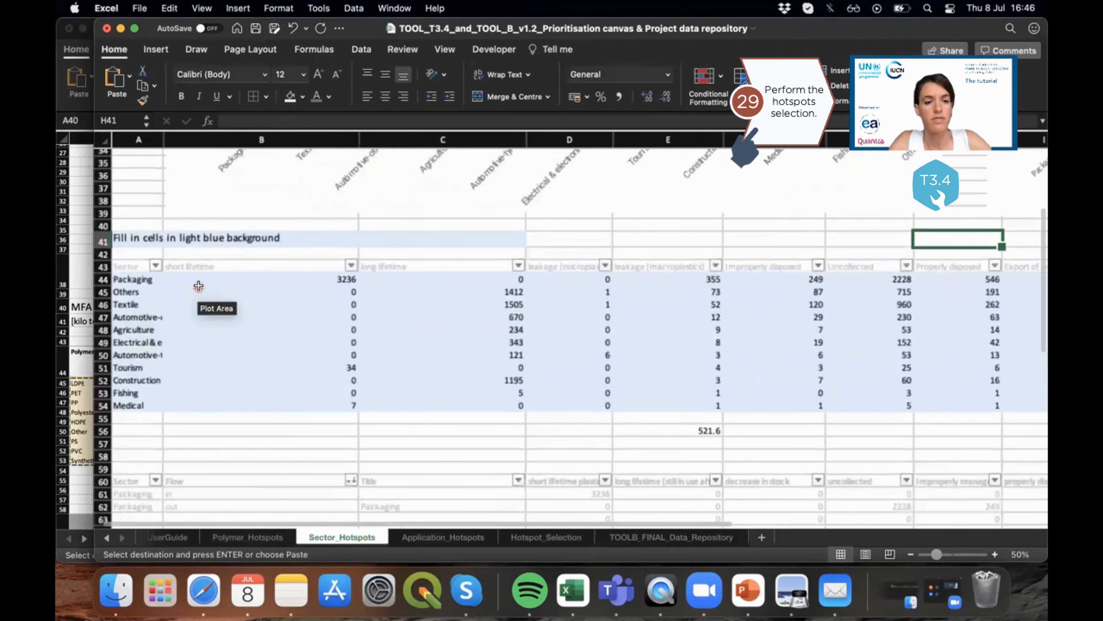
# Select the sector data range B44:M54, from the Packaging row down to the Medical row, without the sector names.
pyautogui.click(198, 286)
pyautogui.press('Left')
pyautogui.press('Right')
pyautogui.hotkey('ctrl', 'shift', 'Right')
pyautogui.hotkey('shift', 'Left')
pyautogui.hotkey('shift', 'Left')
pyautogui.hotkey('shift', 'Left')
pyautogui.hotkey('shift', 'Right')
pyautogui.hotkey('shift', 'Up')
pyautogui.hotkey('shift', 'Up')
pyautogui.hotkey('shift', 'Up')
pyautogui.hotkey('shift', 'Down')
pyautogui.hotkey('shift', 'Down')
pyautogui.hotkey('shift', 'Down')
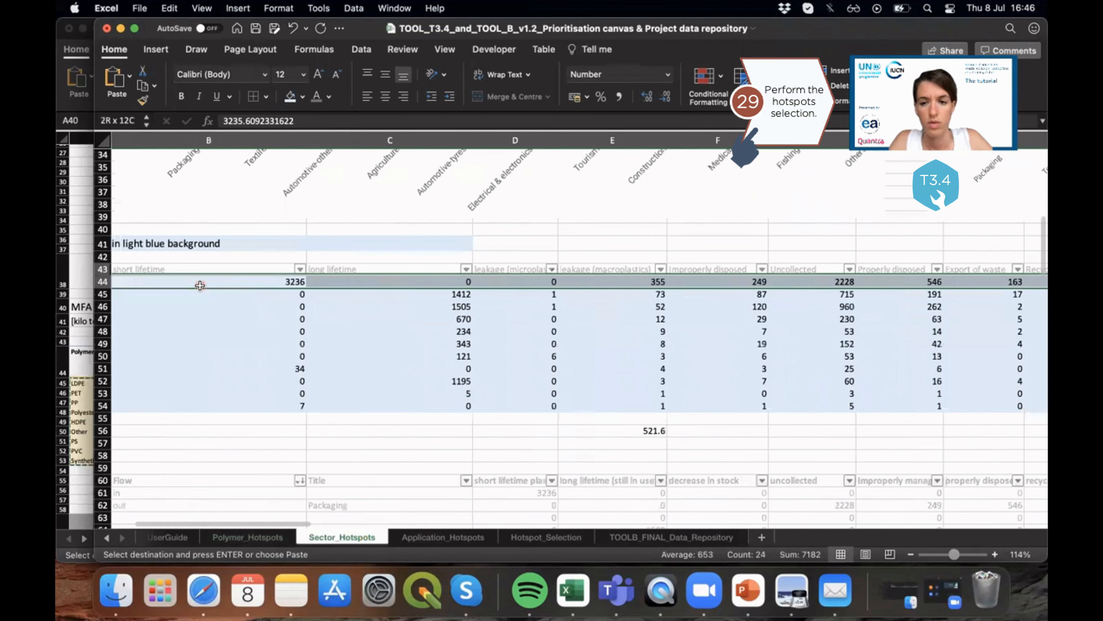
pyautogui.hotkey('shift', 'Down')
pyautogui.hotkey('shift', 'Down')
pyautogui.hotkey('shift', 'Down')
pyautogui.hotkey('shift', 'Down')
pyautogui.hotkey('shift', 'Down')
pyautogui.hotkey('shift', 'Down')
pyautogui.hotkey('shift', 'Down')
pyautogui.hotkey('shift', 'Down')
pyautogui.hotkey('shift', 'Down')
pyautogui.hotkey('shift', 'Down')
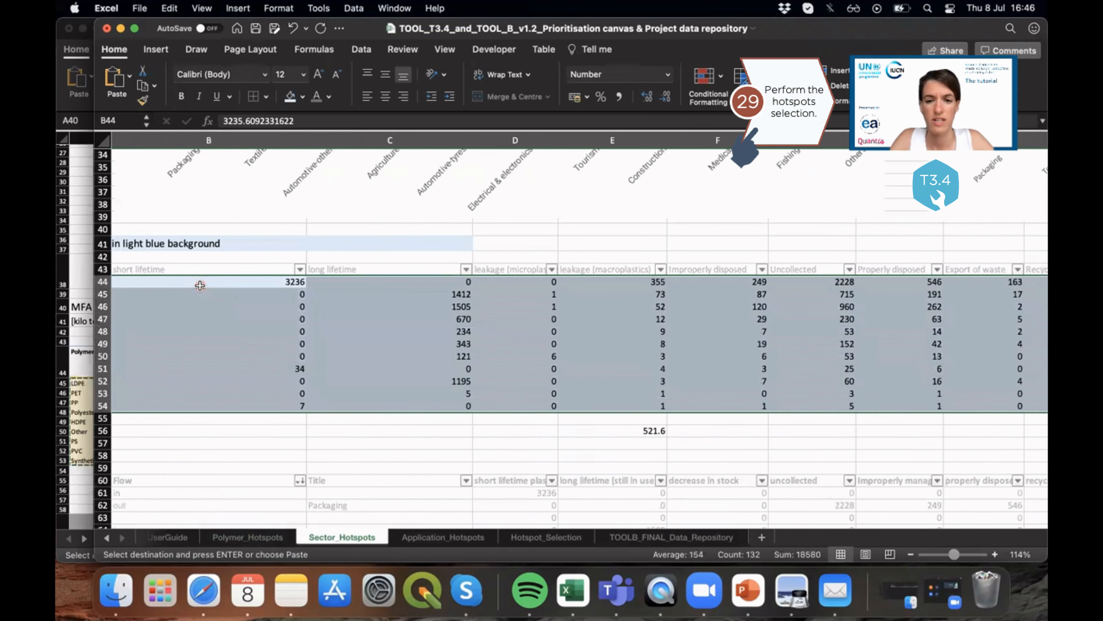
# Clear the old data from the light blue input table, rows 44 to 54.
pyautogui.press('Delete')
pyautogui.scroll(-3, 502, 326)
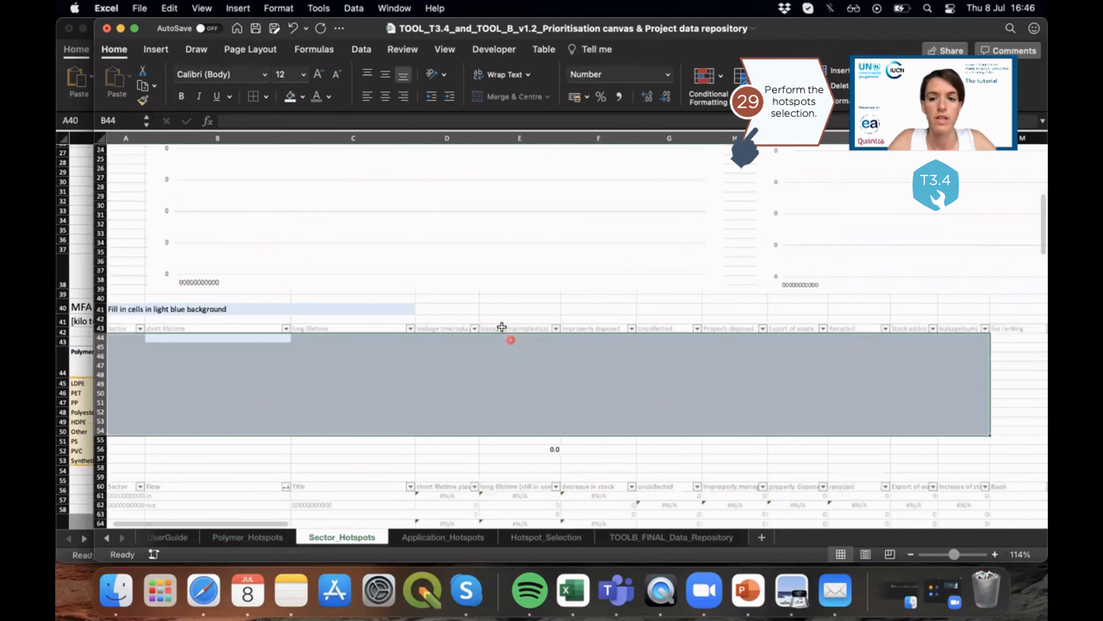
pyautogui.scroll(2, 502, 326)
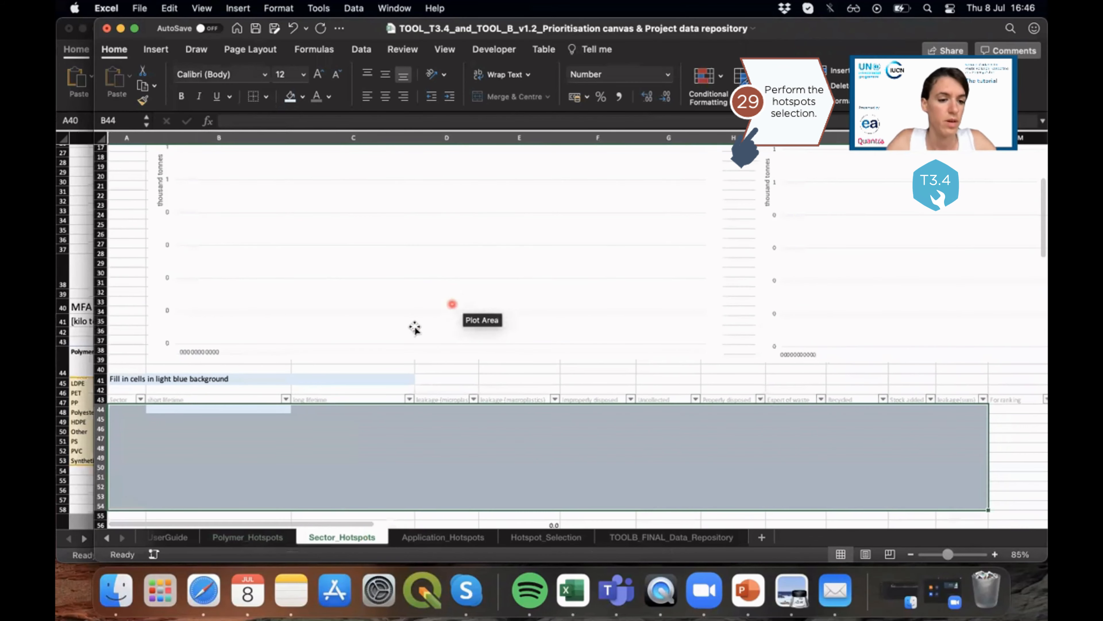
# Switch to the TOOL_T3.2 workbook and locate the Without fishing table's Packaging row on the Sector_Output sheet.
pyautogui.hotkey('ctrl', 'Up')
pyautogui.click(280, 157)
pyautogui.click(642, 538)
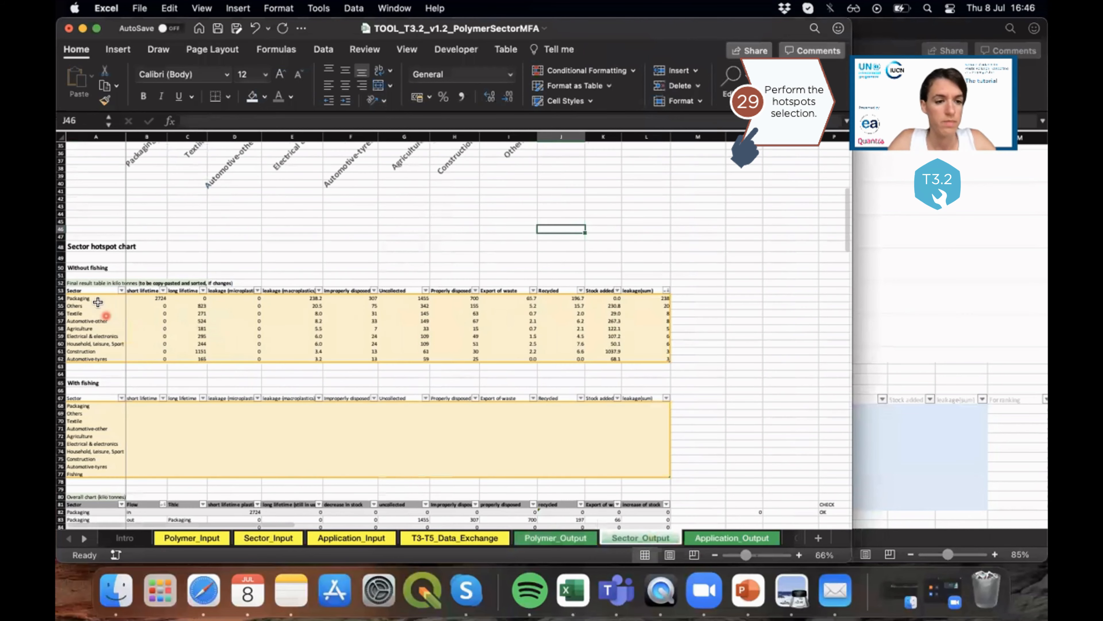
pyautogui.click(97, 306)
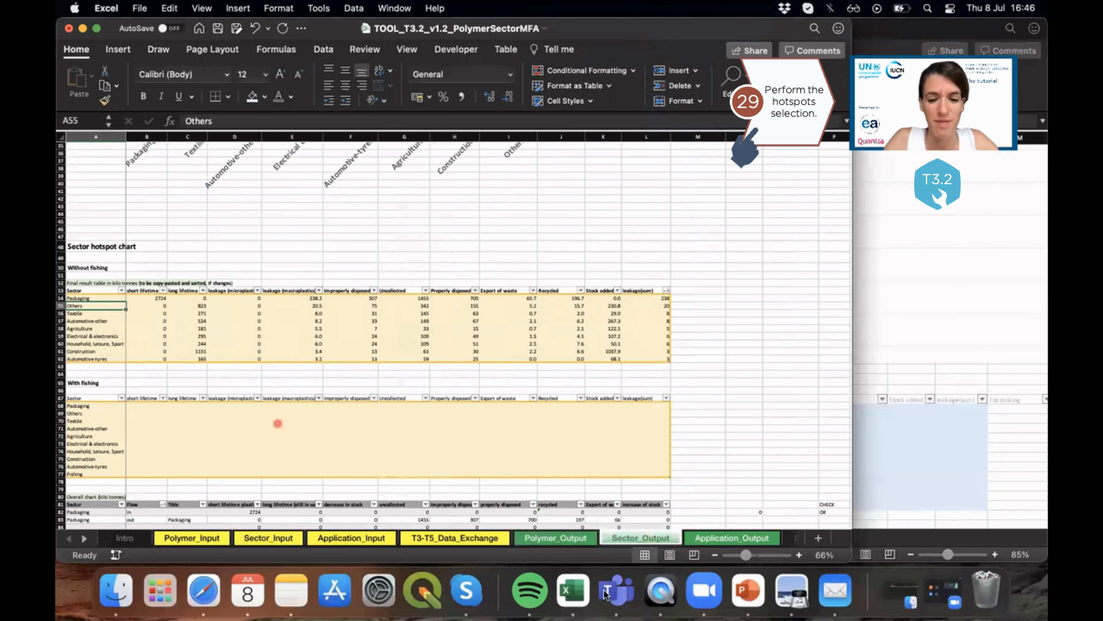
pyautogui.scroll(3, 546, 402)
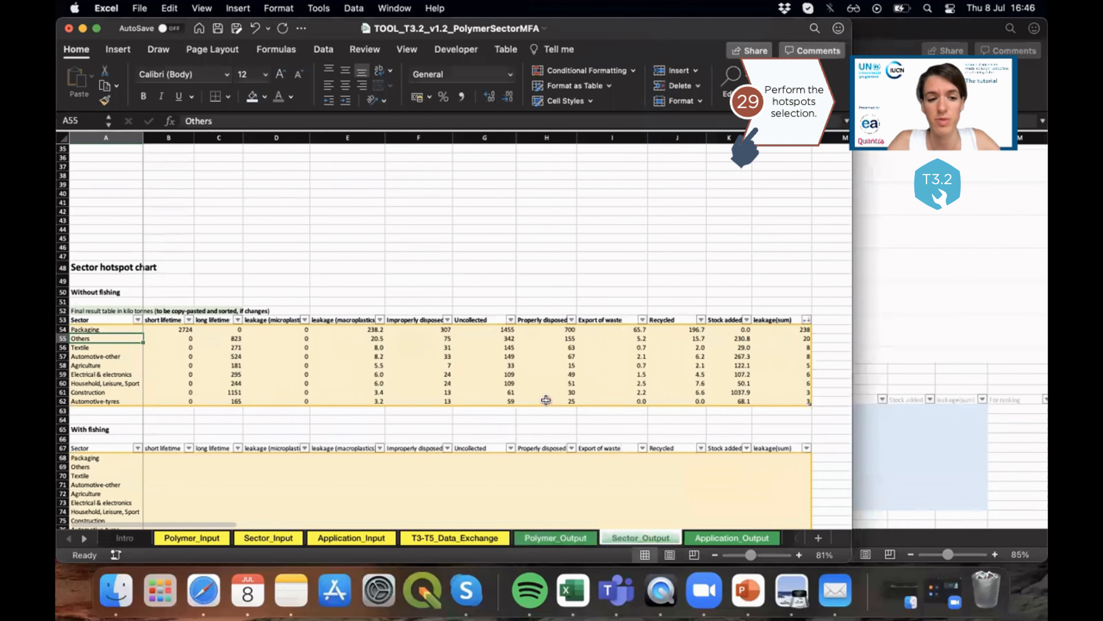
pyautogui.scroll(3, 594, 298)
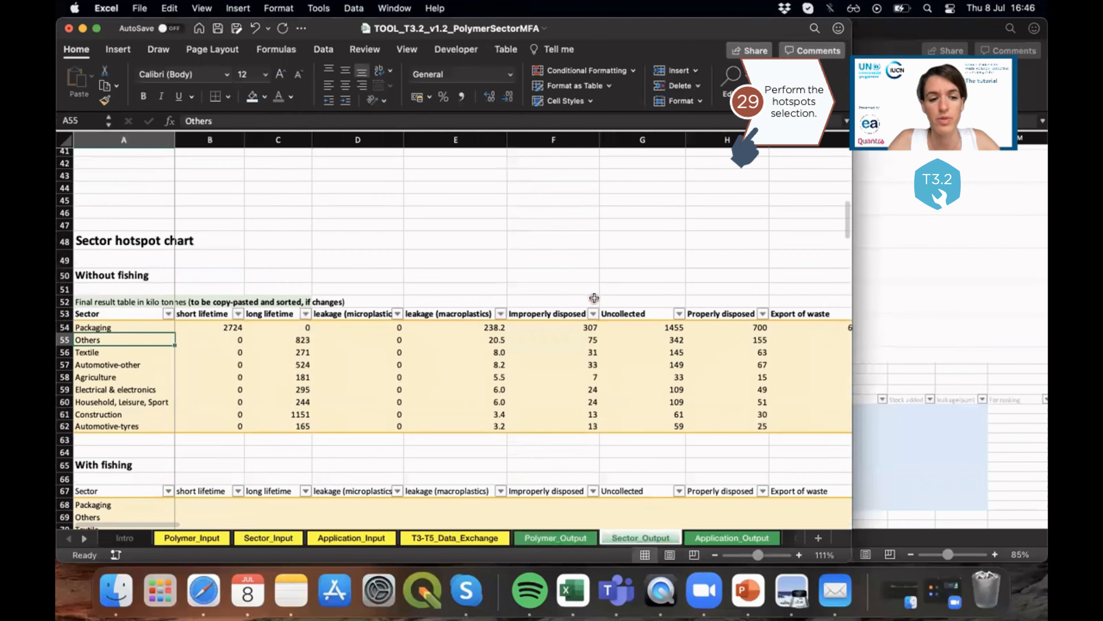
pyautogui.scroll(-1, 594, 298)
pyautogui.click(114, 291)
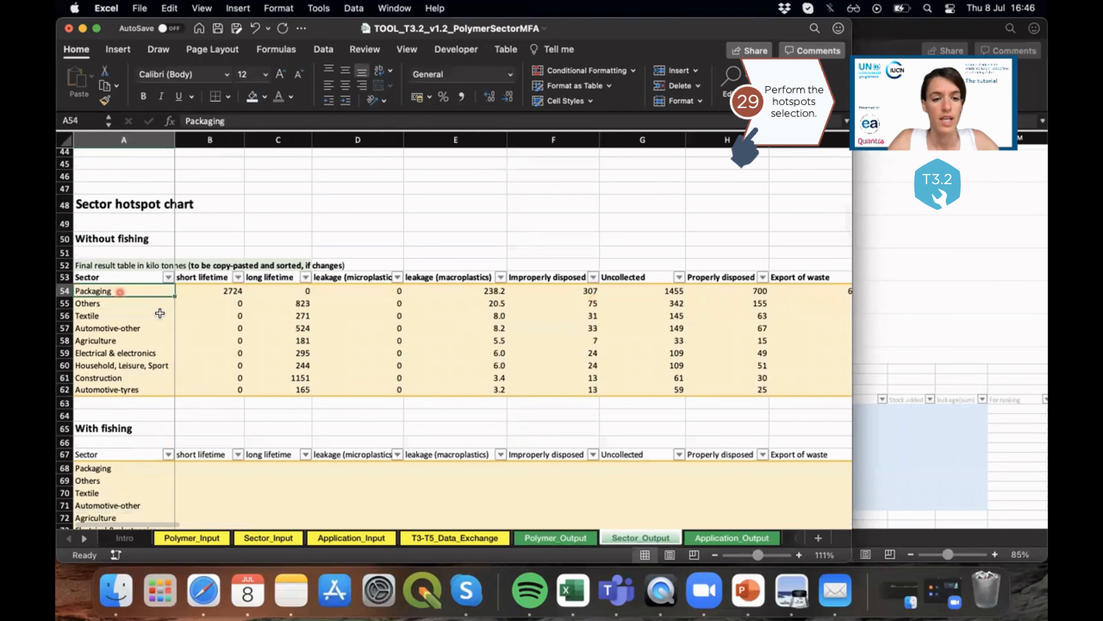
# Copy the Without fishing sector rows from Packaging to Automotive-tyres across all columns, A54:L62, including the sector names.
pyautogui.scroll(-3, 404, 304)
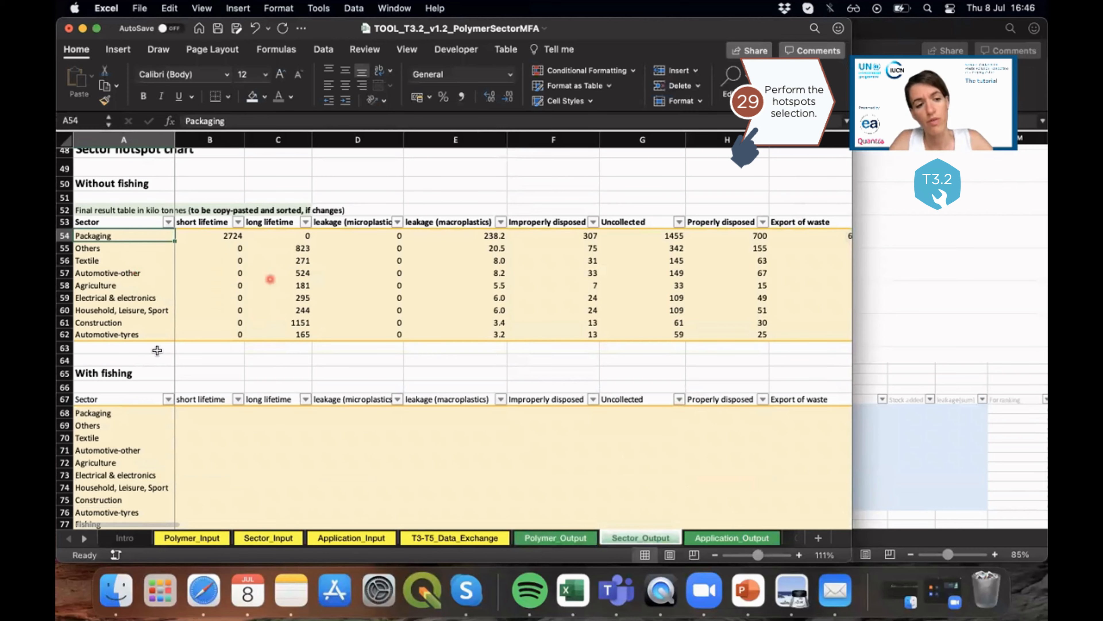
pyautogui.scroll(-4, 183, 365)
pyautogui.scroll(2, 213, 418)
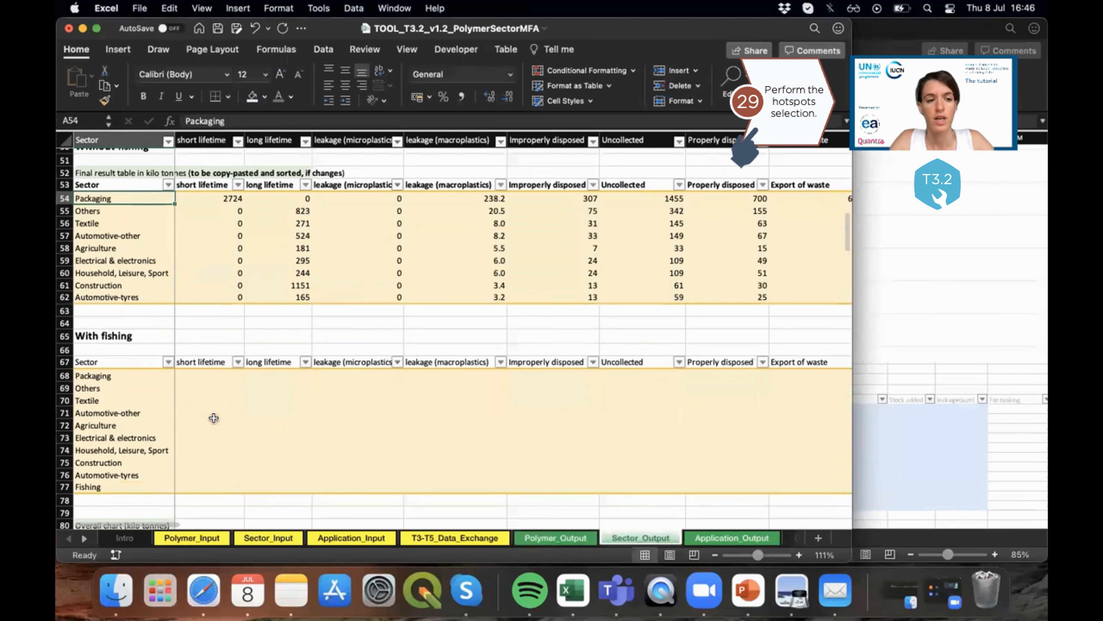
pyautogui.scroll(1, 213, 417)
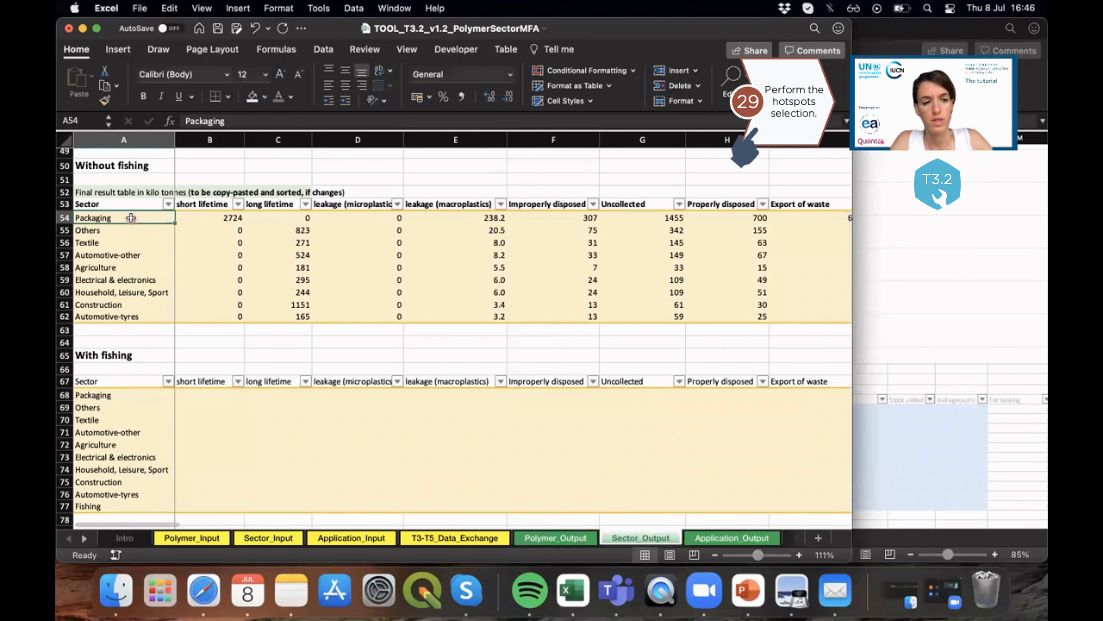
pyautogui.hotkey('ctrl', 'shift', 'Down')
pyautogui.hotkey('ctrl', 'shift', 'Right')
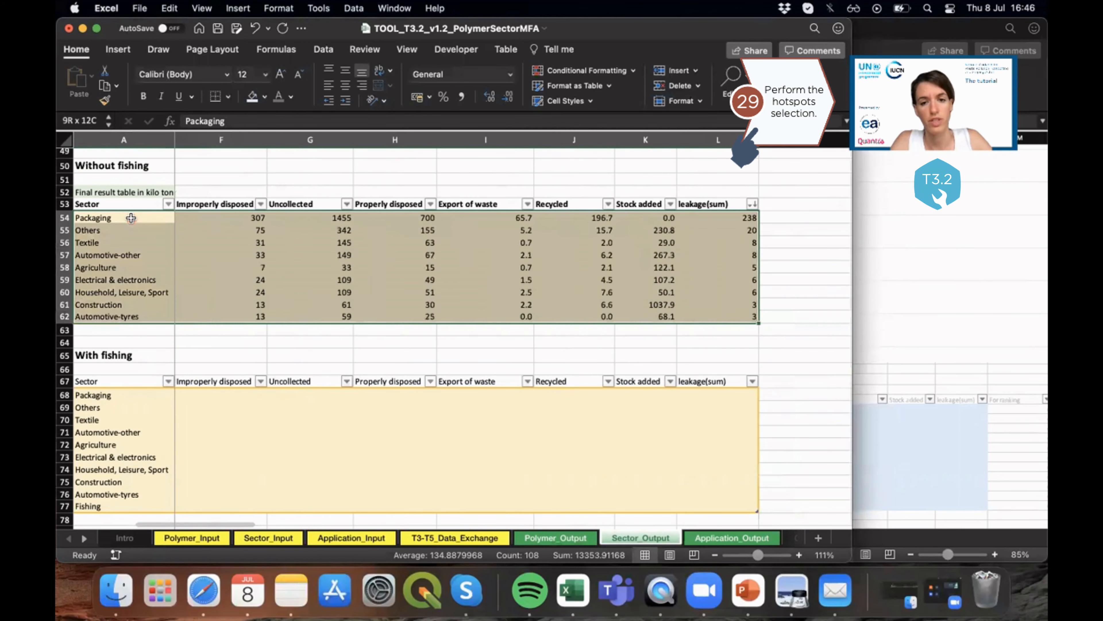
pyautogui.press('super+c')
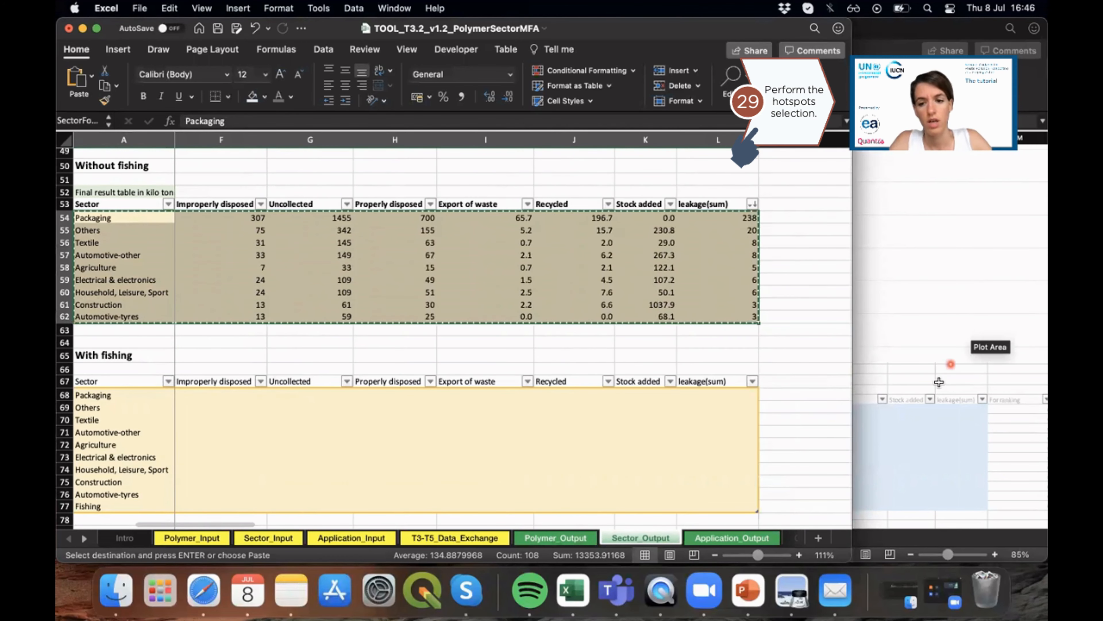
# Return to the TOOL_T3.4 workbook and use Paste Special to put the sector data into the light blue table at cell A44.
pyautogui.click(940, 383)
pyautogui.scroll(-3, 869, 385)
pyautogui.click(446, 394)
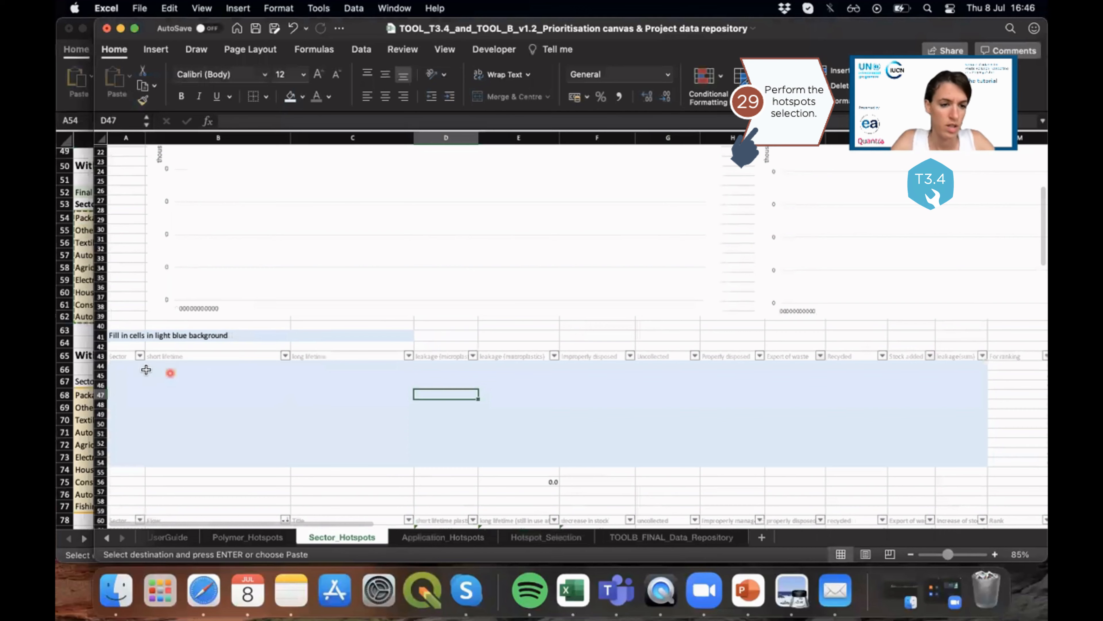
pyautogui.click(134, 364)
pyautogui.rightClick(135, 365)
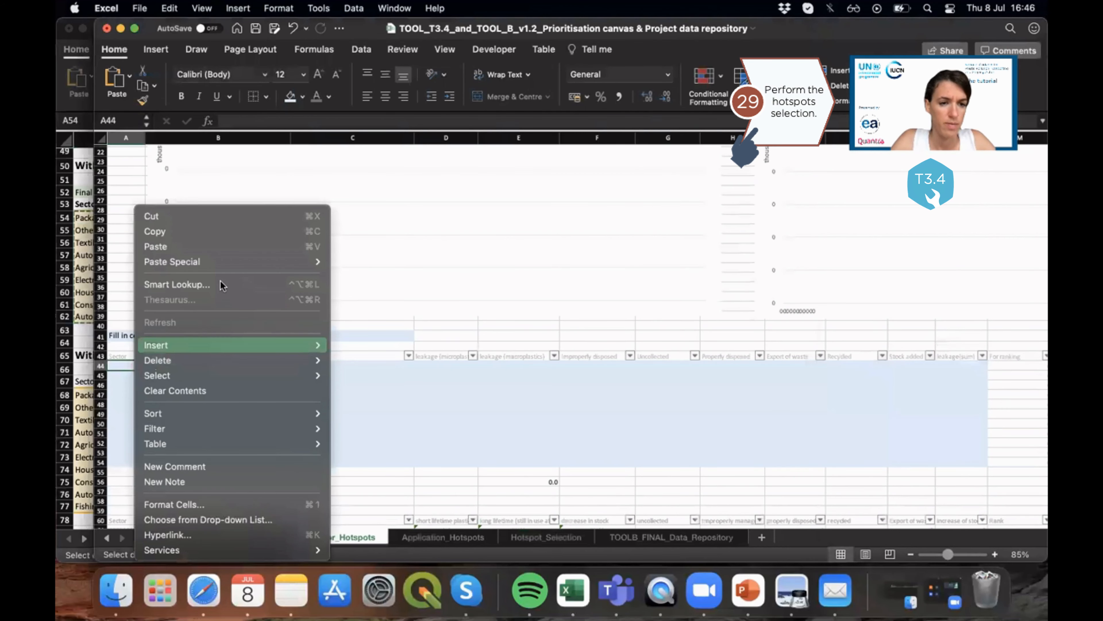
pyautogui.moveTo(238, 265)
pyautogui.click(418, 383)
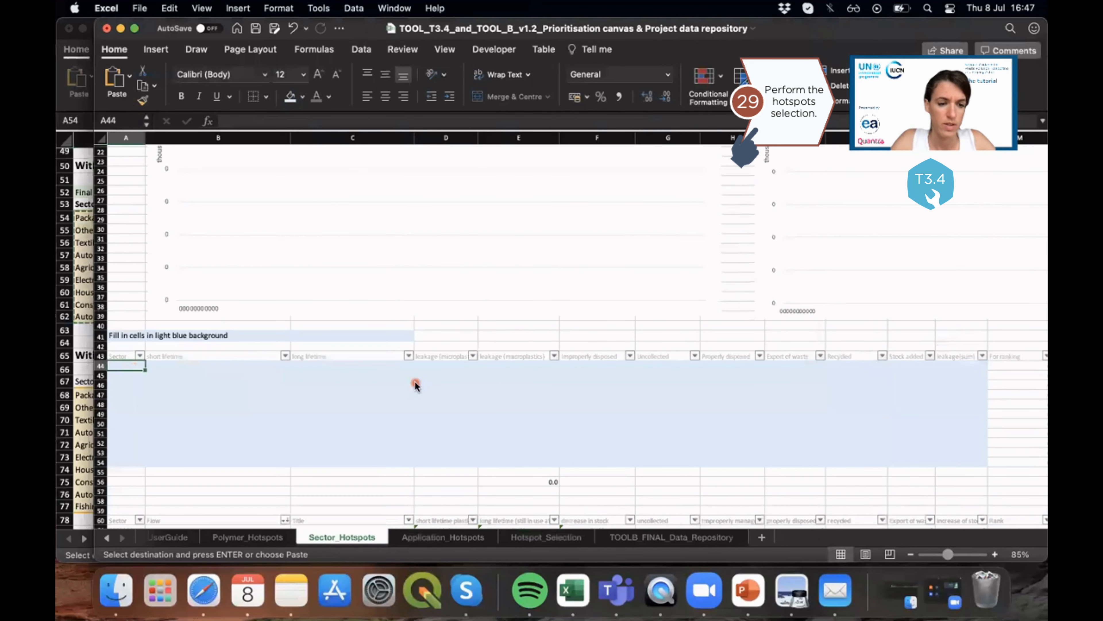
pyautogui.hscroll(1, 401, 444)
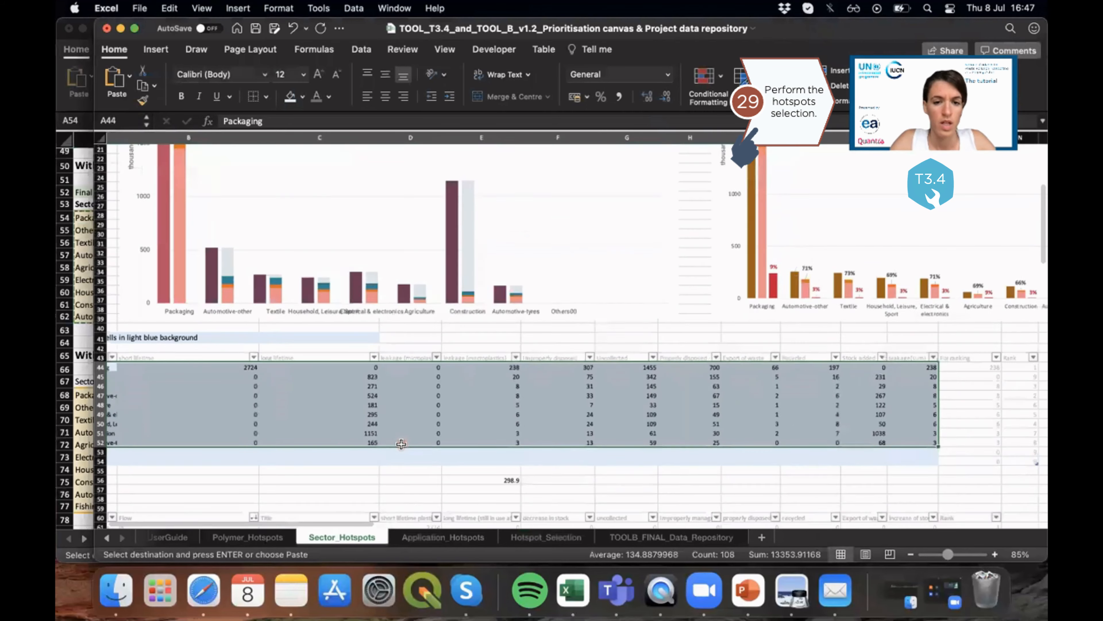
pyautogui.scroll(10, 401, 448)
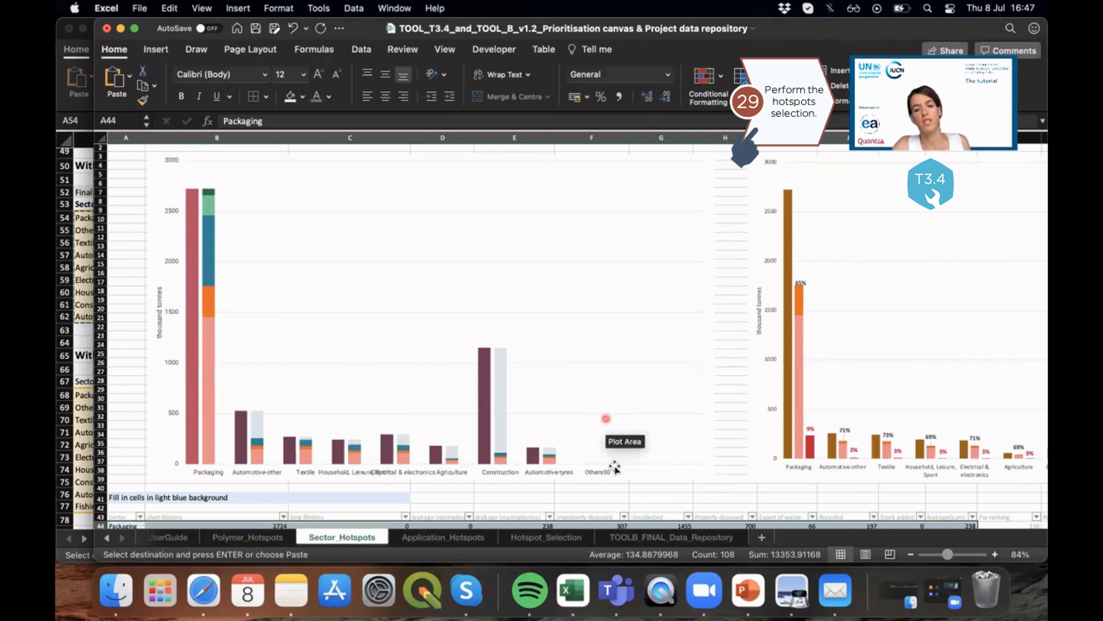
pyautogui.hscroll(10, 835, 439)
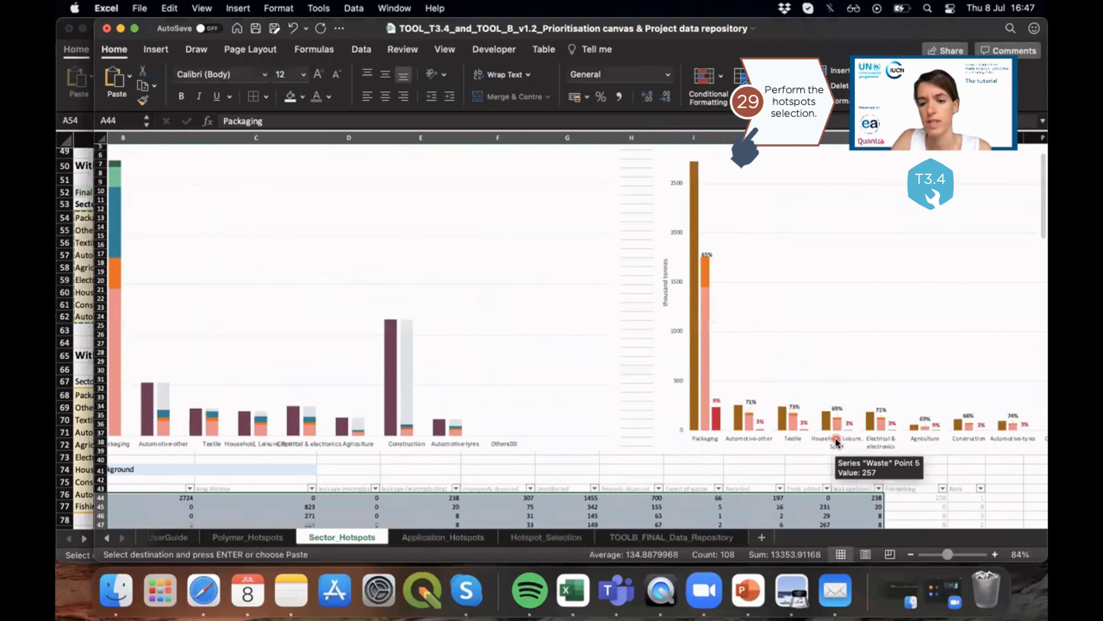
# Clear the leftover rows below Automotive-tyres in the first calculation table, C85:M92.
pyautogui.scroll(-5, 836, 439)
pyautogui.scroll(-20, 835, 439)
pyautogui.hscroll(-5, 836, 439)
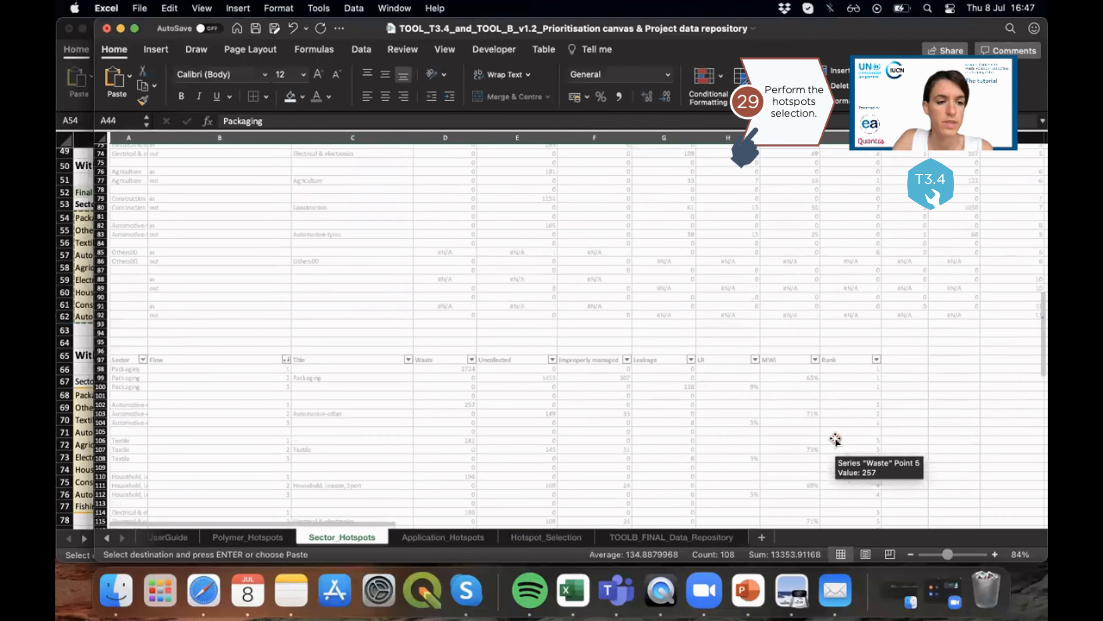
pyautogui.hscroll(2, 937, 332)
pyautogui.scroll(1, 938, 331)
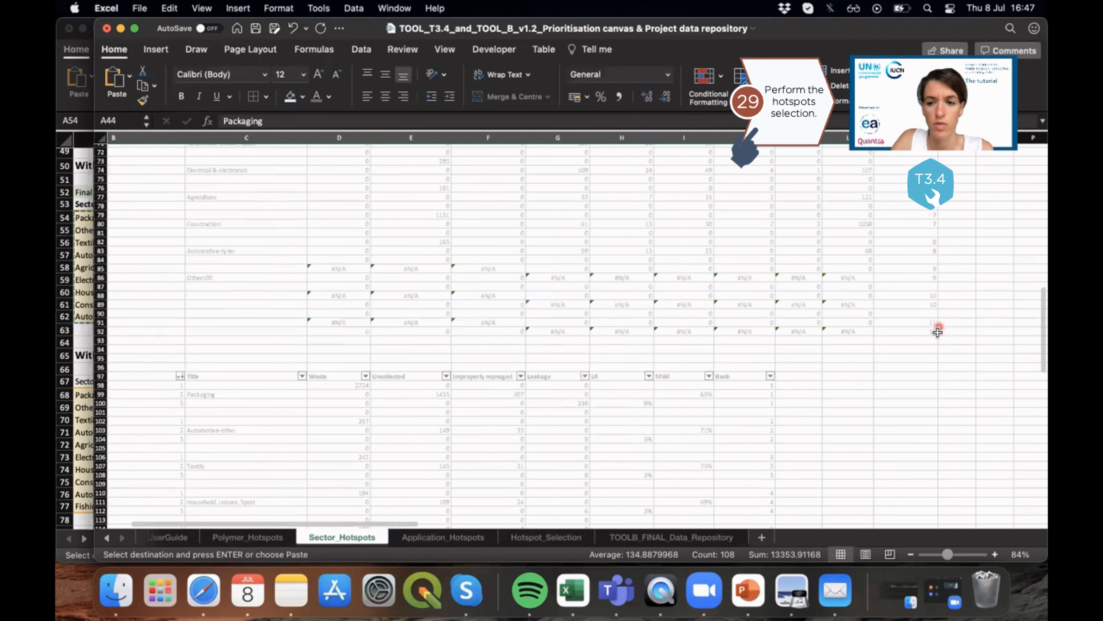
pyautogui.moveTo(935, 333); pyautogui.dragTo(933, 273)
pyautogui.moveTo(946, 348)
pyautogui.mouseDown()
pyautogui.moveTo(589, 260)
pyautogui.moveTo(290, 289)
pyautogui.moveTo(729, 362)
pyautogui.moveTo(927, 355)
pyautogui.mouseUp()
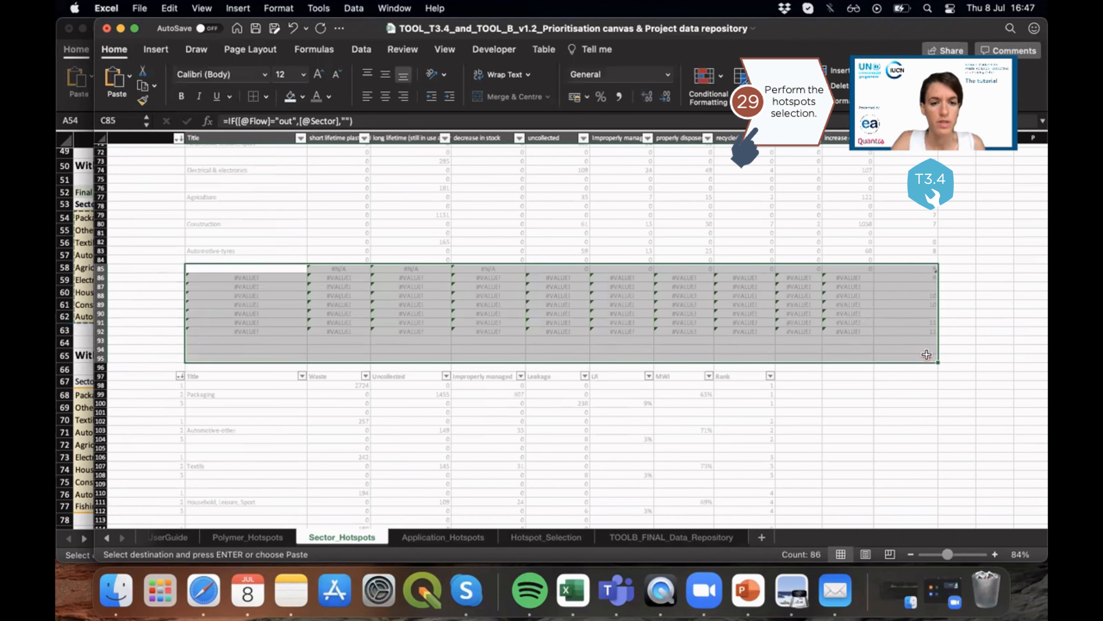
pyautogui.hotkey('shift', 'Down')
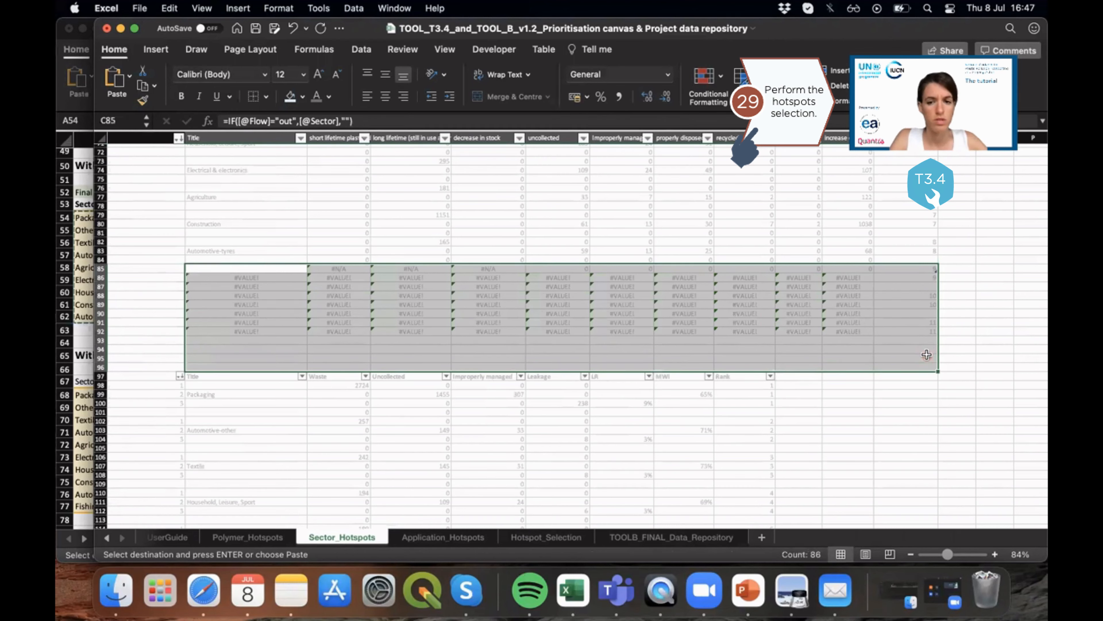
pyautogui.click(958, 322)
pyautogui.moveTo(239, 272); pyautogui.dragTo(929, 334)
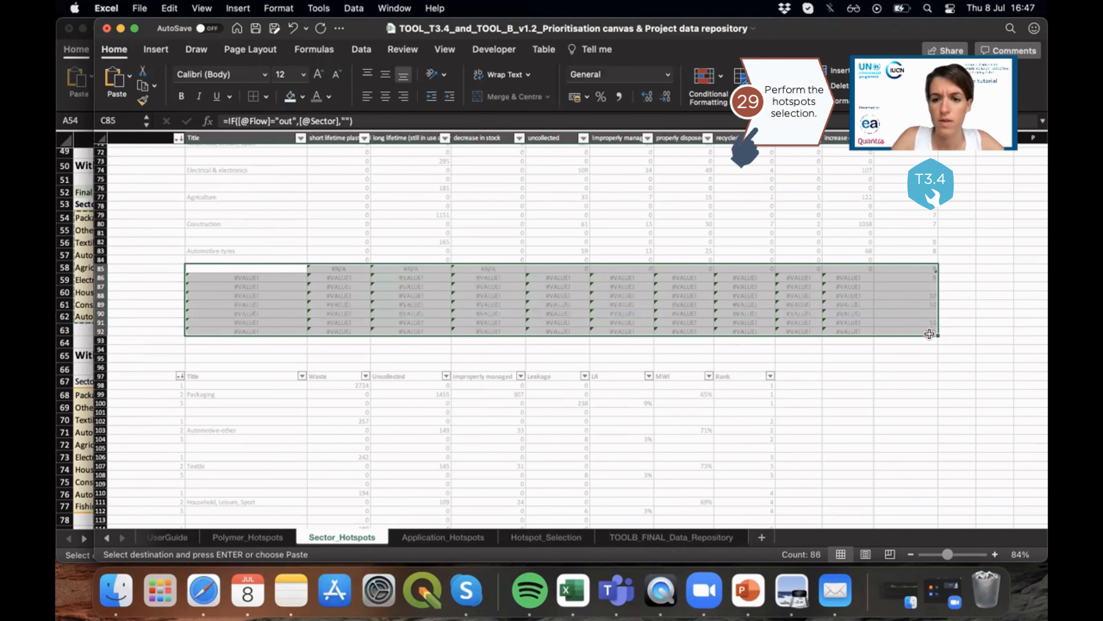
pyautogui.press('Delete')
# Clear the leftover rows 129 to 140, below Automotive-tyres, in the calculation table with waste, leakage and MWI columns.
pyautogui.hscroll(-2, 929, 333)
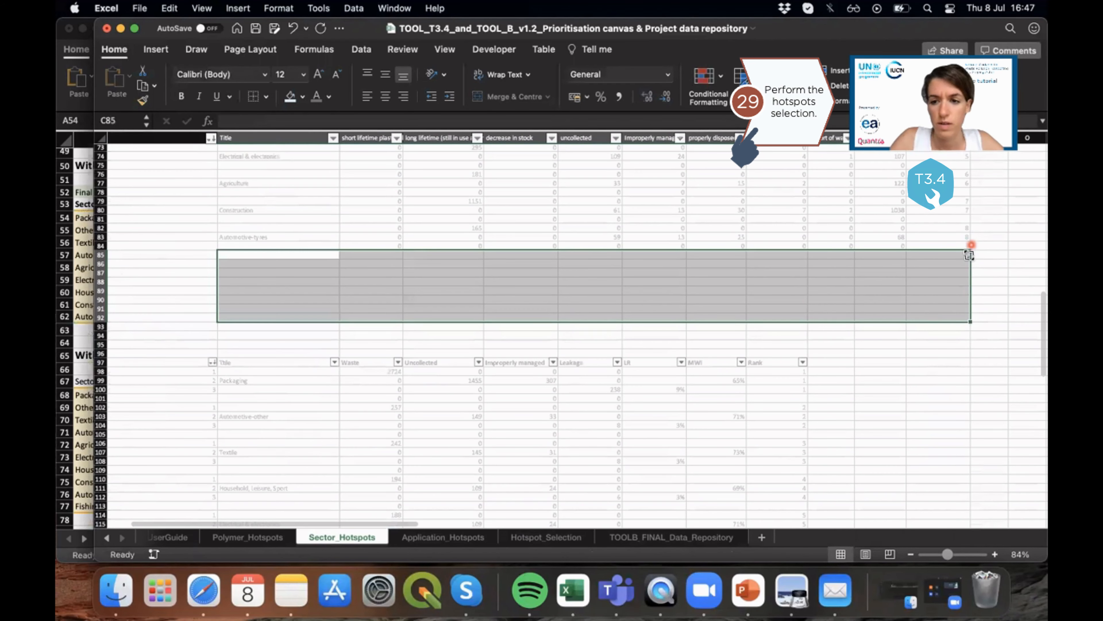
pyautogui.scroll(-10, 958, 430)
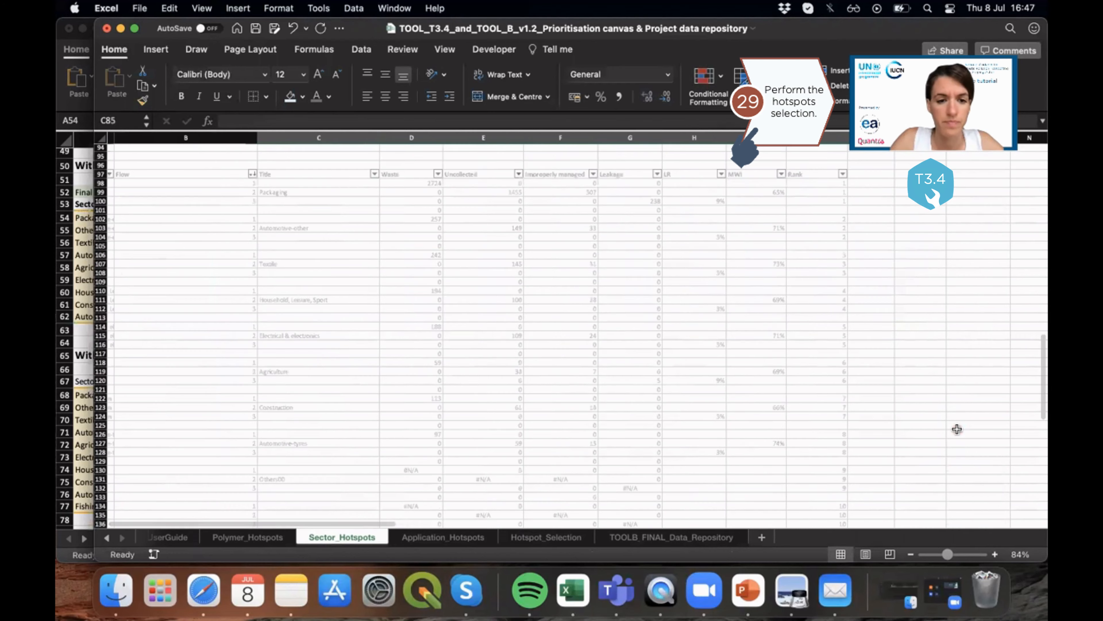
pyautogui.moveTo(864, 388); pyautogui.dragTo(265, 291)
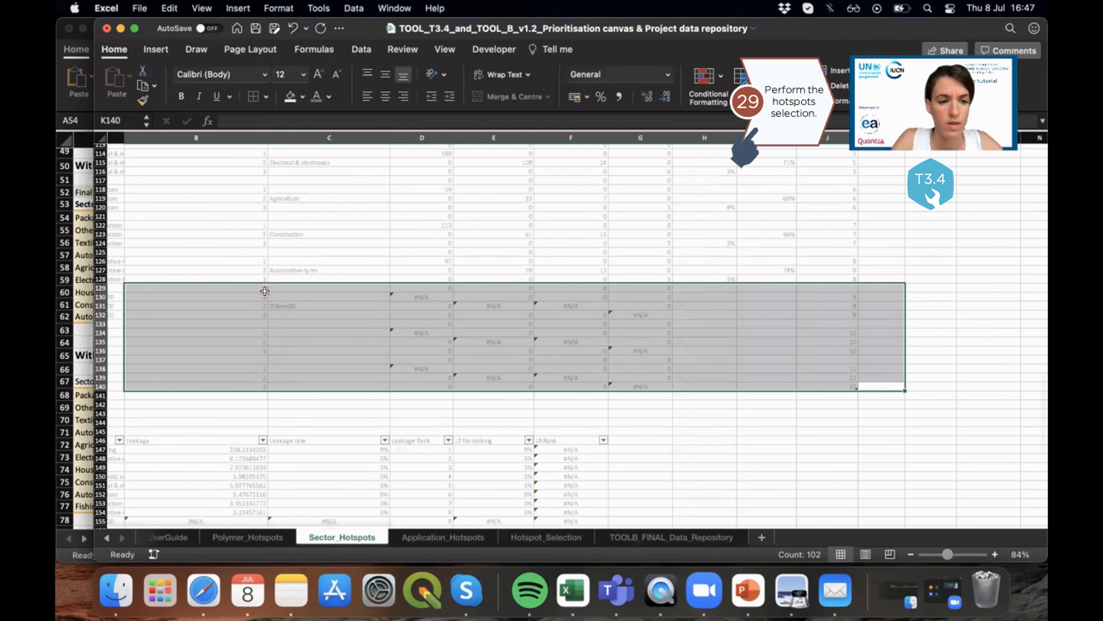
pyautogui.hotkey('shift', 'Left')
pyautogui.press('Delete')
# Clear the leftover rows 155 to 158 below Automotive-tyres in the leakage ranking table.
pyautogui.scroll(-5, 265, 293)
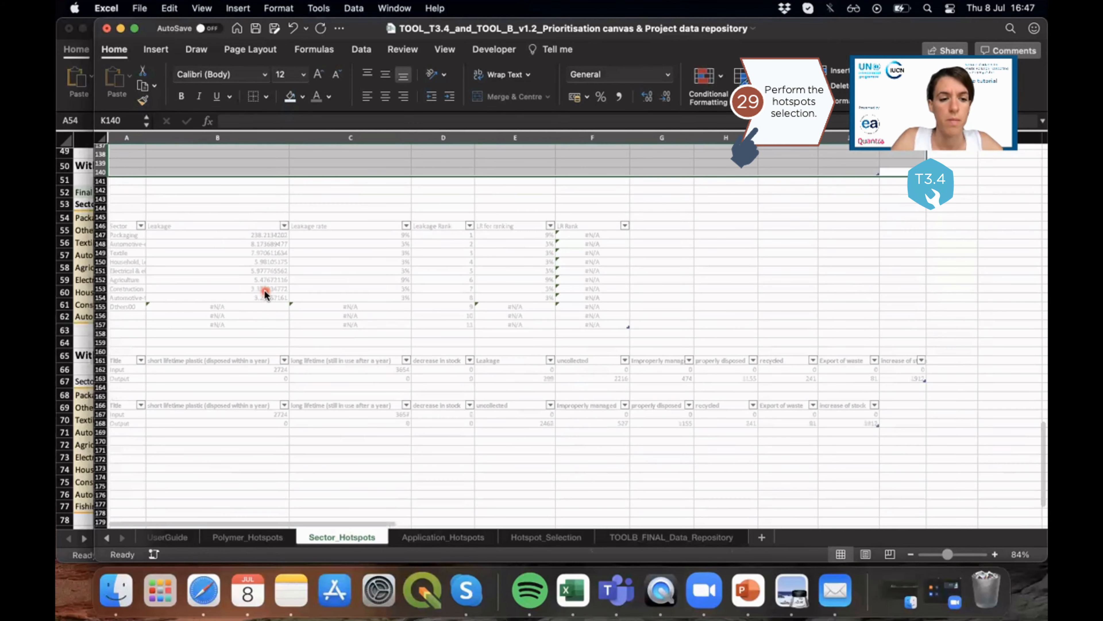
pyautogui.moveTo(660, 334); pyautogui.dragTo(80, 307)
pyautogui.press('Delete')
pyautogui.scroll(-10, 486, 318)
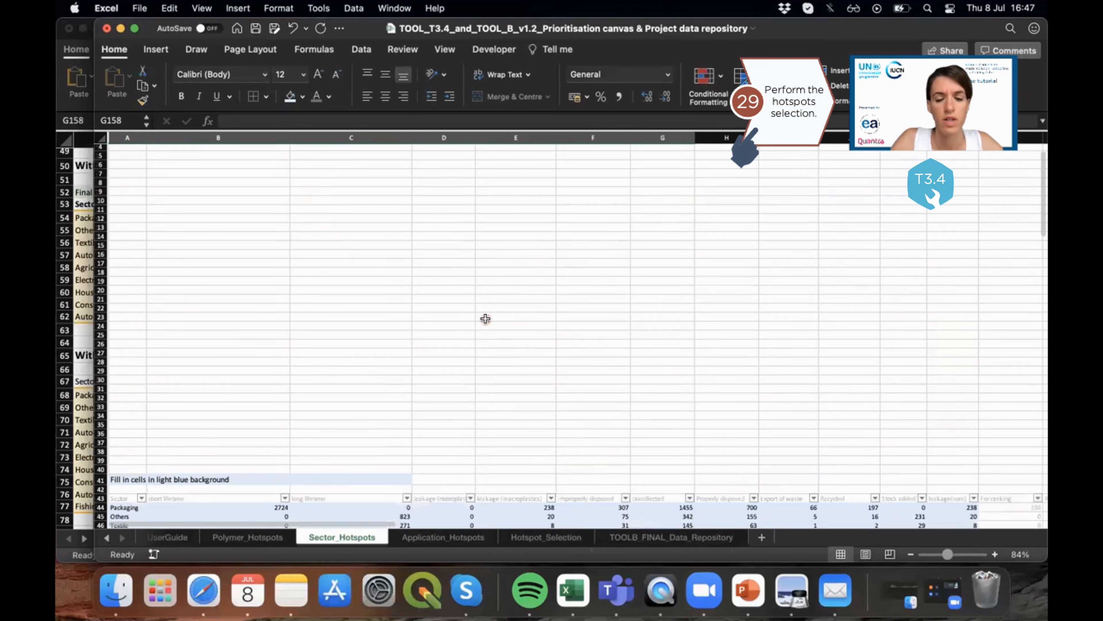
pyautogui.scroll(6, 485, 317)
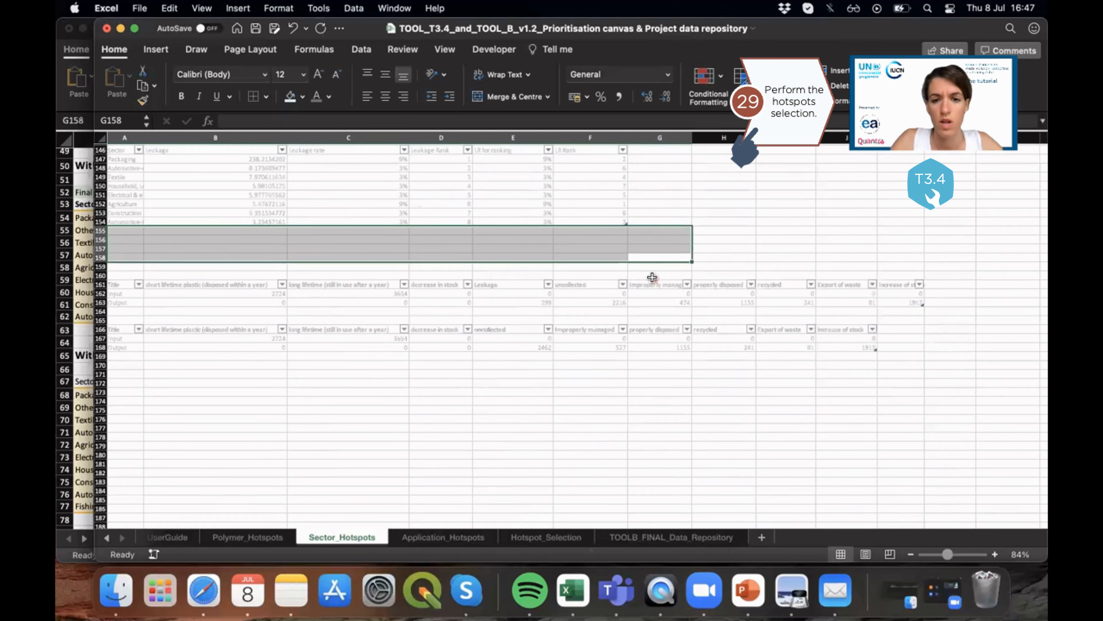
# Review the three updated sector charts covering material flows, waste management and leakage for all remaining sectors.
pyautogui.scroll(10, 652, 276)
pyautogui.moveTo(878, 356); pyautogui.dragTo(877, 255)
pyautogui.scroll(20, 787, 341)
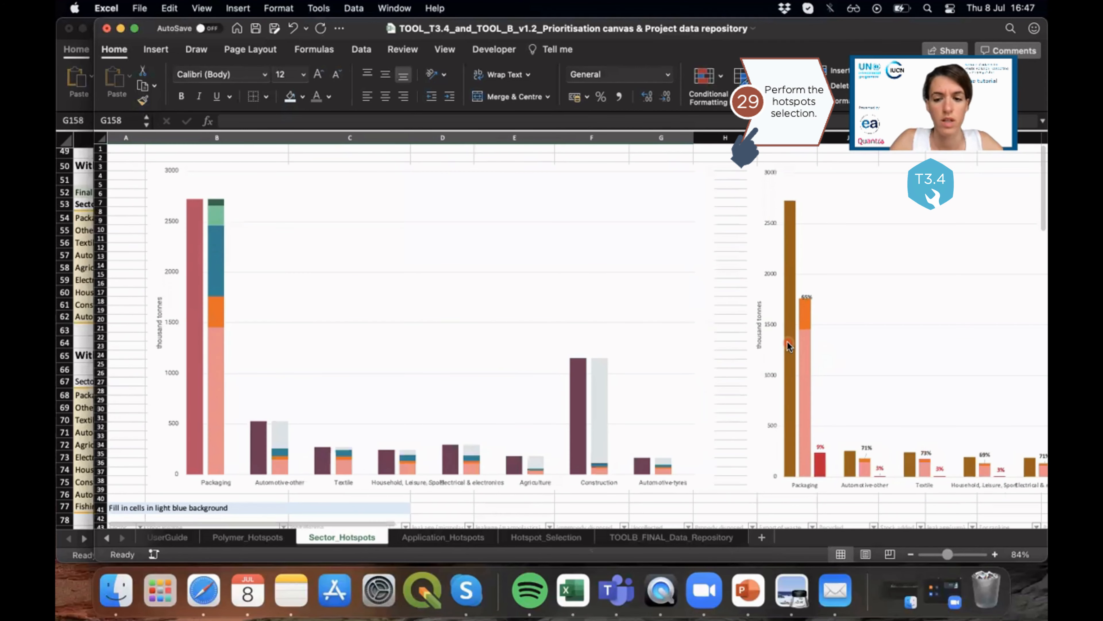
pyautogui.scroll(-3, 788, 342)
pyautogui.hscroll(2, 787, 341)
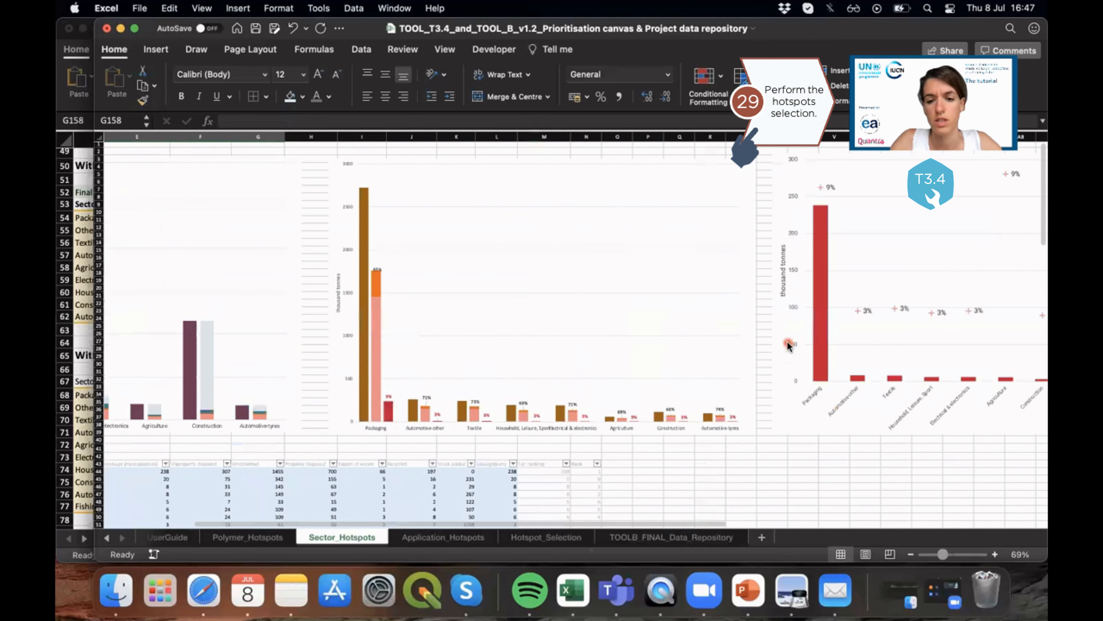
pyautogui.hscroll(5, 787, 343)
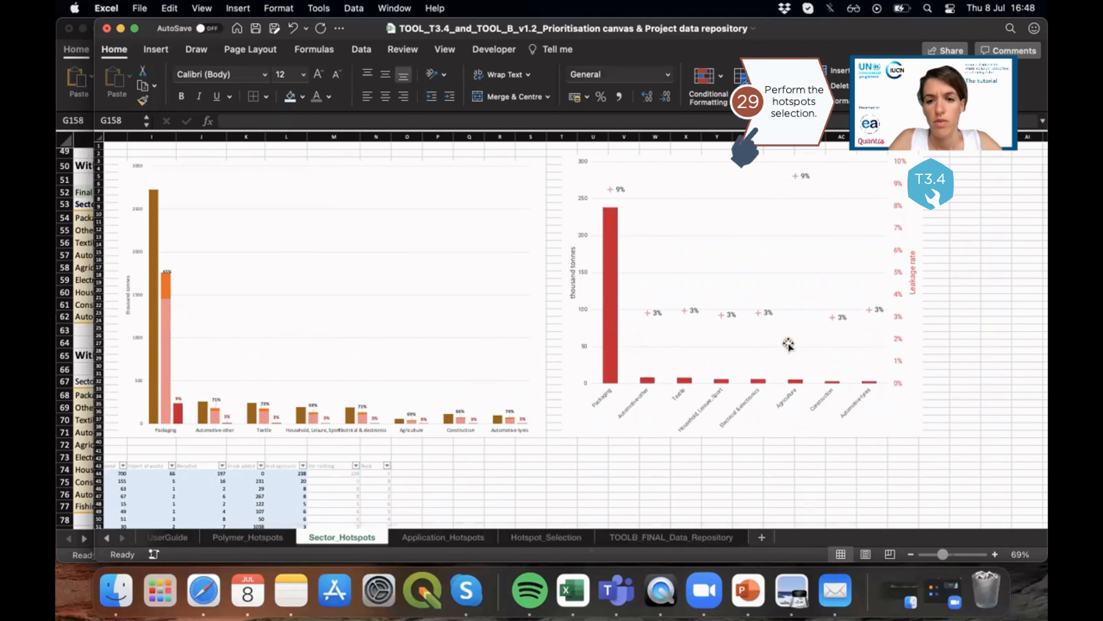
pyautogui.hscroll(-10, 788, 344)
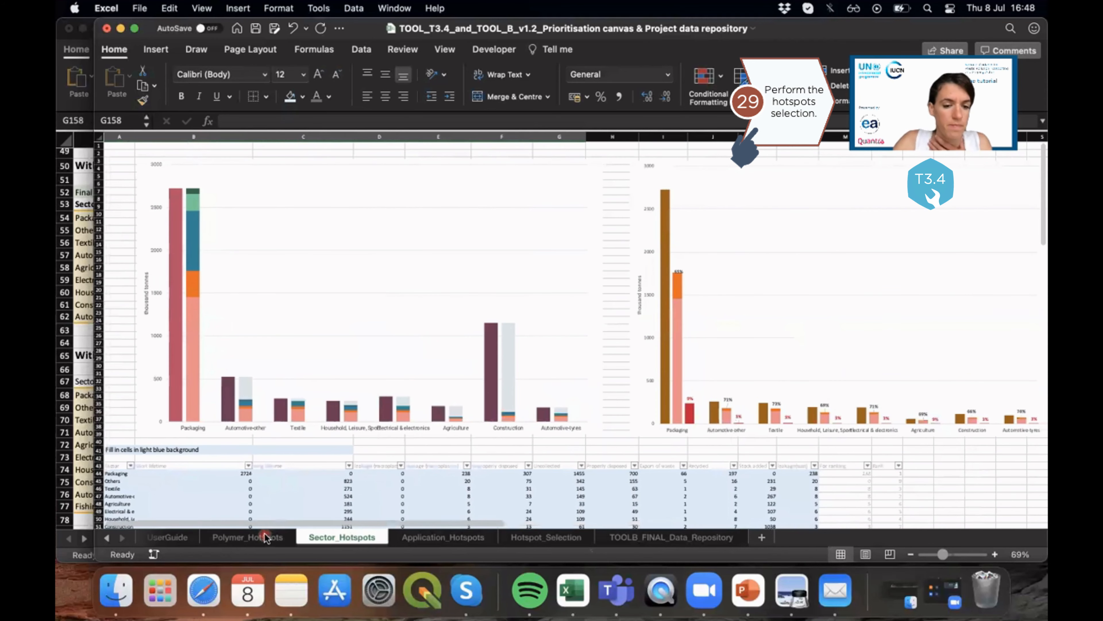
# Open the Polymer_Hotspots sheet and examine its polymer charts, focusing on the Other category in the waste chart.
pyautogui.click(221, 537)
pyautogui.scroll(5, 380, 283)
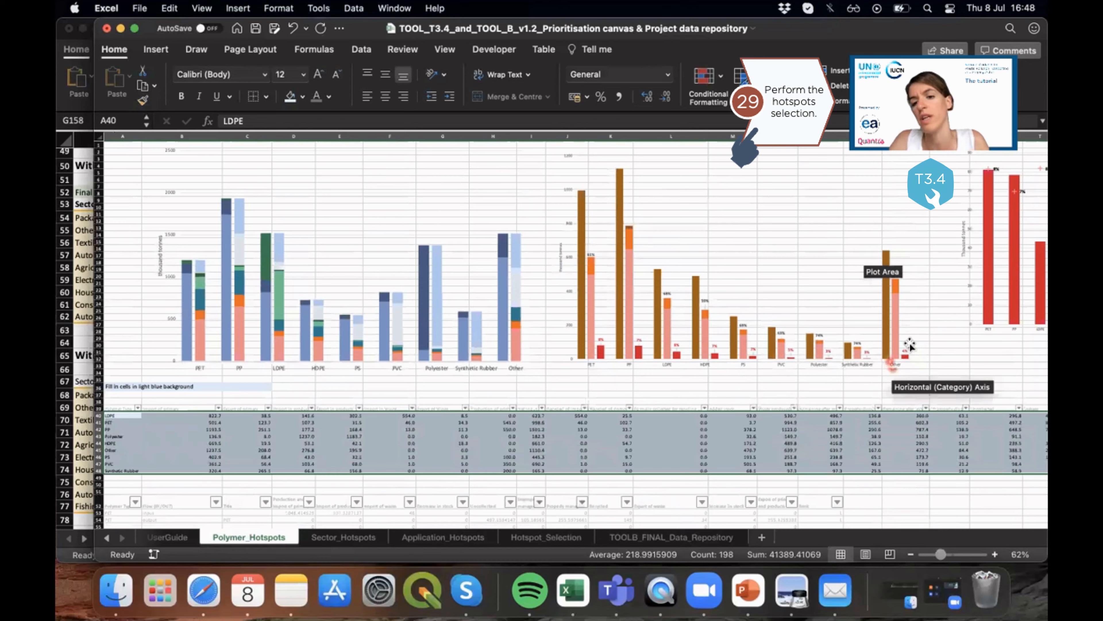
pyautogui.scroll(3, 903, 325)
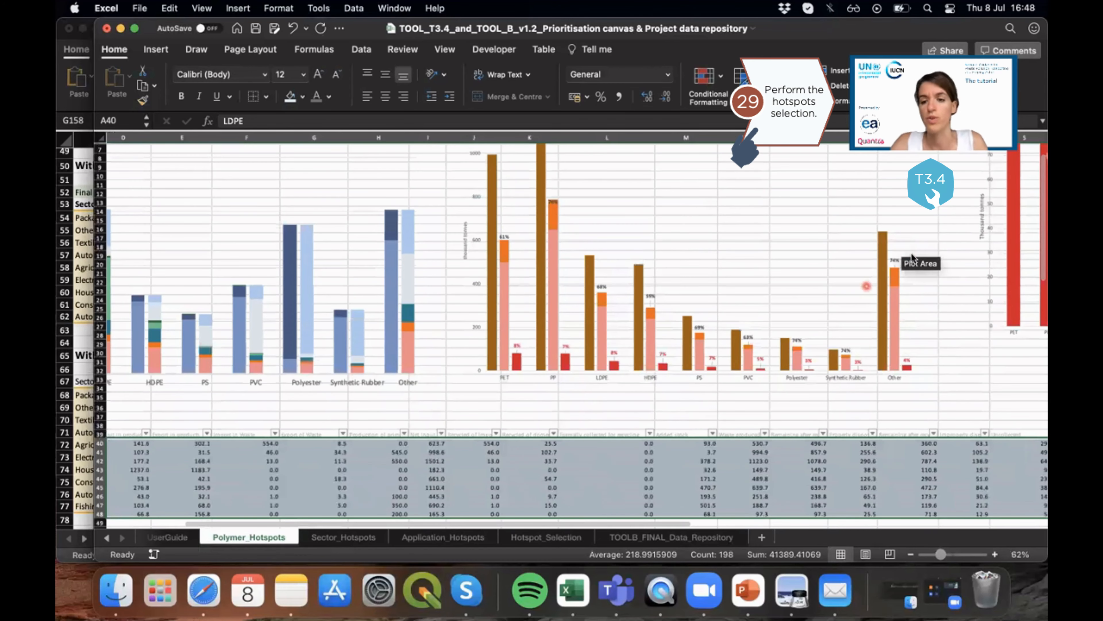
# Move the PP bar's 70% label in the polymer waste chart to just above its stacked bar, and deselect the label.
pyautogui.scroll(3, 900, 326)
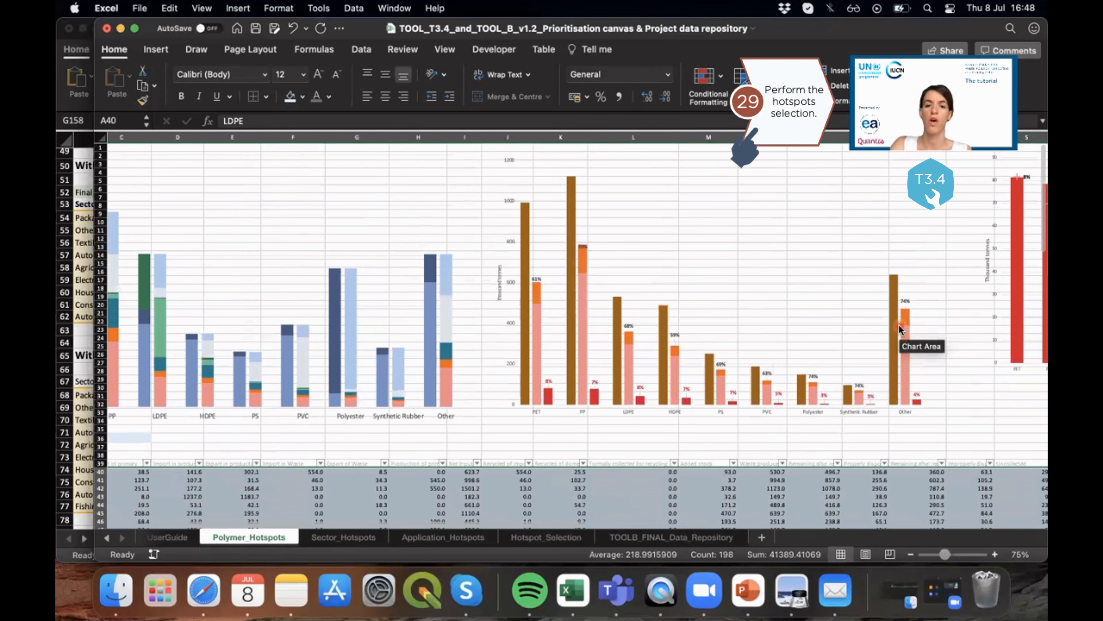
pyautogui.click(583, 247)
pyautogui.click(584, 247)
pyautogui.moveTo(583, 247); pyautogui.dragTo(582, 234)
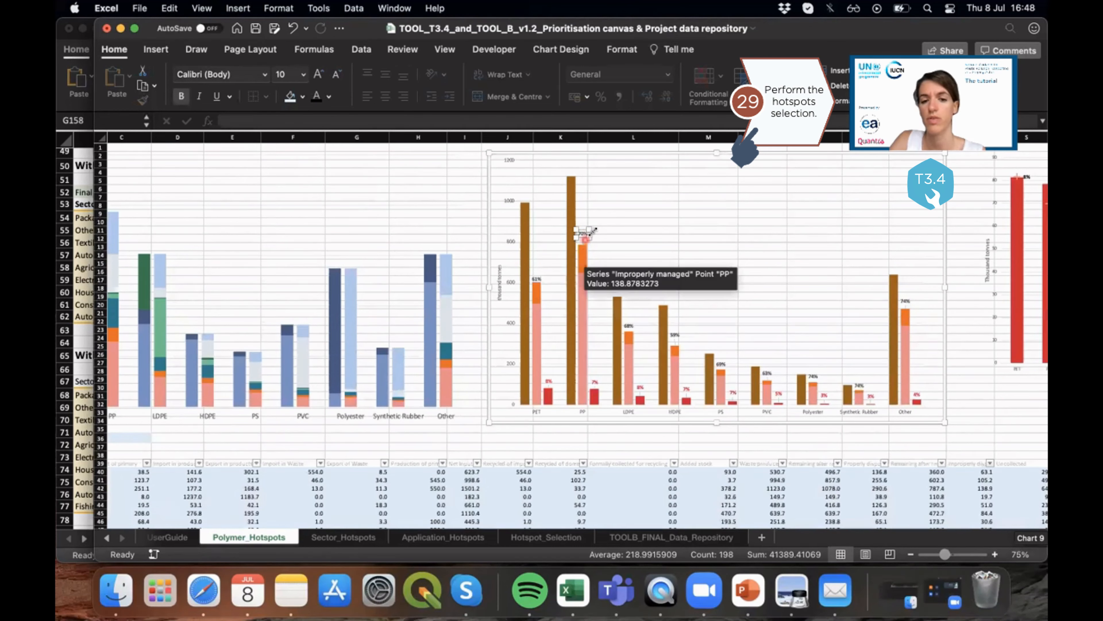
pyautogui.click(721, 369)
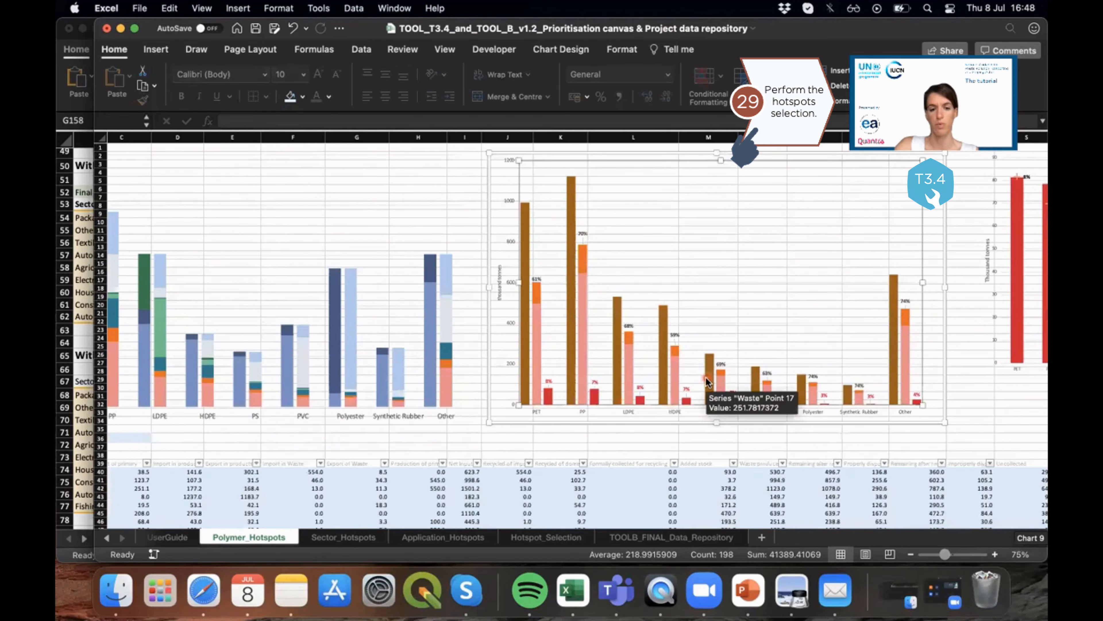
pyautogui.click(553, 437)
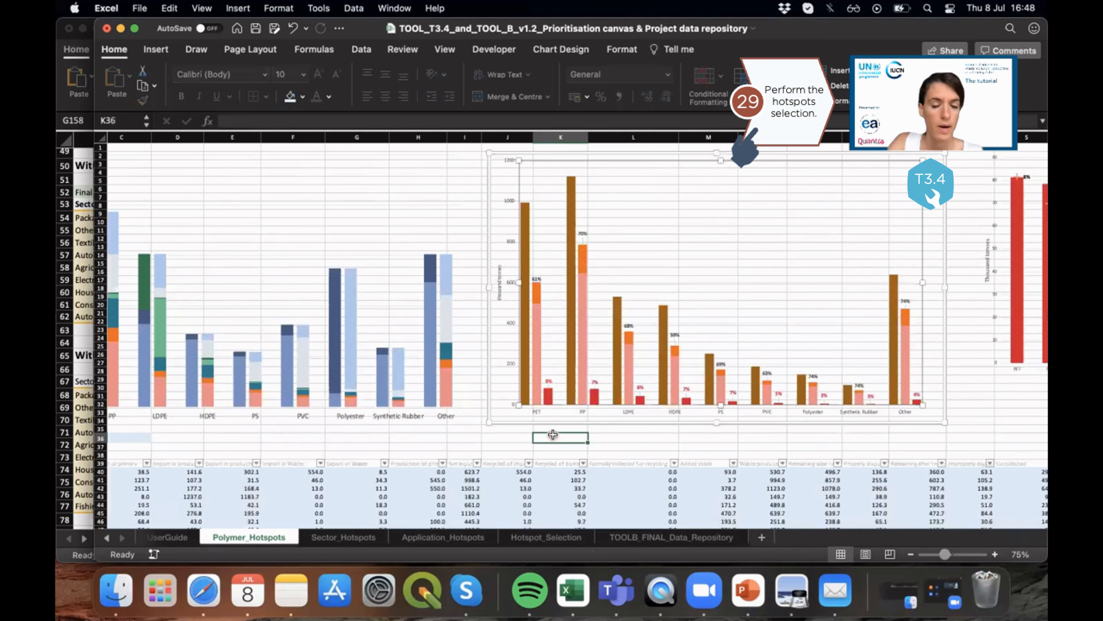
# Examine the polymer material flow and waste management charts, comparing uncollected, mismanaged and leaked amounts across the polymers.
pyautogui.scroll(2, 552, 435)
pyautogui.hscroll(-6, 554, 437)
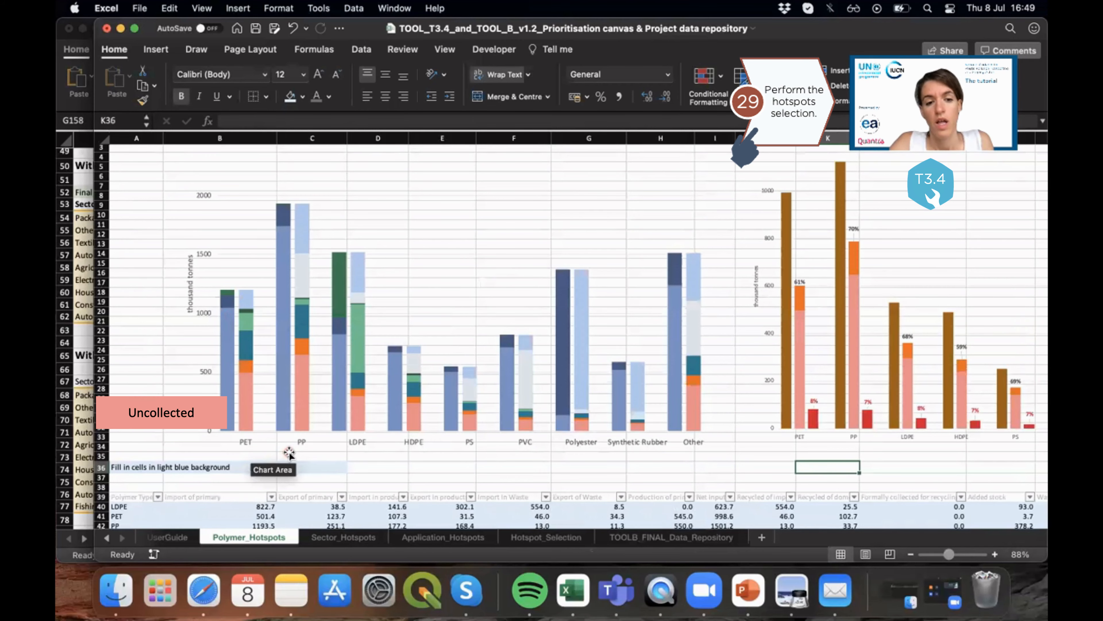
pyautogui.scroll(-3, 289, 453)
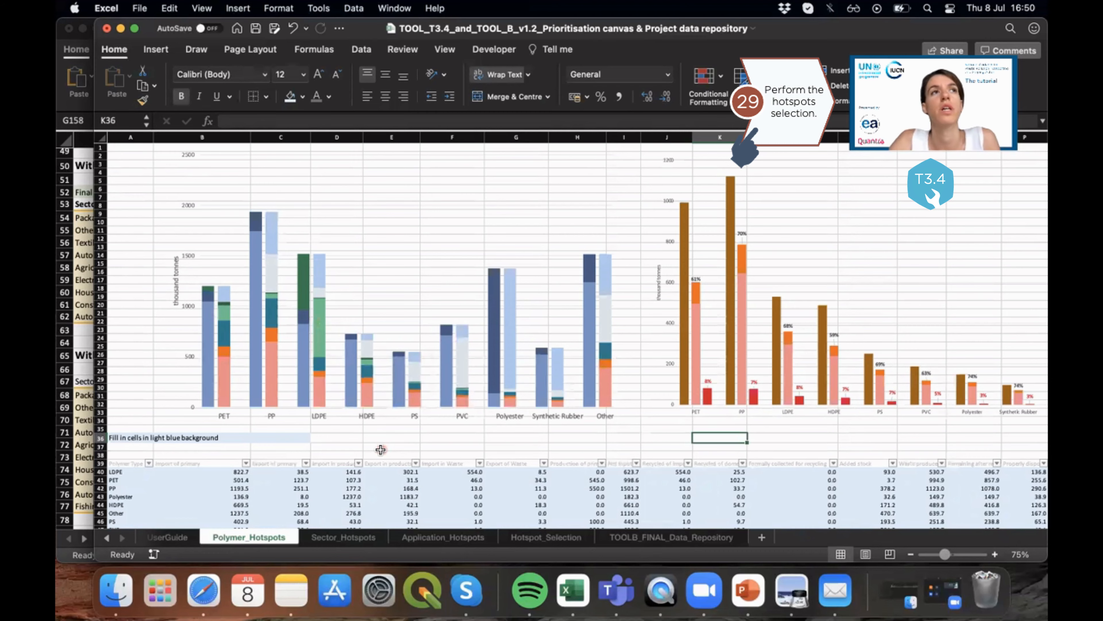
pyautogui.hscroll(5, 380, 450)
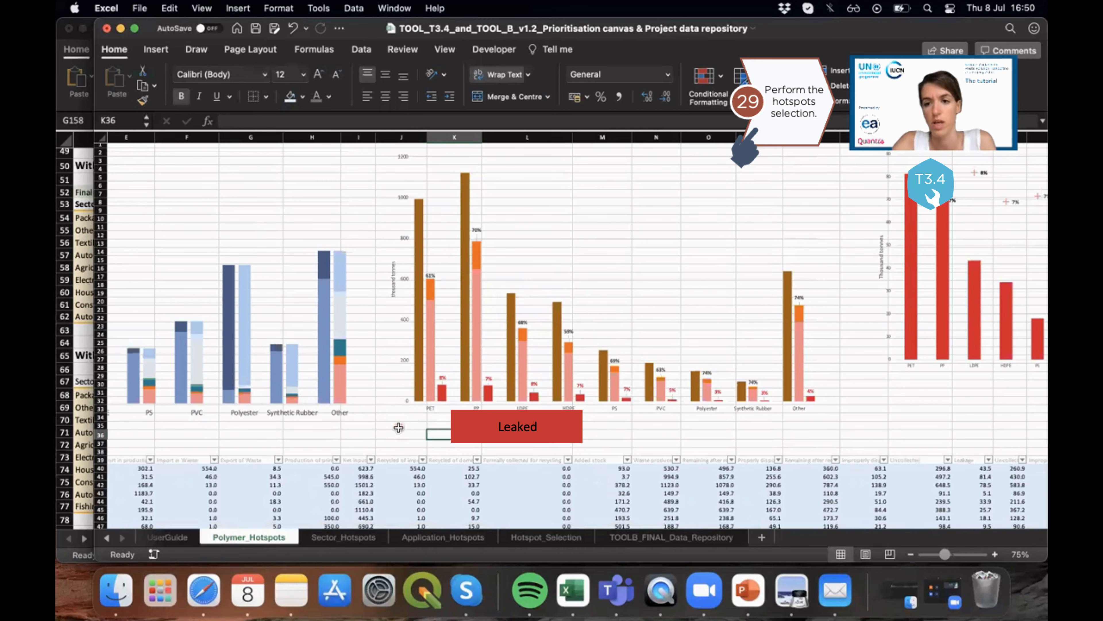
pyautogui.hscroll(10, 402, 424)
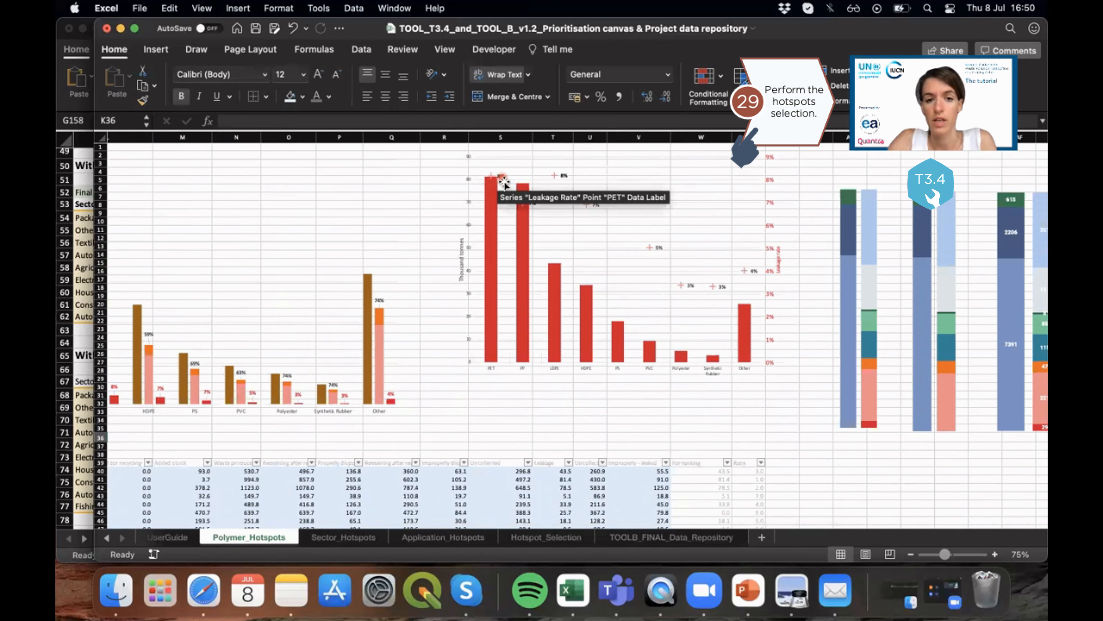
pyautogui.hscroll(-2, 499, 187)
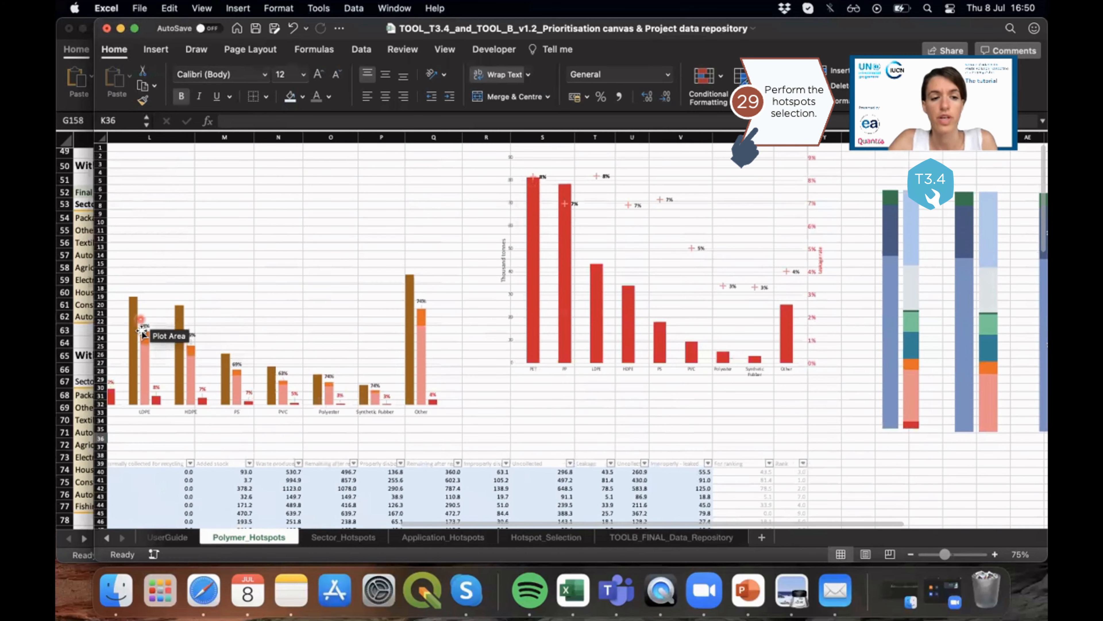
pyautogui.moveTo(148, 334)
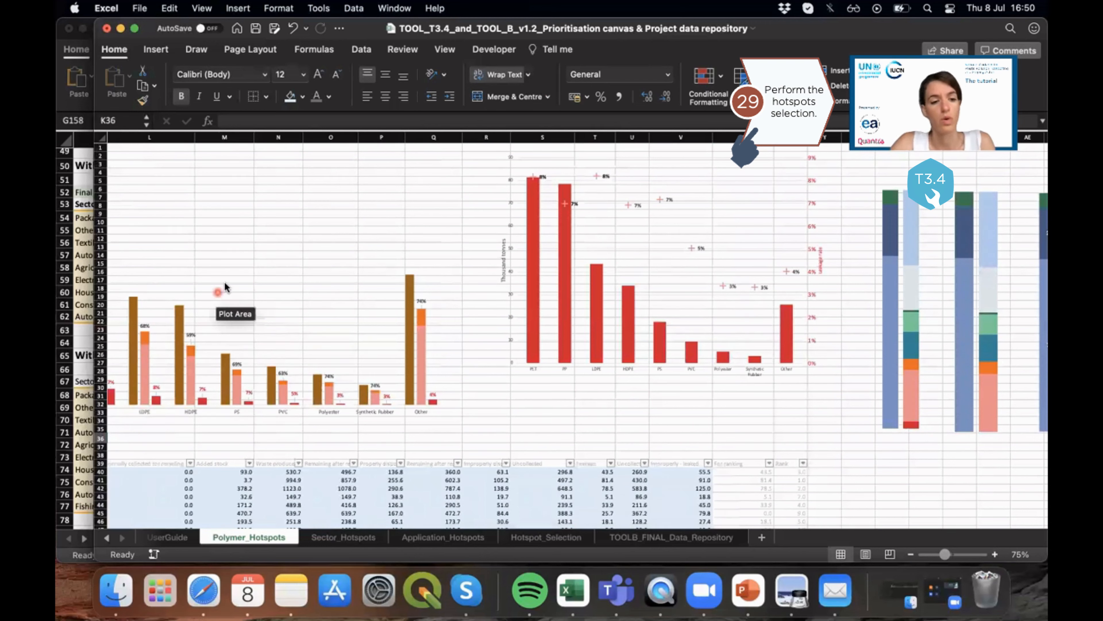
pyautogui.scroll(5, 235, 276)
pyautogui.scroll(-3, 235, 277)
pyautogui.hscroll(-5, 235, 277)
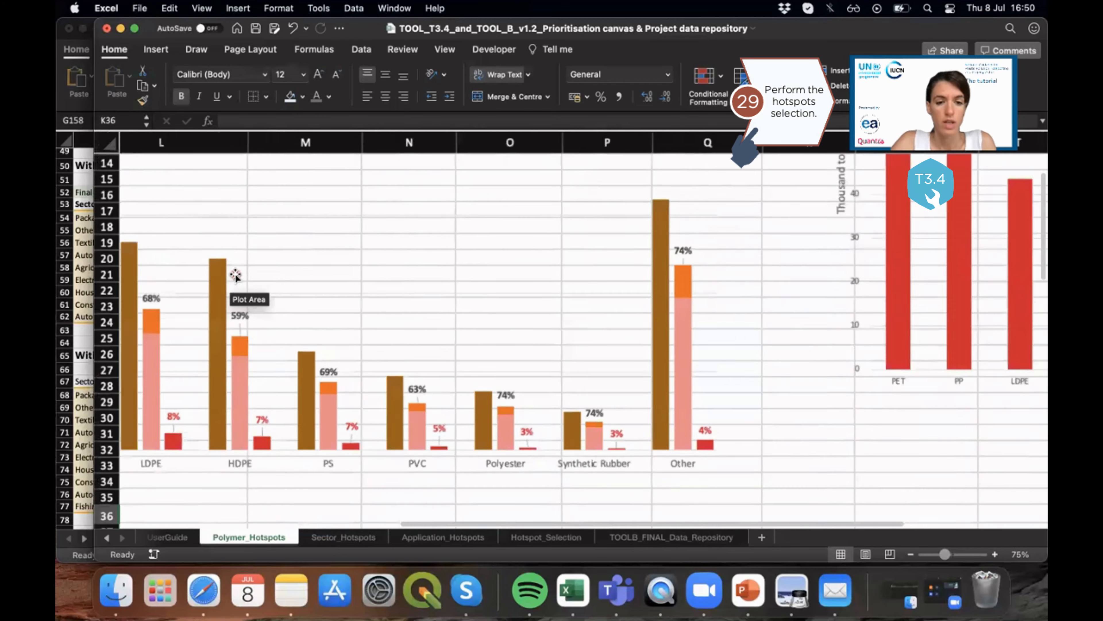
# Examine the polymer leakage chart, comparing the leakage bars and leakage rate markers from PET through Other.
pyautogui.hscroll(10, 377, 344)
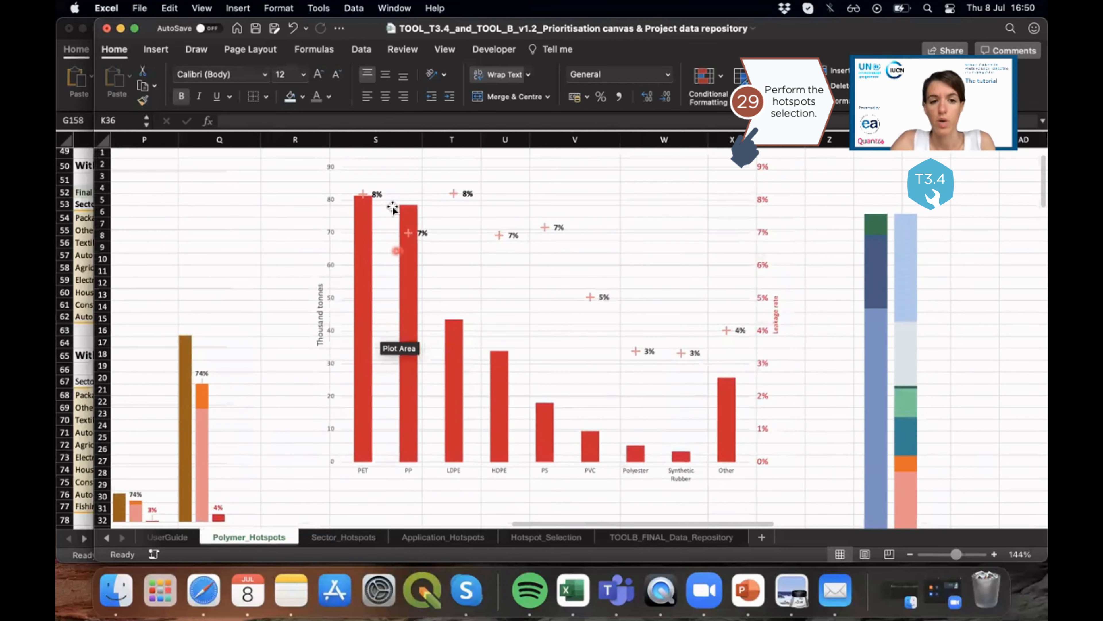
pyautogui.scroll(-3, 383, 204)
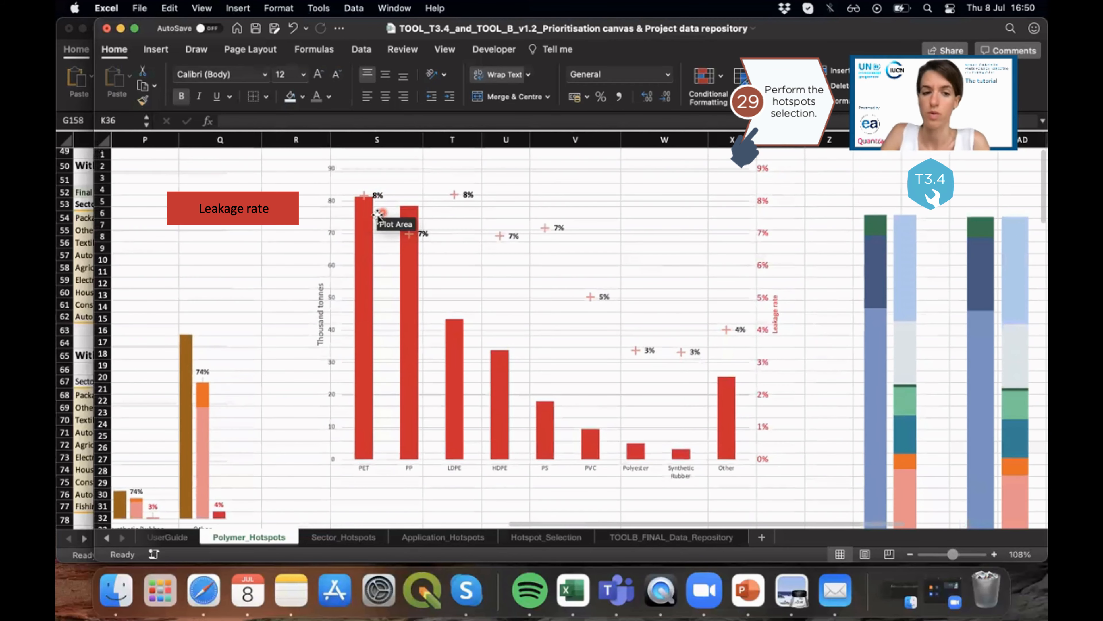
pyautogui.moveTo(367, 210)
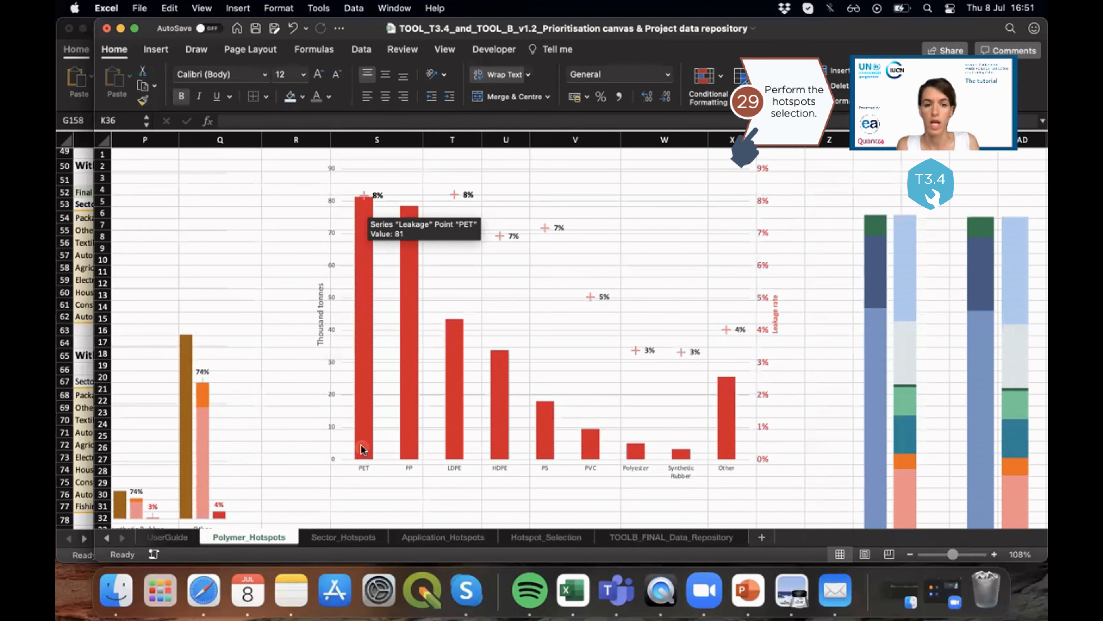
pyautogui.moveTo(508, 448)
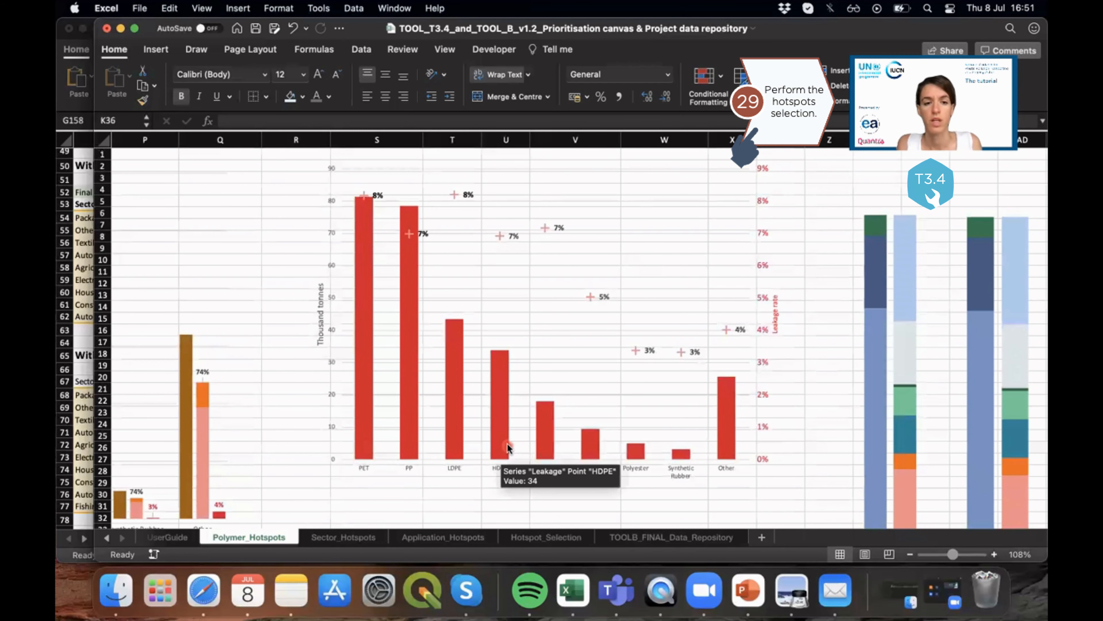
pyautogui.hscroll(-1, 508, 448)
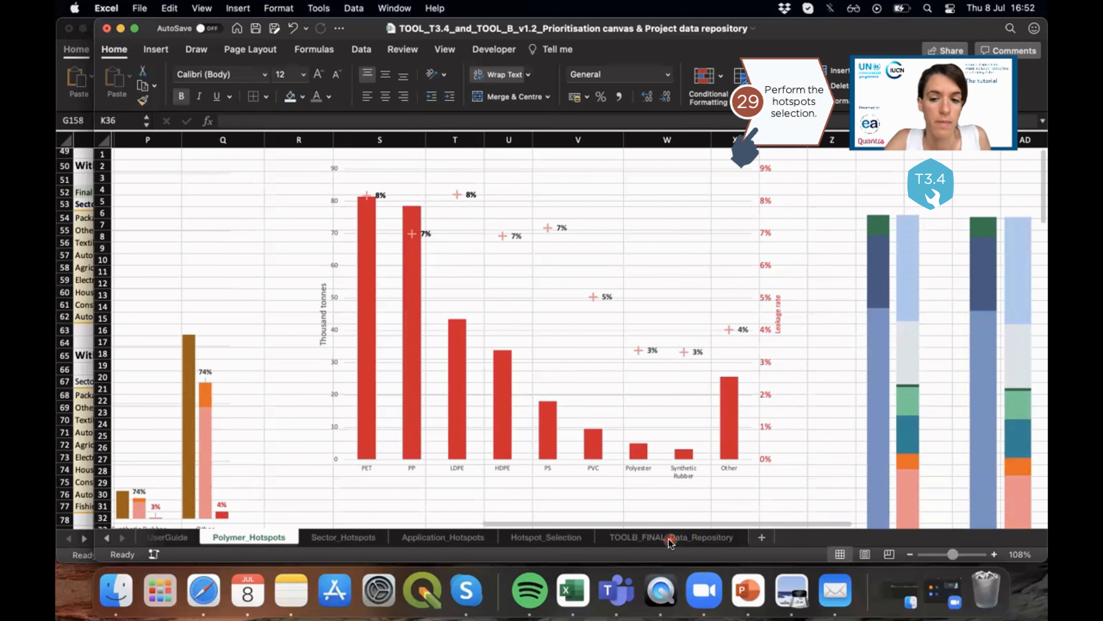
# Open the Sector_Hotspots sheet and compare Packaging with the other sectors in the flow, waste and leakage charts.
pyautogui.click(342, 538)
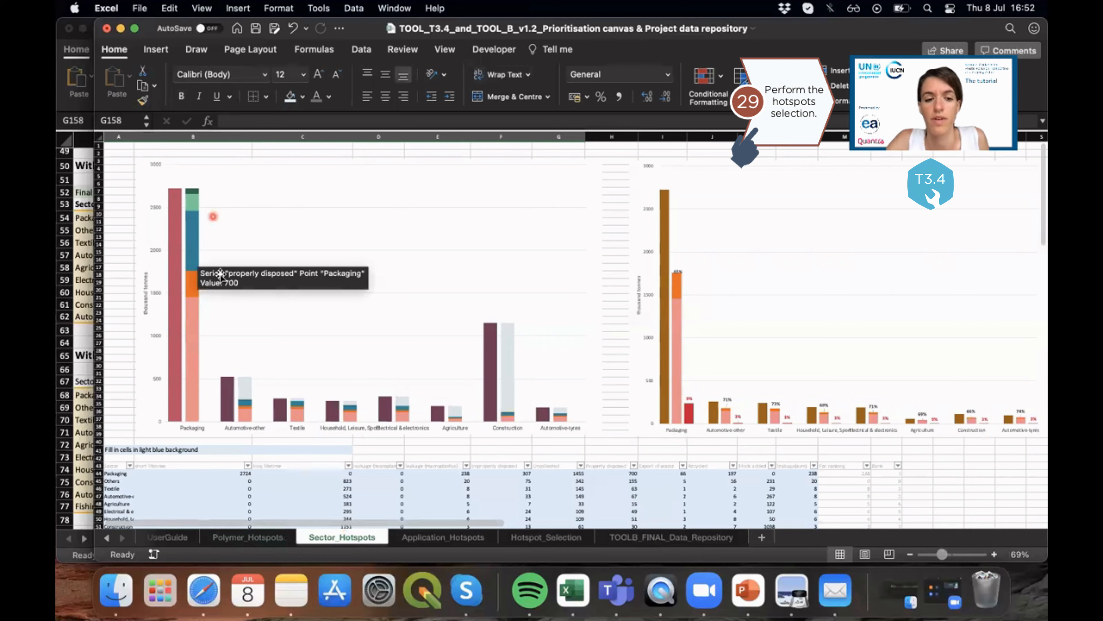
pyautogui.hscroll(5, 587, 395)
pyautogui.hscroll(6, 587, 396)
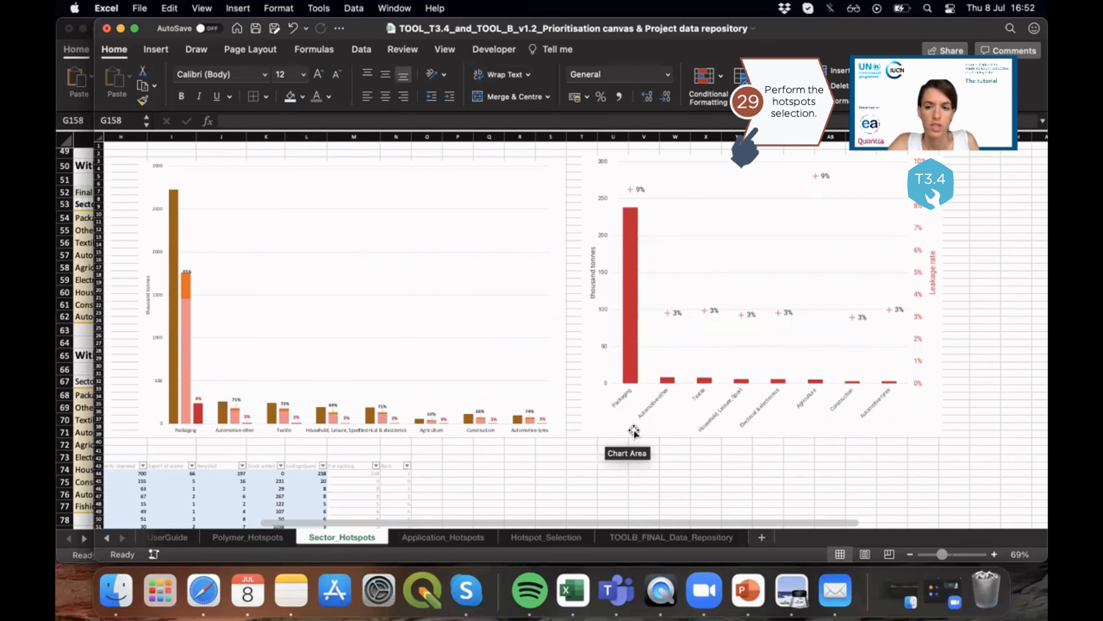
# Examine the stacked total flow columns beside the leakage chart in Polymer_Hotspots, with the ribbon collapsed for more room.
pyautogui.click(247, 543)
pyautogui.hscroll(10, 513, 376)
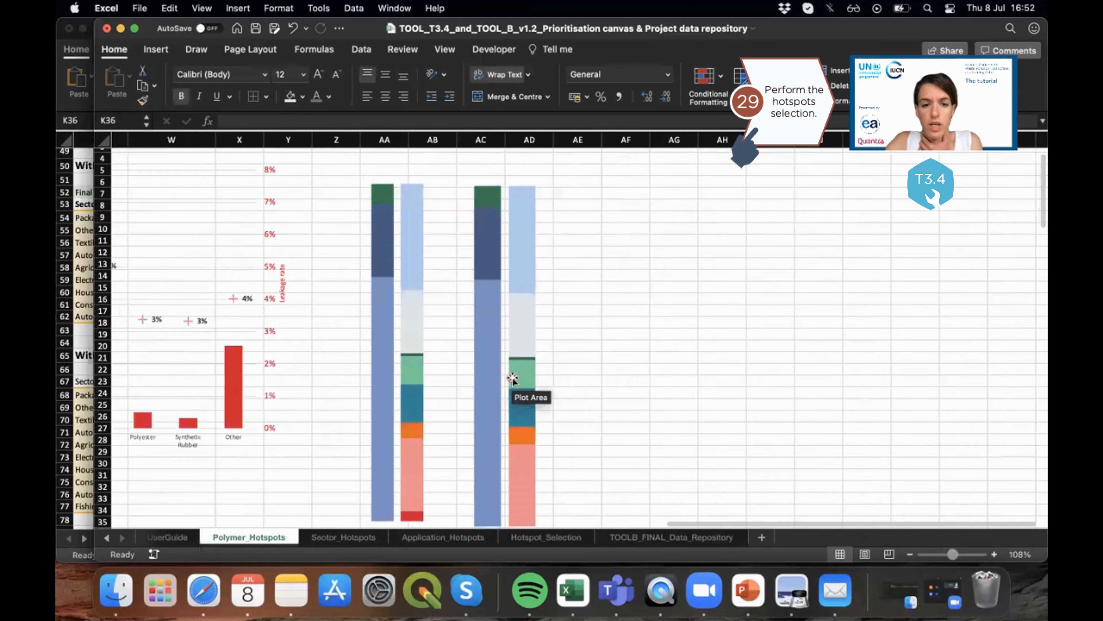
pyautogui.scroll(-4, 513, 378)
pyautogui.scroll(-4, 512, 378)
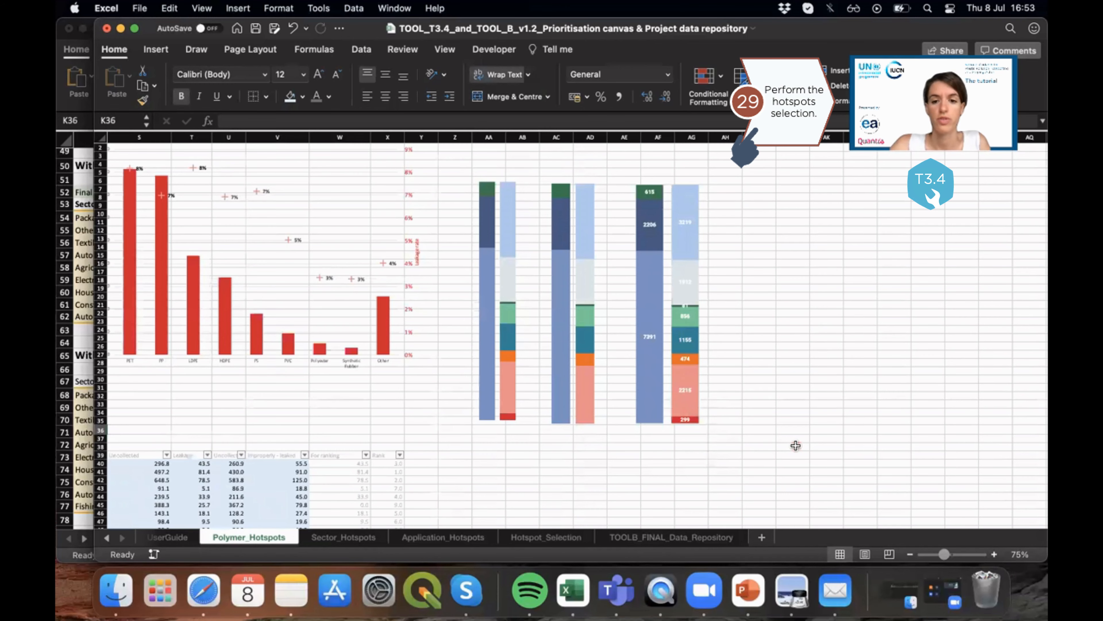
pyautogui.scroll(4, 795, 445)
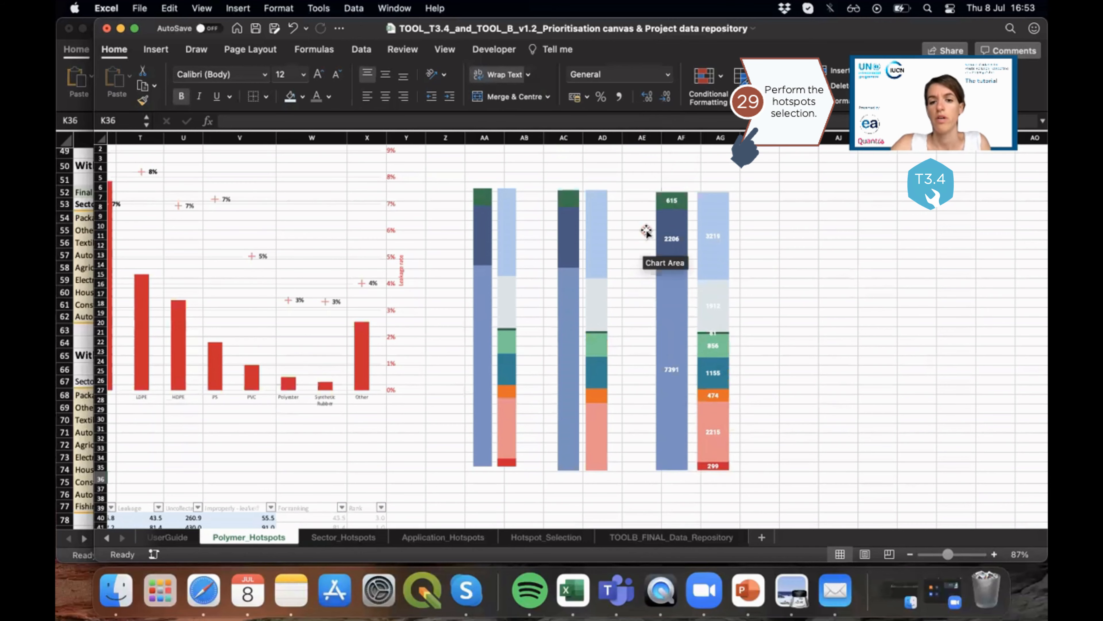
pyautogui.scroll(-2, 647, 232)
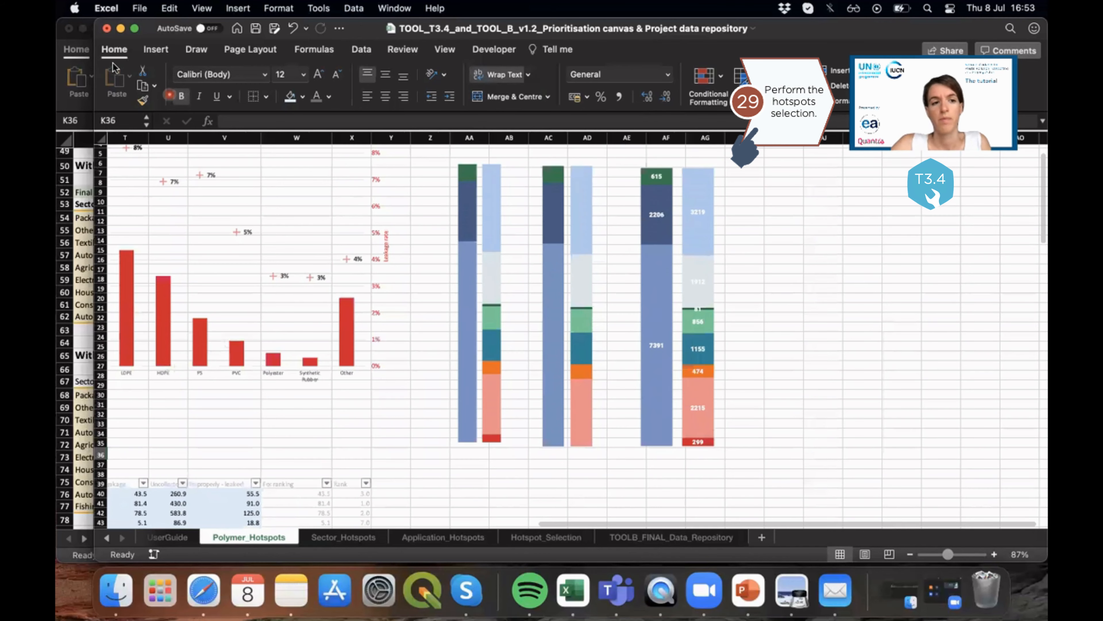
pyautogui.click(122, 50)
pyautogui.scroll(2, 573, 298)
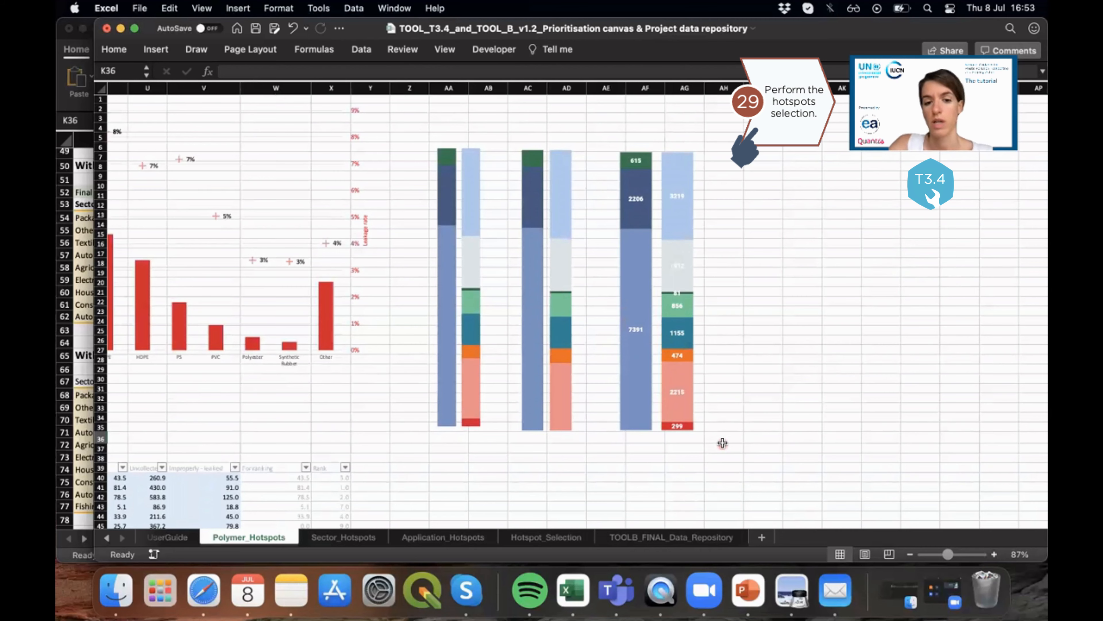
# Open the Application_Hotspots sheet and inspect its unfilled application data table starting at row 41.
pyautogui.click(369, 539)
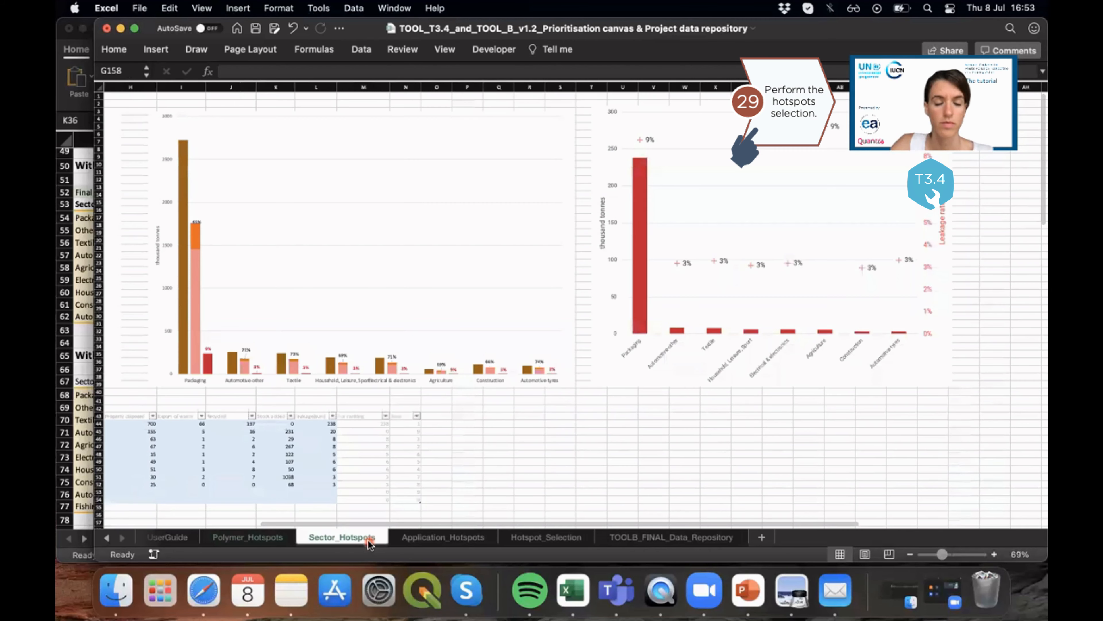
pyautogui.click(450, 537)
pyautogui.scroll(-7, 481, 353)
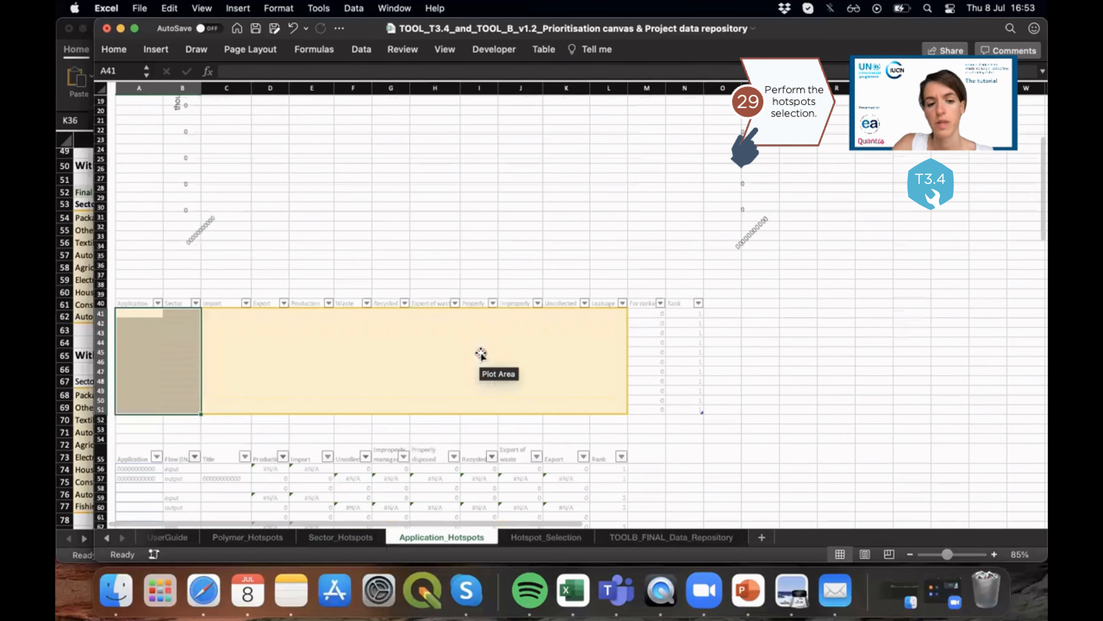
pyautogui.click(481, 353)
pyautogui.click(786, 358)
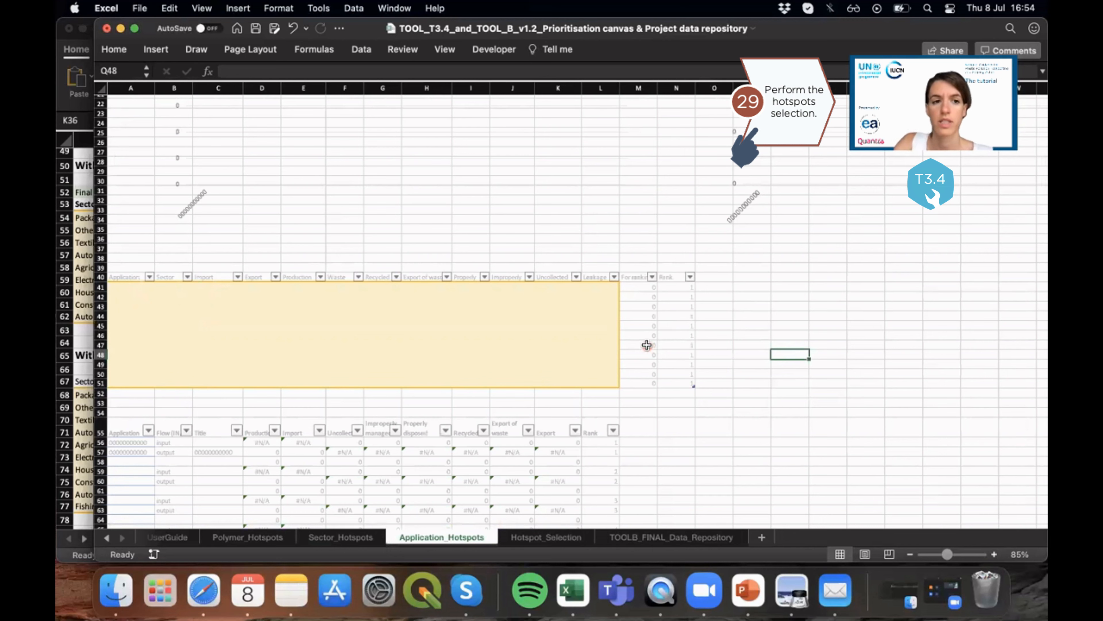
# Check the polymer, sector and application lists in Hotspot_Selection, and review the sector flow, waste and leakage charts in Sector_Hotspots.
pyautogui.click(559, 540)
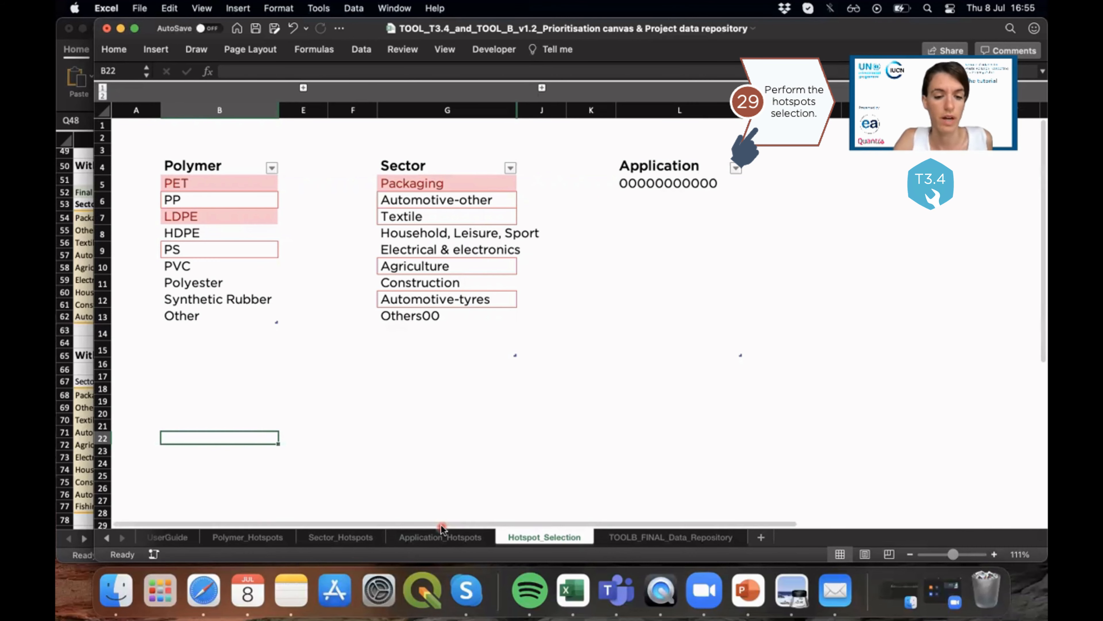
pyautogui.click(364, 537)
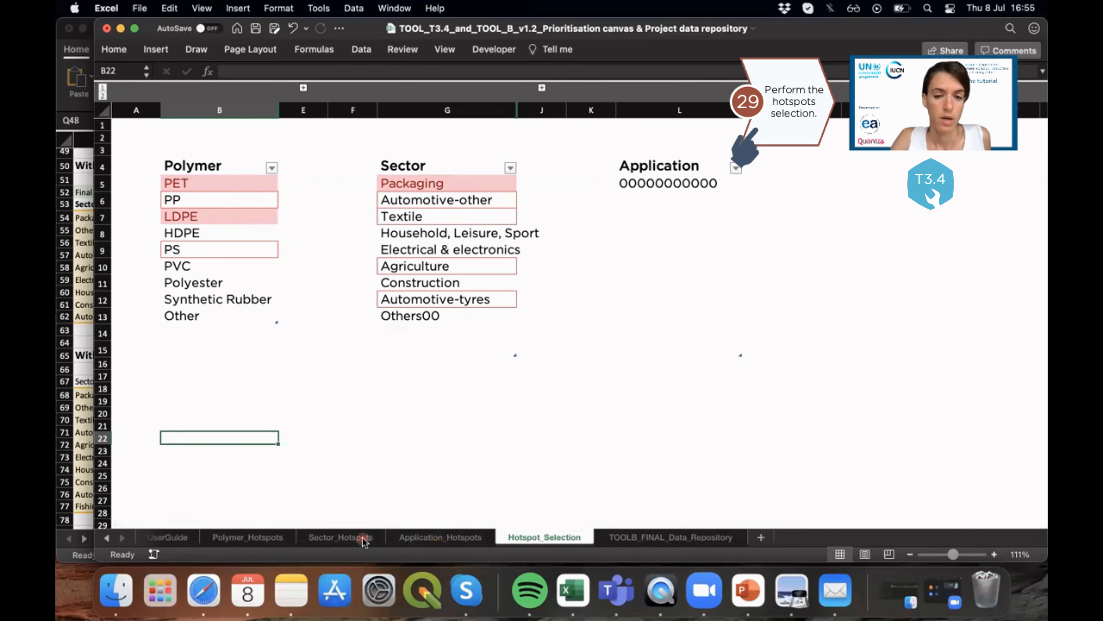
pyautogui.hscroll(5, 476, 357)
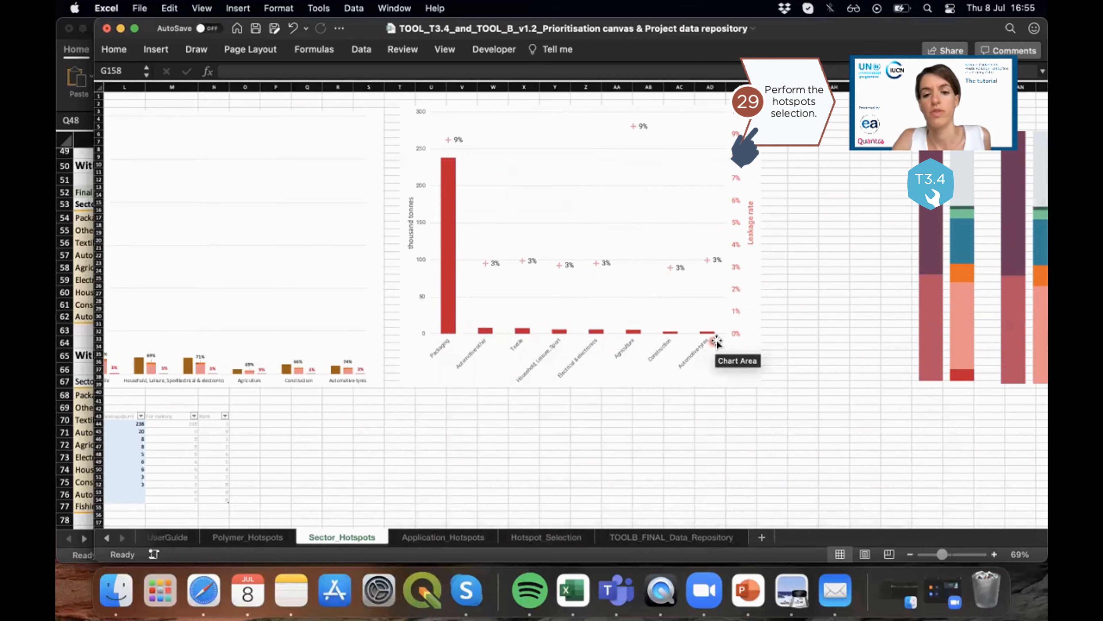
pyautogui.hscroll(-10, 717, 340)
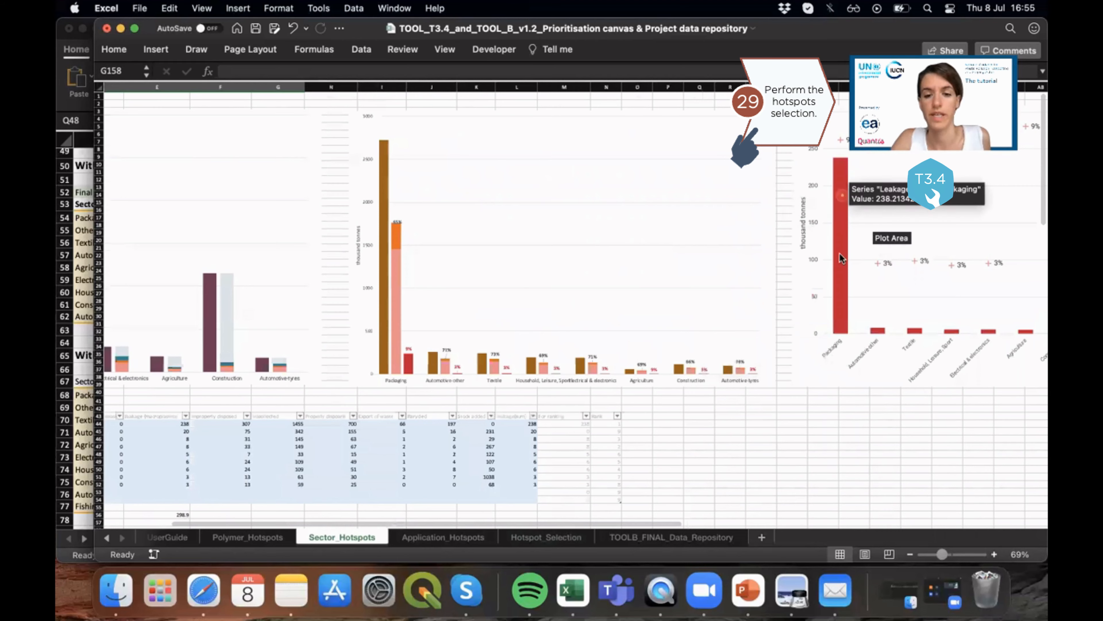
pyautogui.hscroll(5, 844, 313)
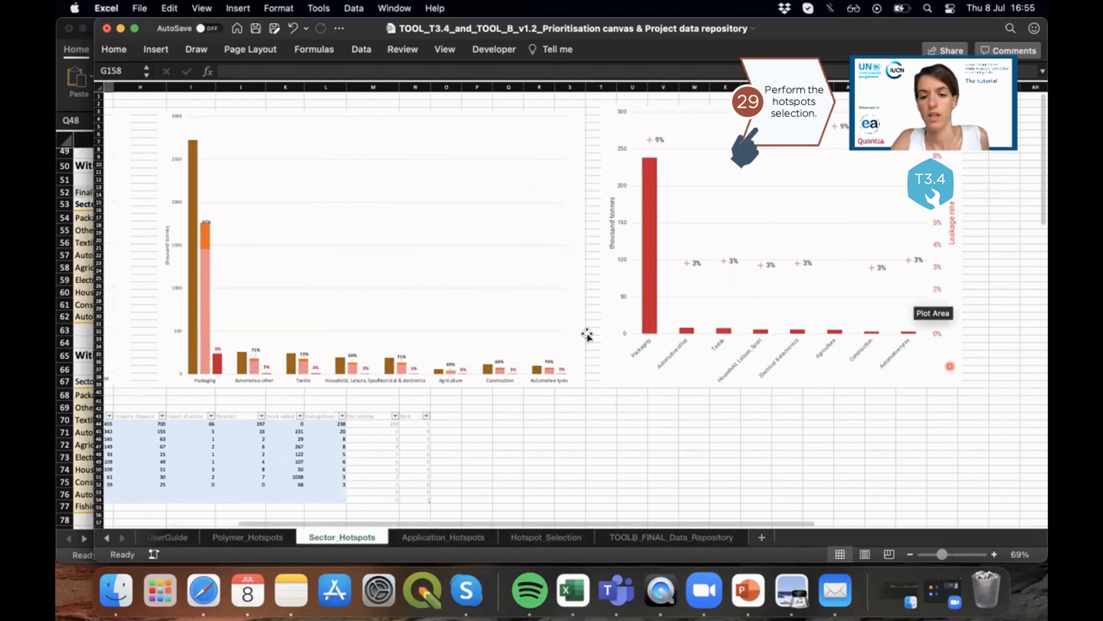
pyautogui.hscroll(-3, 521, 379)
pyautogui.hscroll(-10, 520, 378)
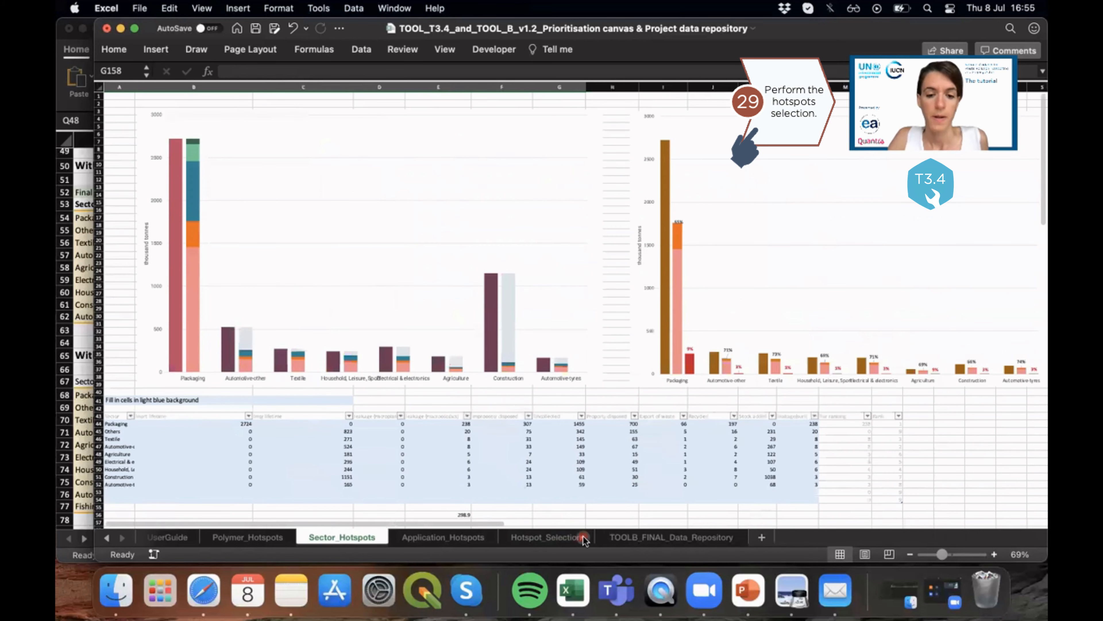
# Open the TOOLB_FINAL_Data_Repository sheet and examine its country-level plastic indicators and polymer waste table.
pyautogui.click(609, 543)
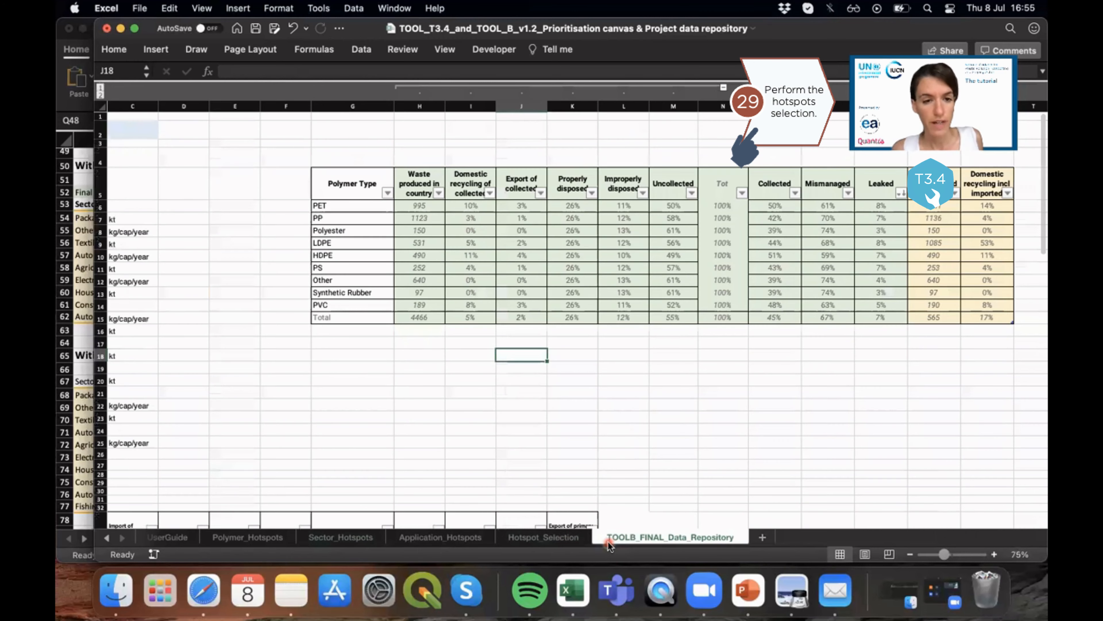
pyautogui.hscroll(-3, 601, 383)
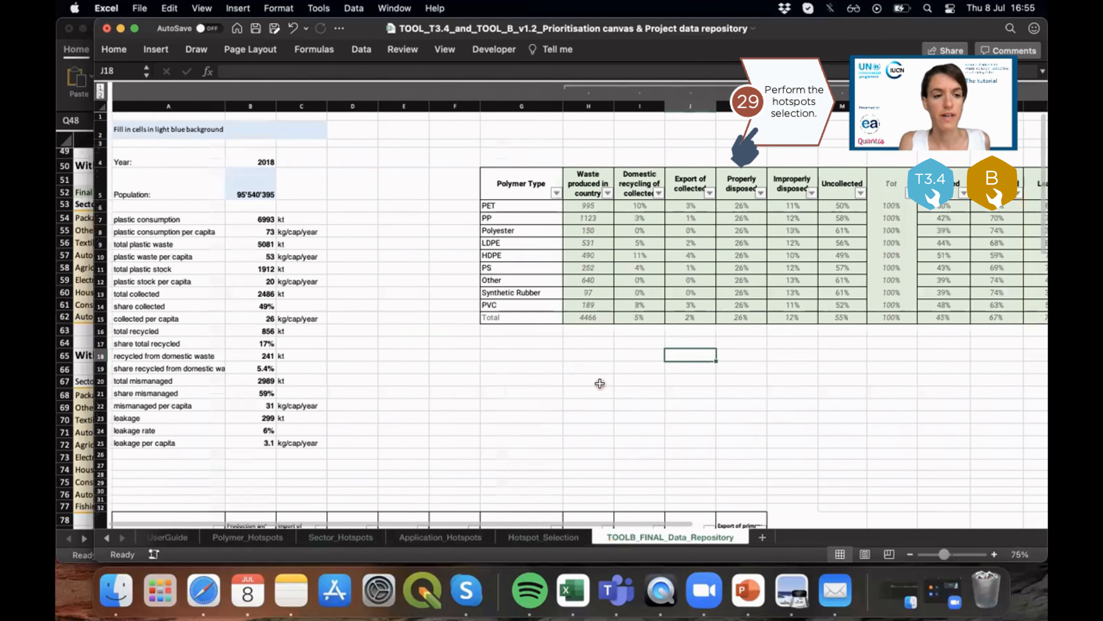
pyautogui.scroll(2, 604, 383)
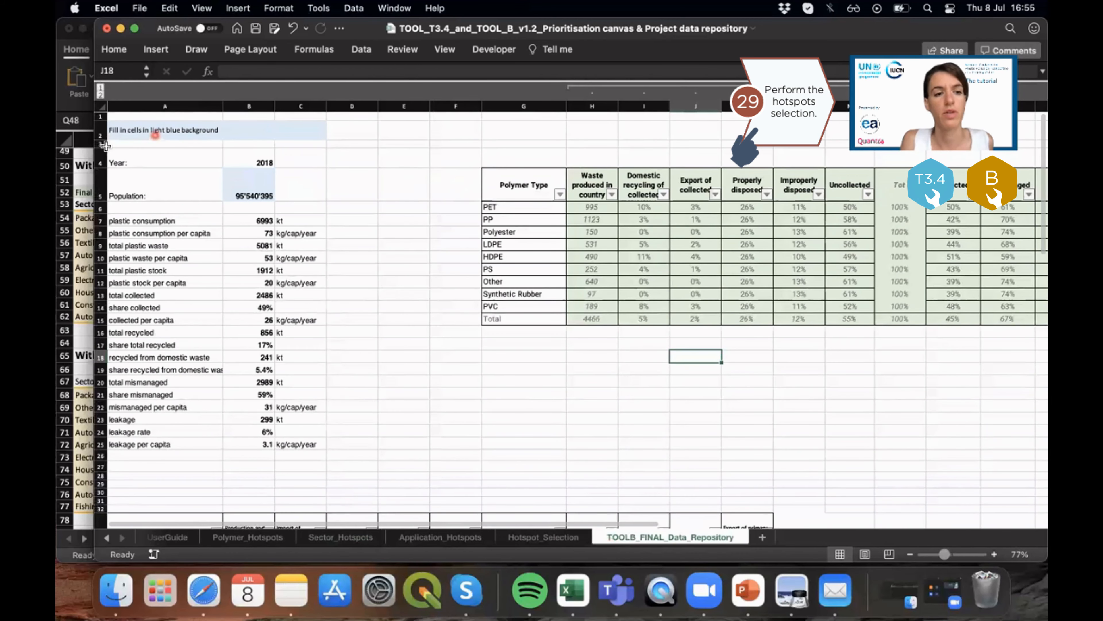
# Switch to Safari, search the web for "population vietnam" and look up Vietnam's 2018 value on the population graph.
pyautogui.click(266, 199)
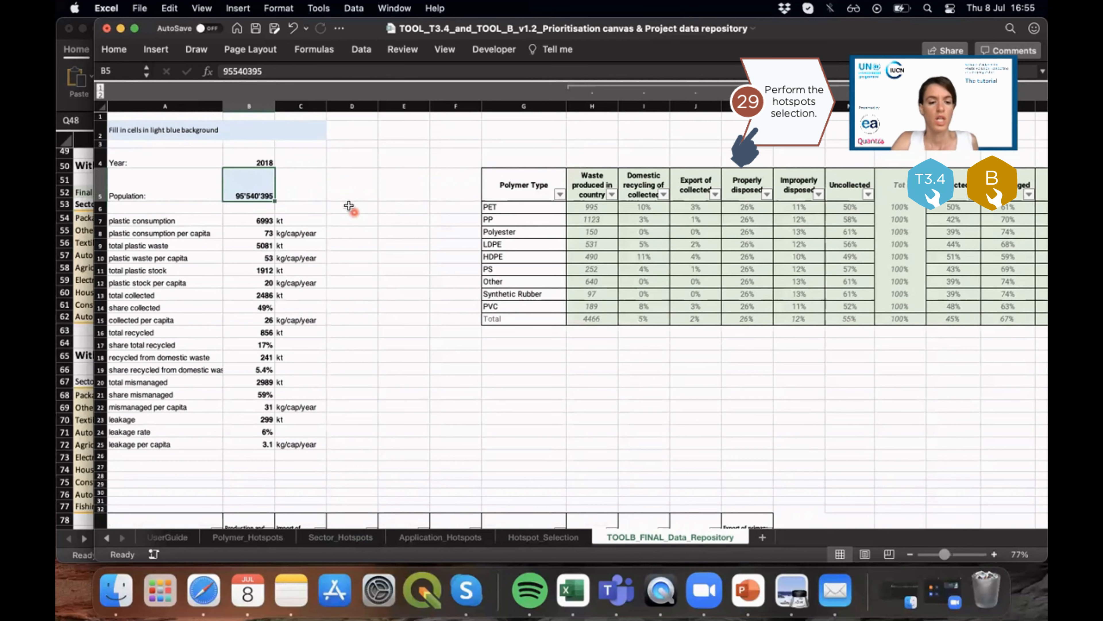
pyautogui.click(198, 599)
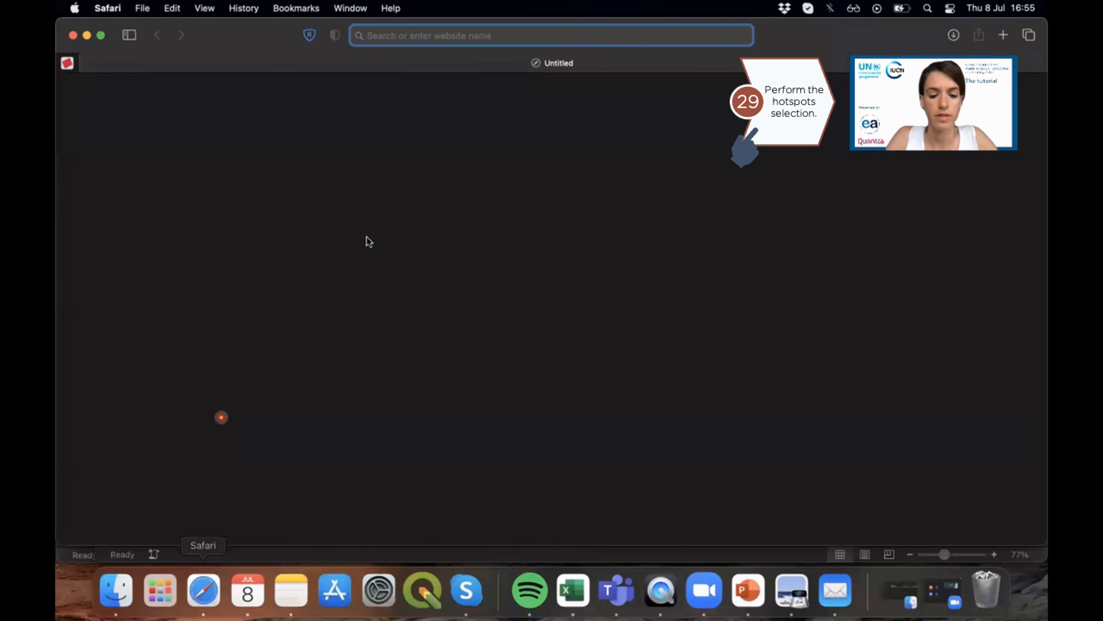
pyautogui.write('pop')
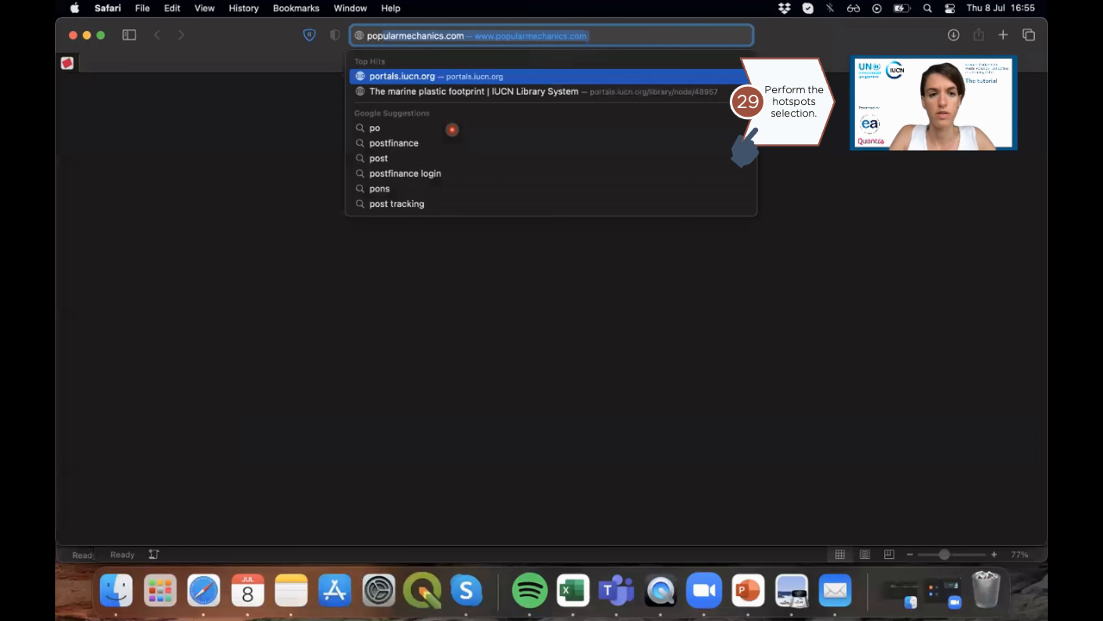
pyautogui.write('ulation vietnam')
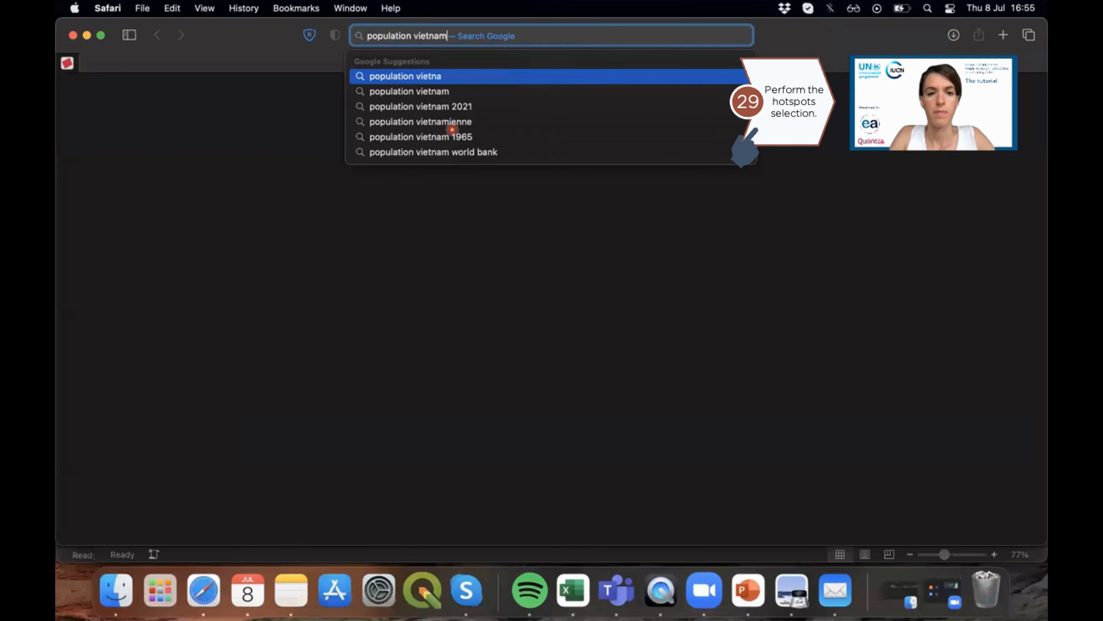
pyautogui.press('Return')
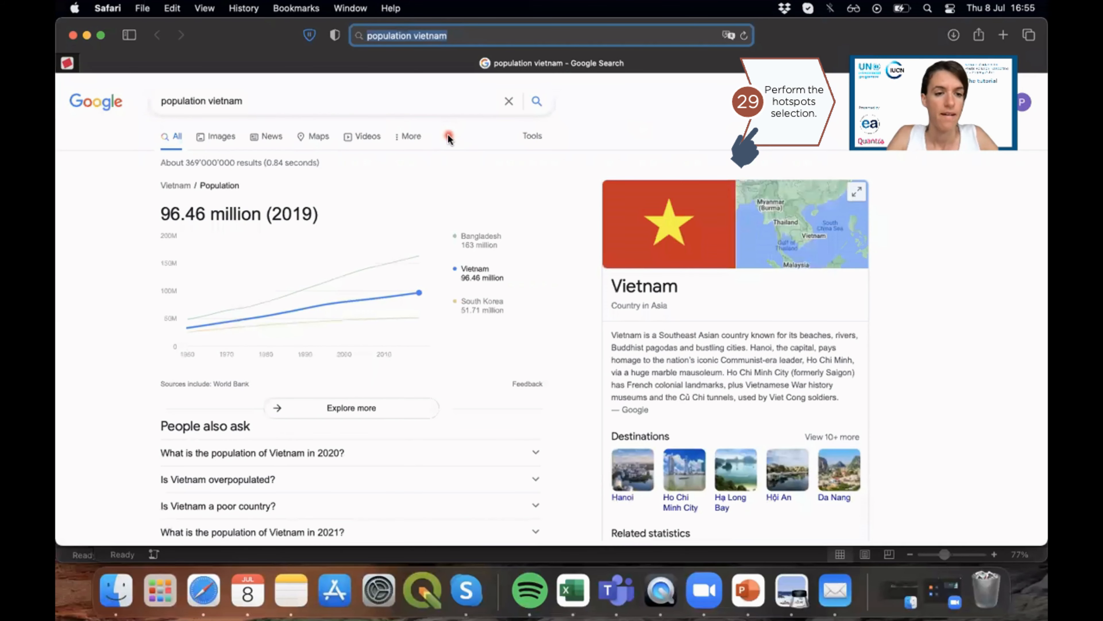
pyautogui.moveTo(408, 292)
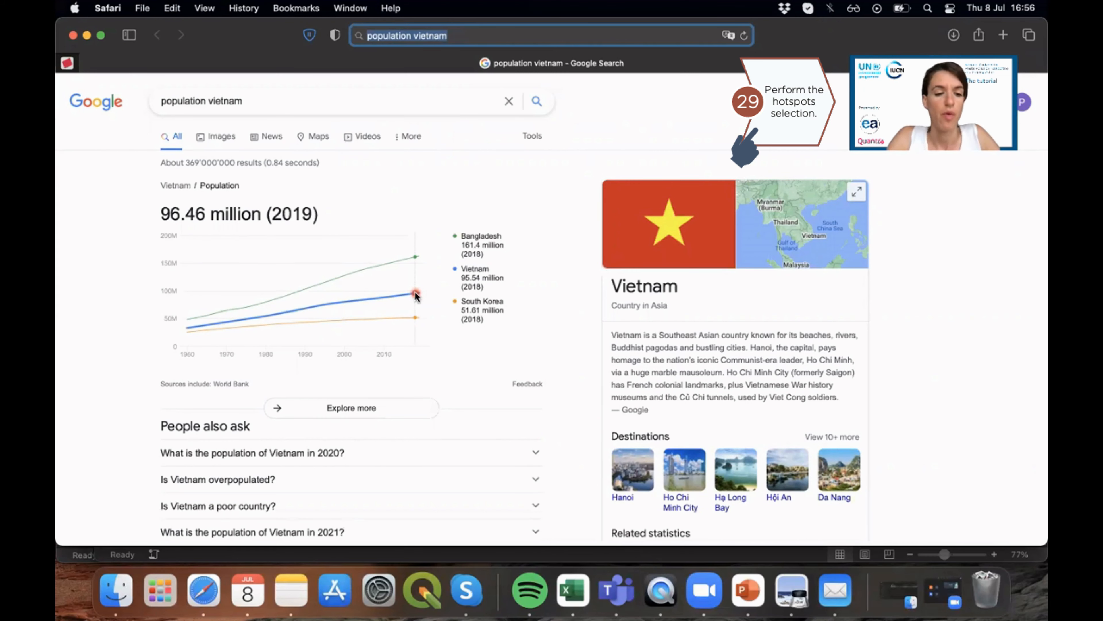
# Switch back to the T3.4 workbook in Excel and check the population entry in B5 of TOOLB_FINAL_Data_Repository against the 2018 figure.
pyautogui.hotkey('ctrl', 'Up')
pyautogui.click(386, 169)
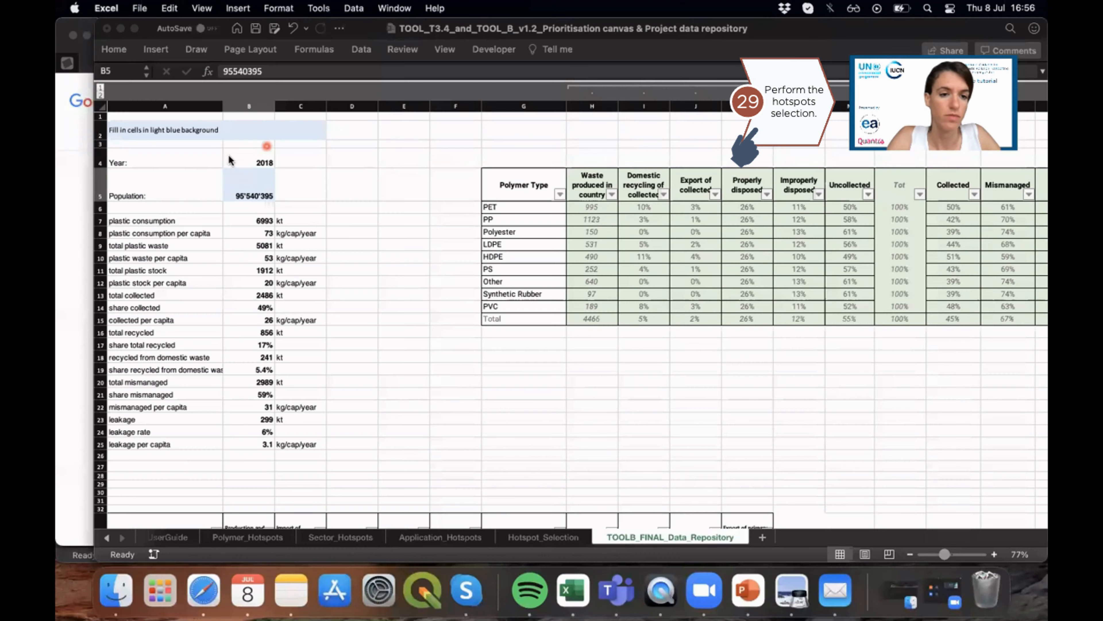
pyautogui.click(242, 71)
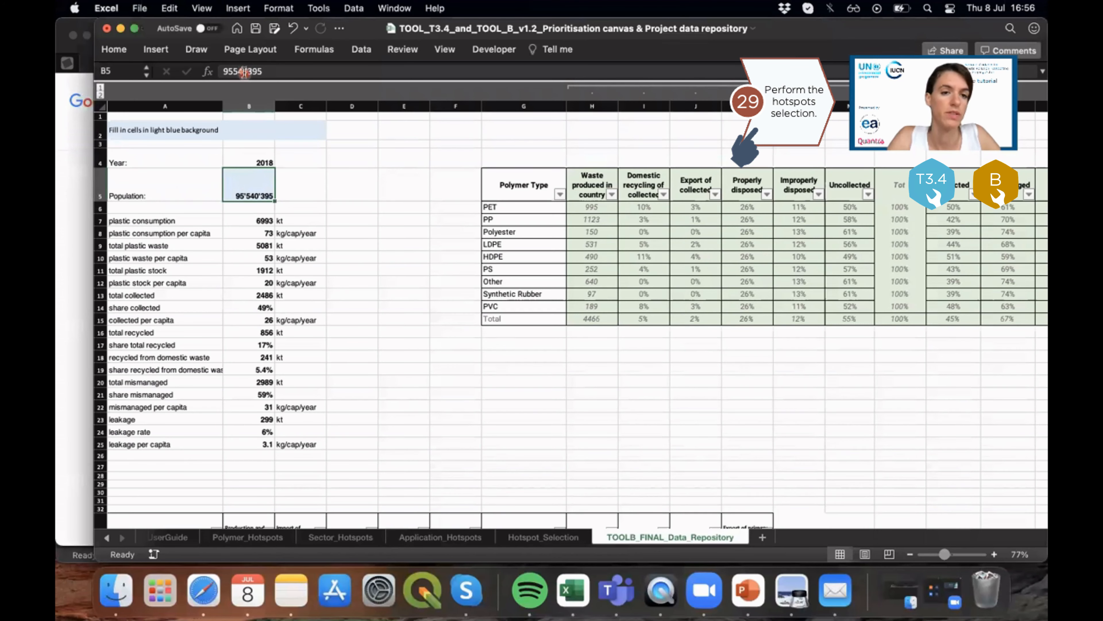
pyautogui.click(266, 71)
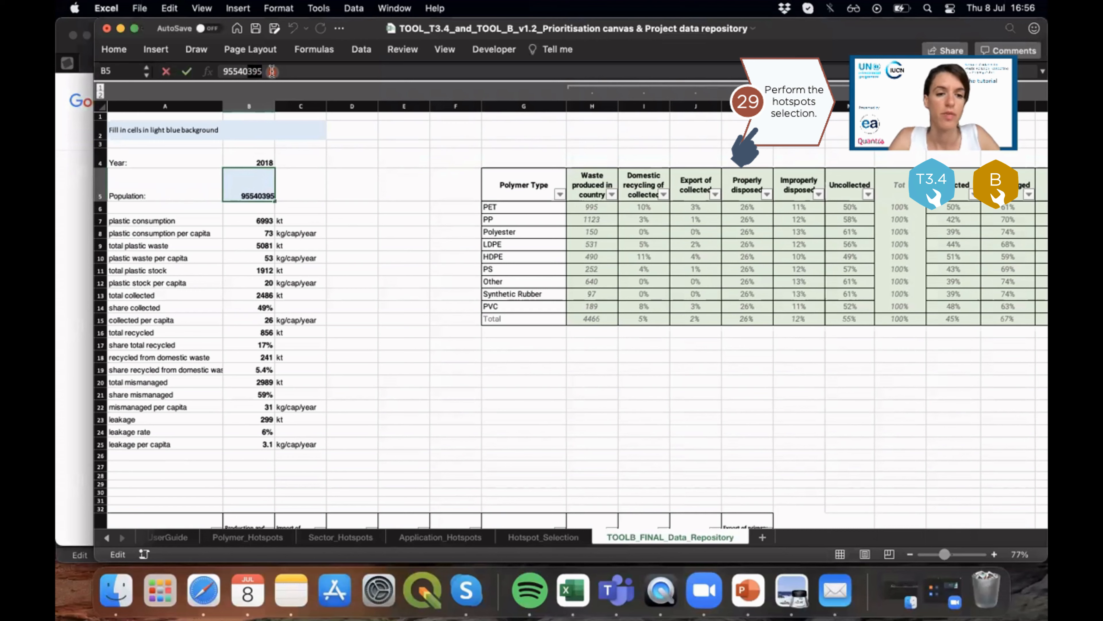
pyautogui.press('Return')
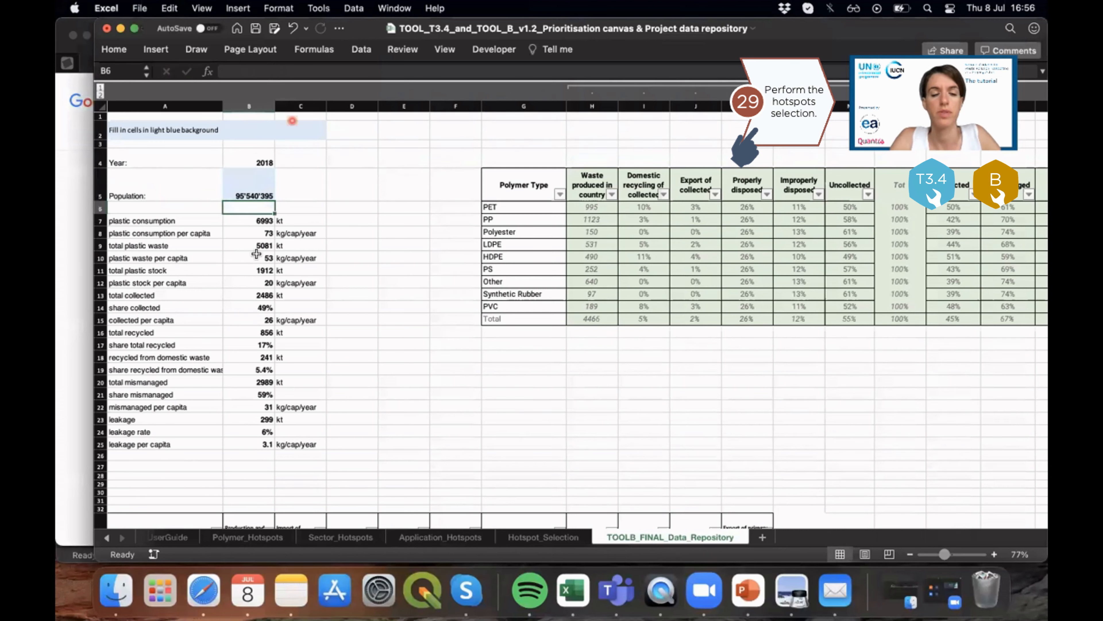
pyautogui.click(352, 344)
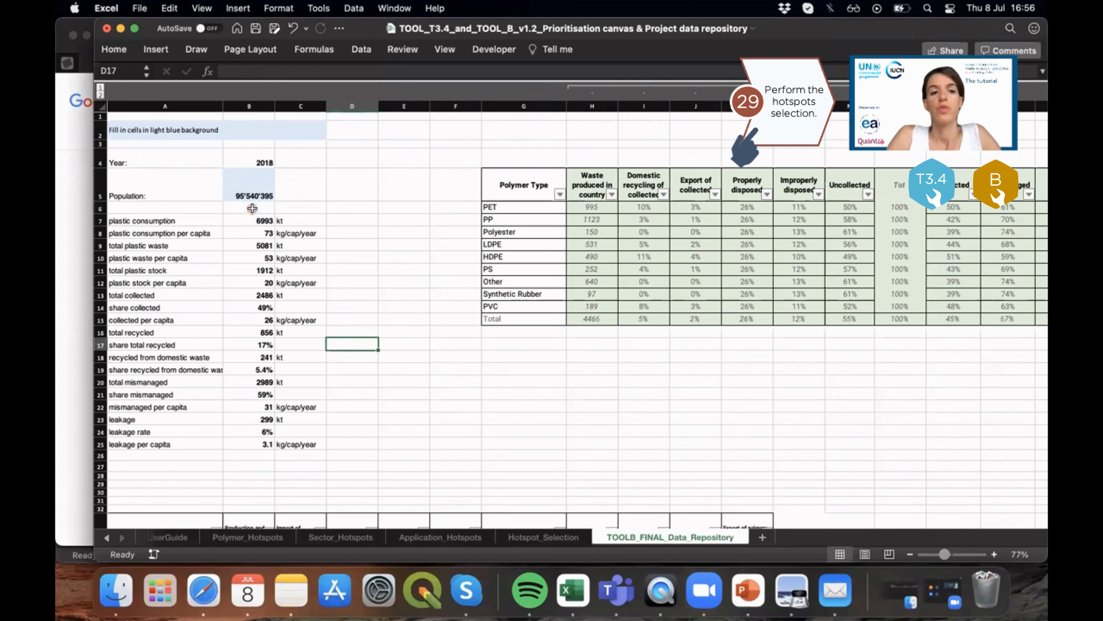
pyautogui.click(251, 184)
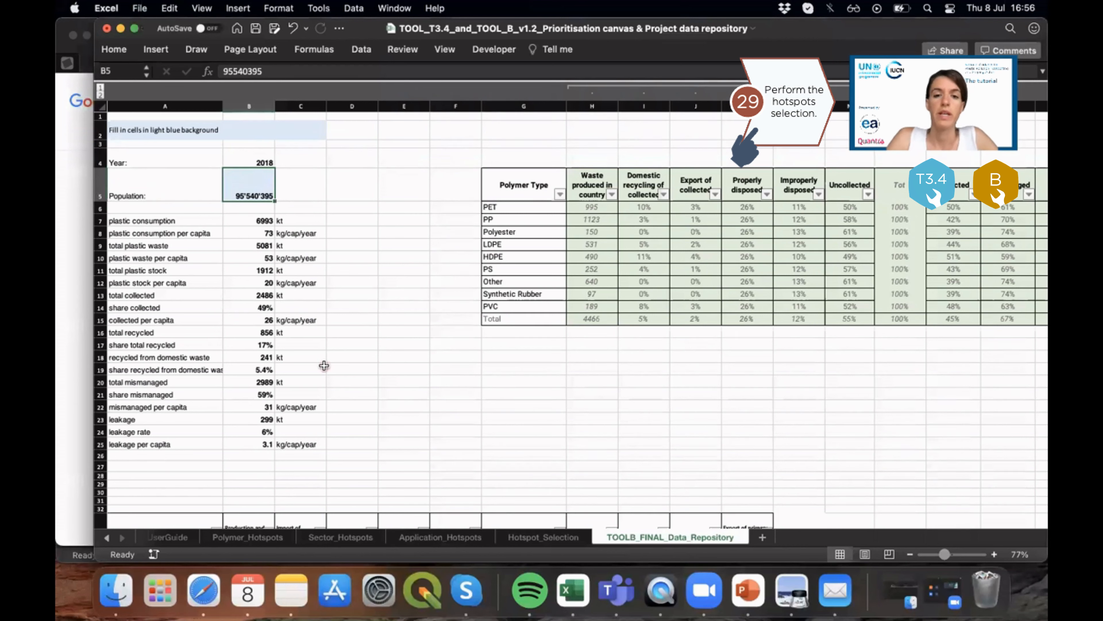
# Review the country-level indicators in A7:C25, checking the plastic consumption, waste and stock rows and the per-capita consumption formula.
pyautogui.moveTo(187, 221); pyautogui.dragTo(305, 443)
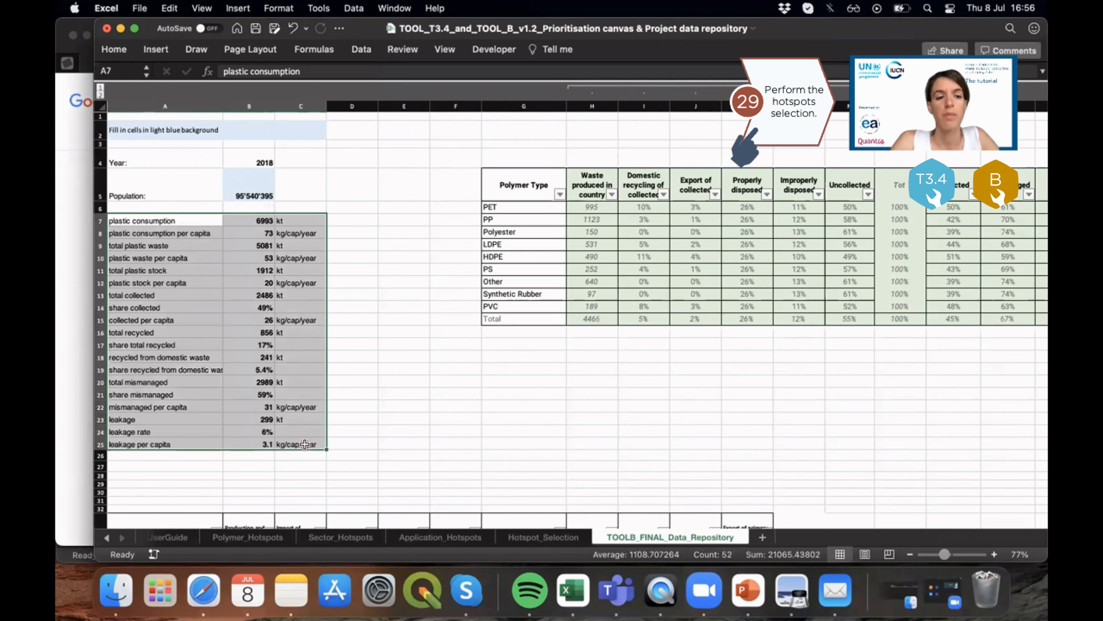
pyautogui.scroll(4, 305, 444)
pyautogui.hscroll(-3, 305, 444)
pyautogui.scroll(2, 305, 444)
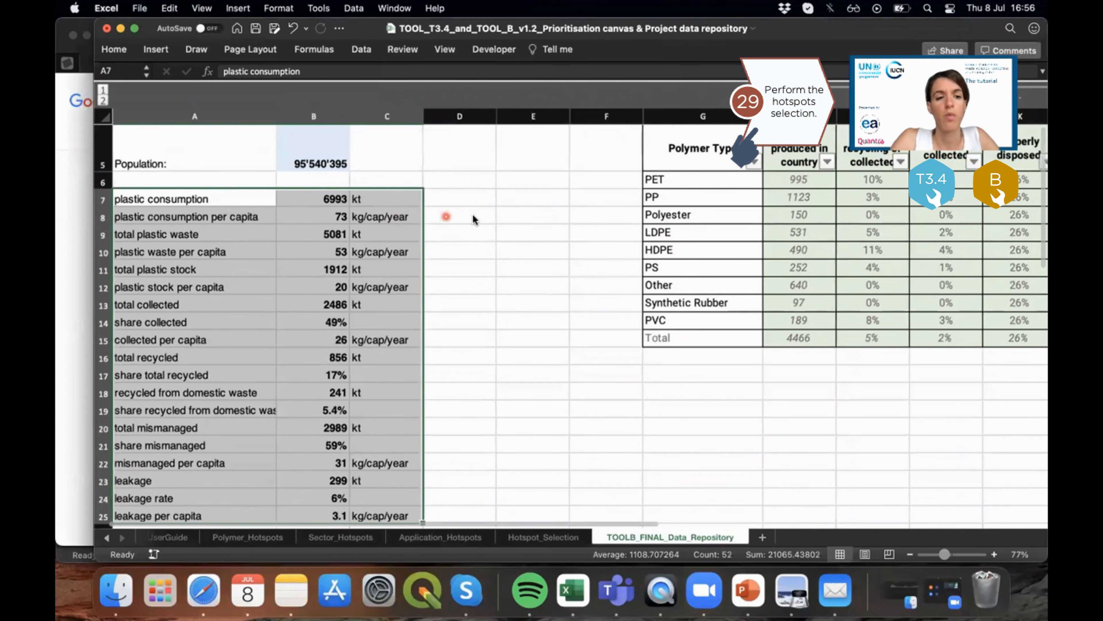
pyautogui.click(473, 219)
pyautogui.click(308, 244)
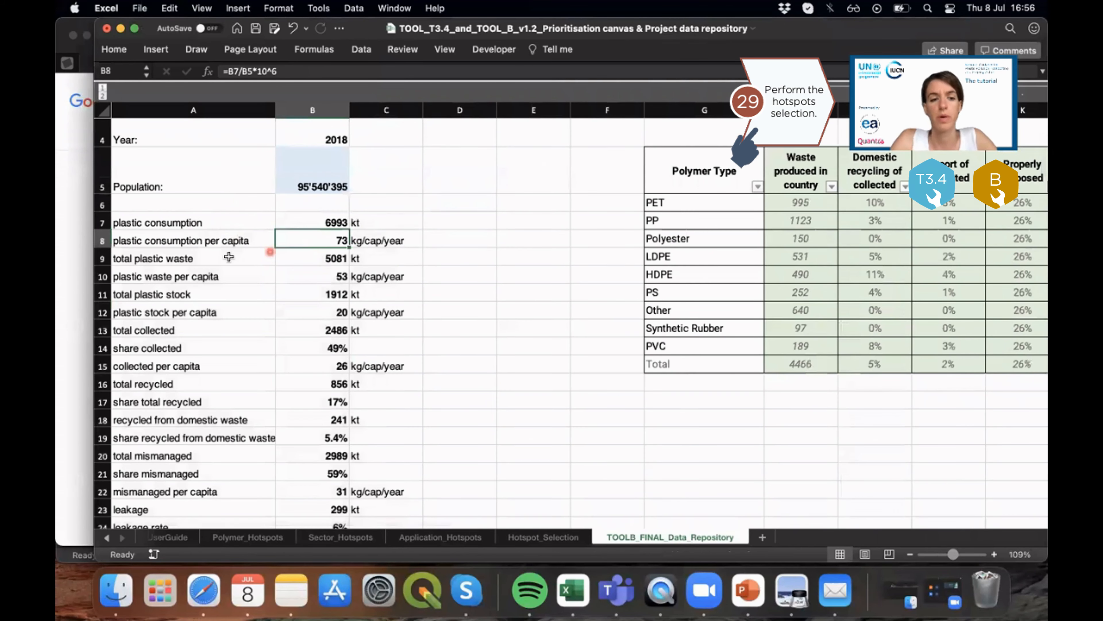
pyautogui.click(324, 257)
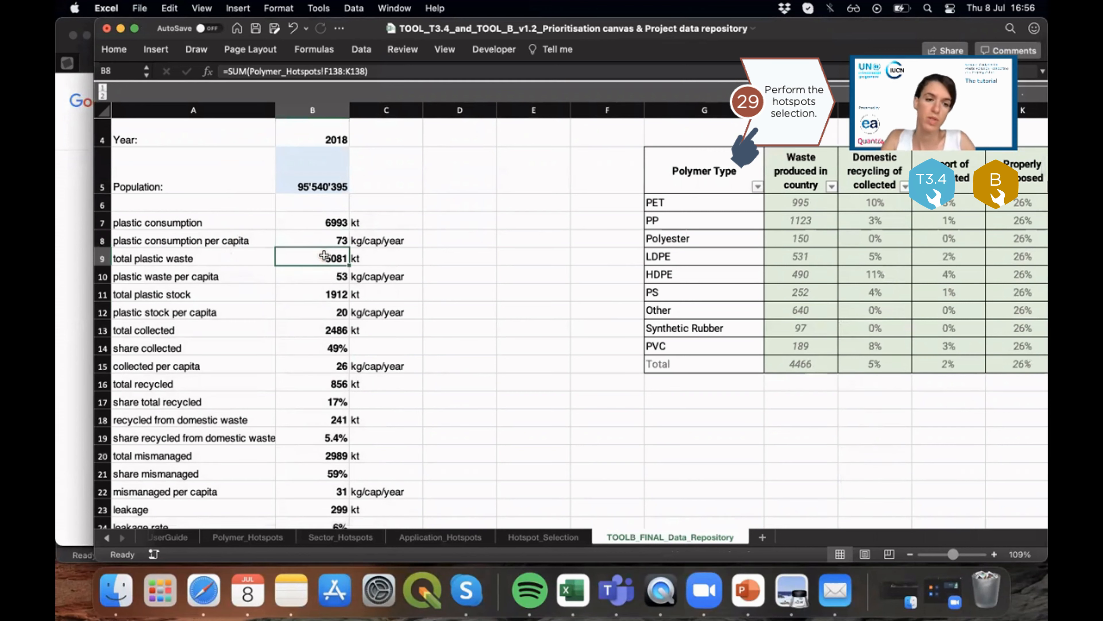
pyautogui.click(198, 222)
pyautogui.click(221, 261)
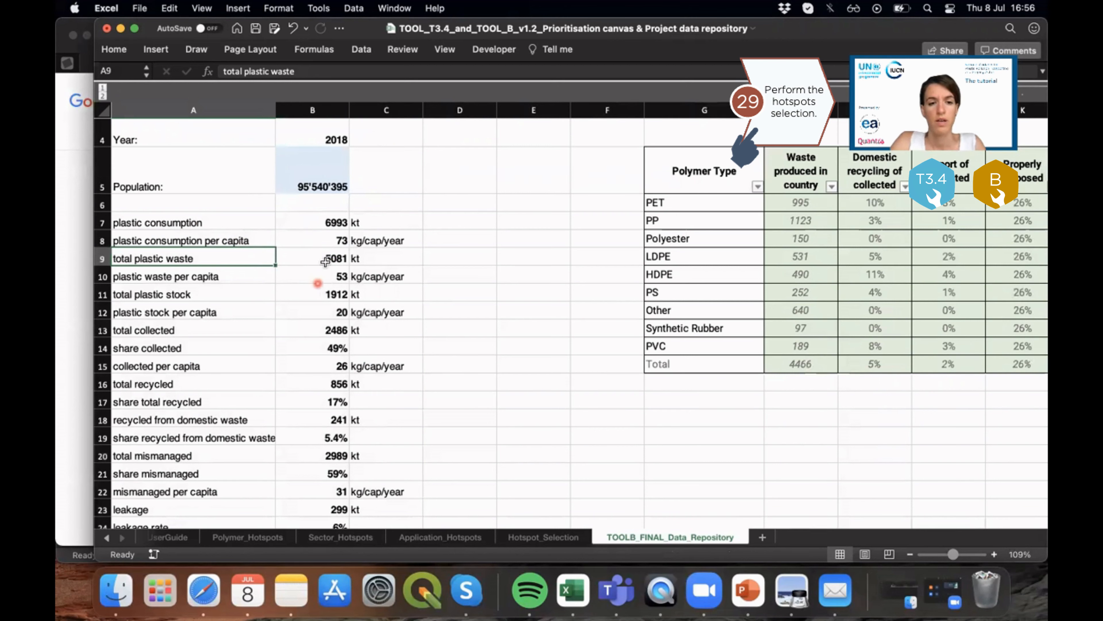
pyautogui.click(255, 297)
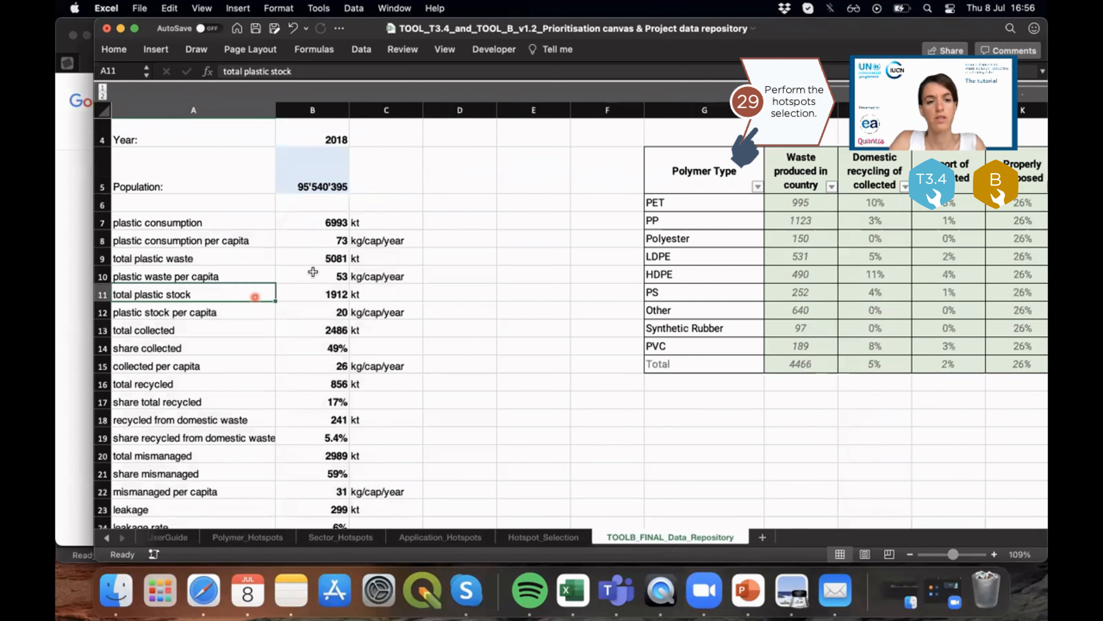
pyautogui.click(298, 234)
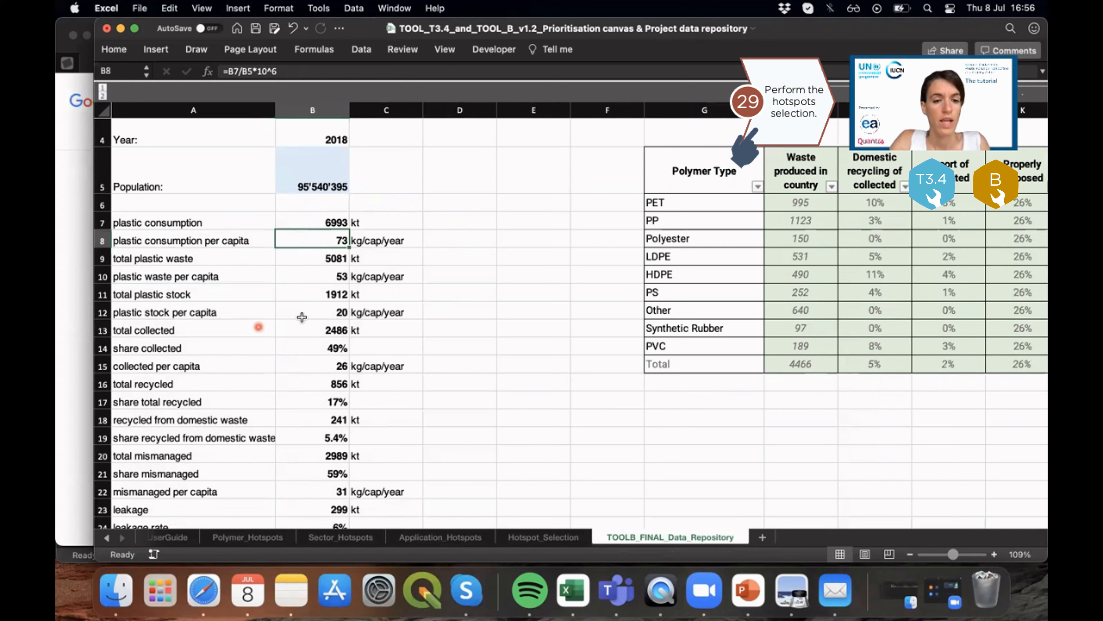
# Check the formulas behind the collected and recycled indicators, and review the mismanaged and leakage rows down to leakage per capita.
pyautogui.click(340, 332)
pyautogui.click(339, 349)
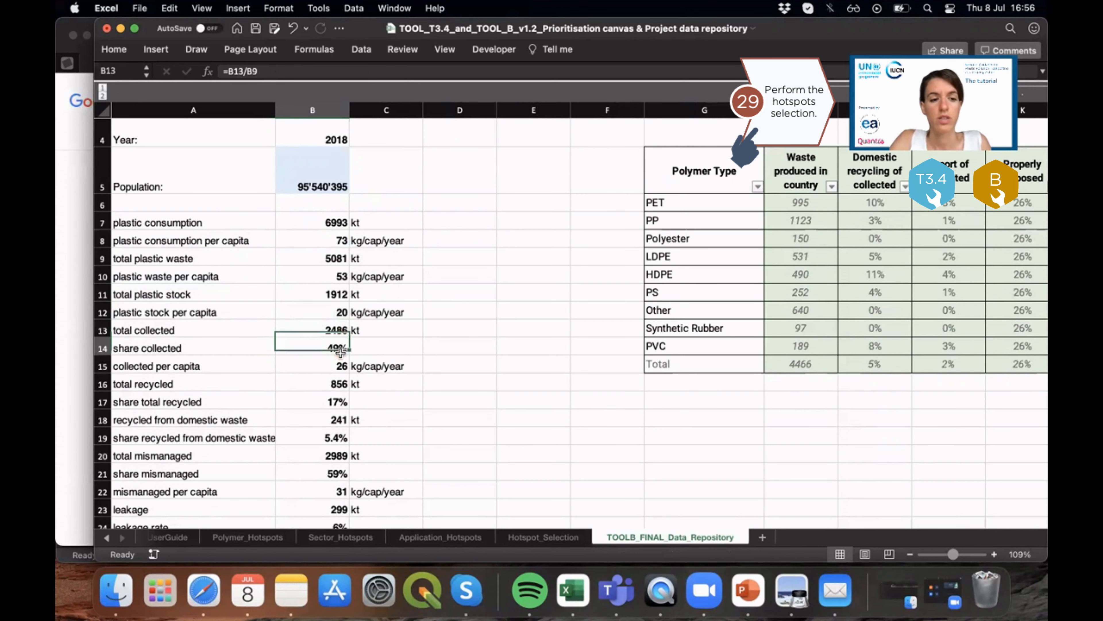
pyautogui.scroll(-3, 326, 367)
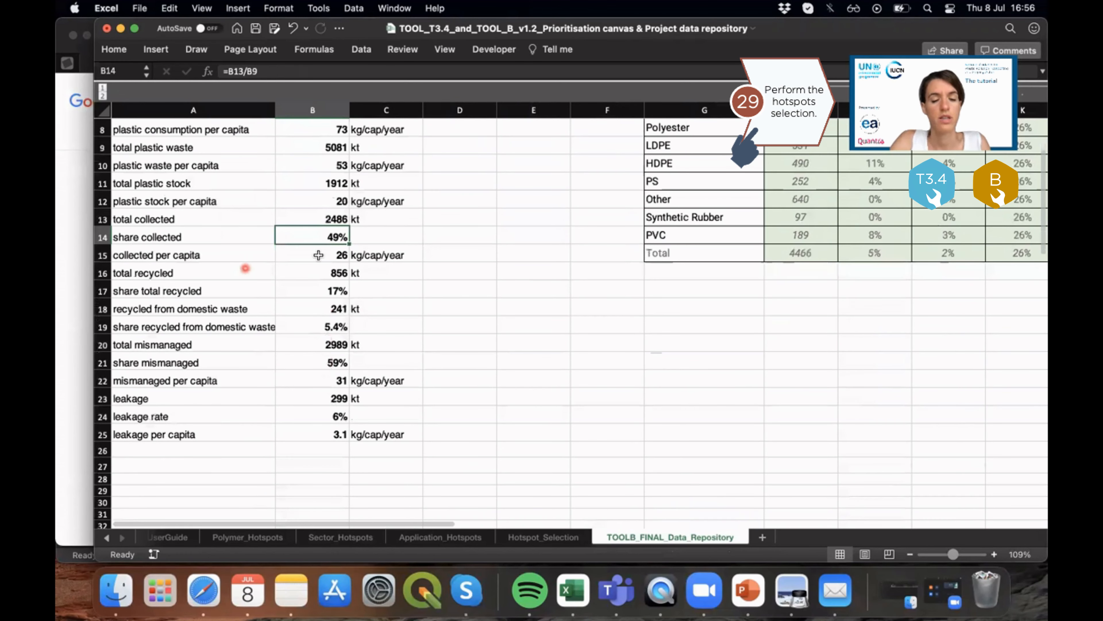
pyautogui.click(317, 255)
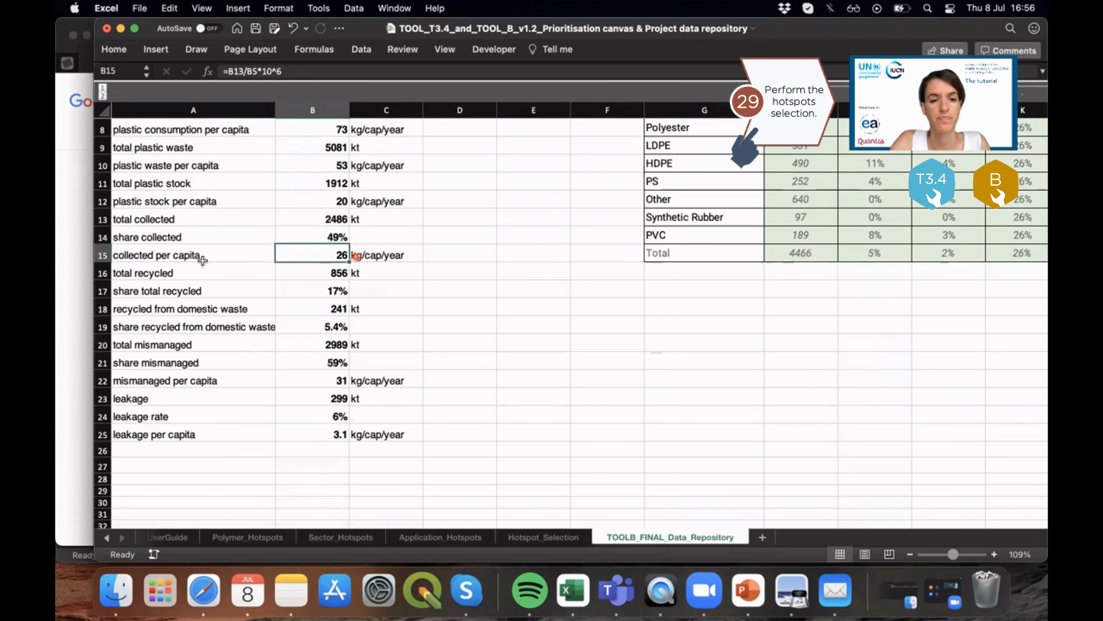
pyautogui.click(311, 271)
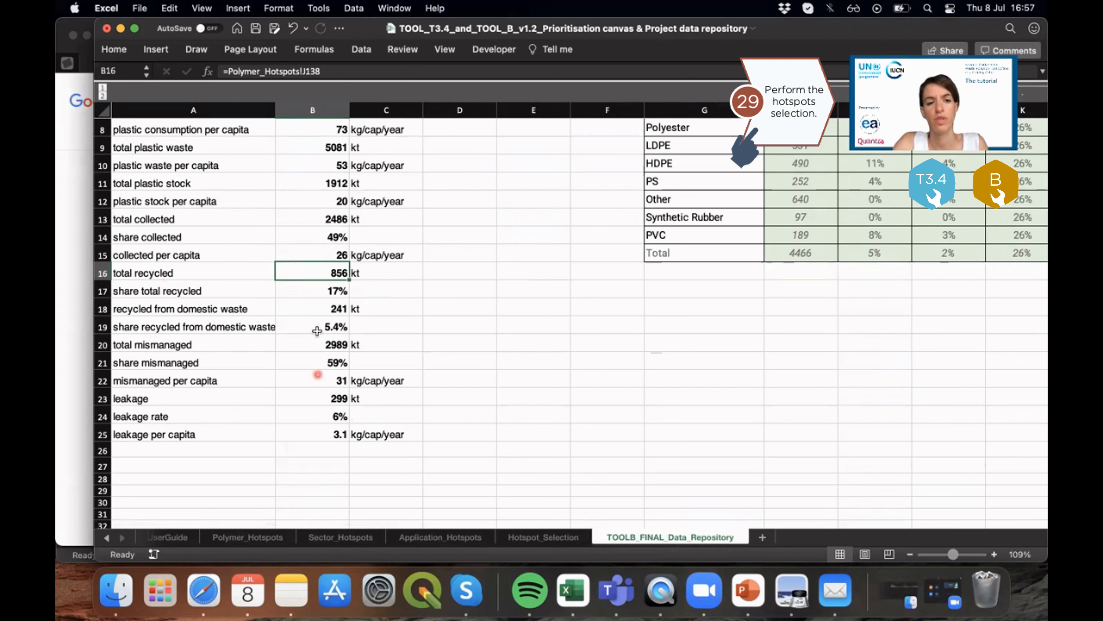
pyautogui.click(303, 274)
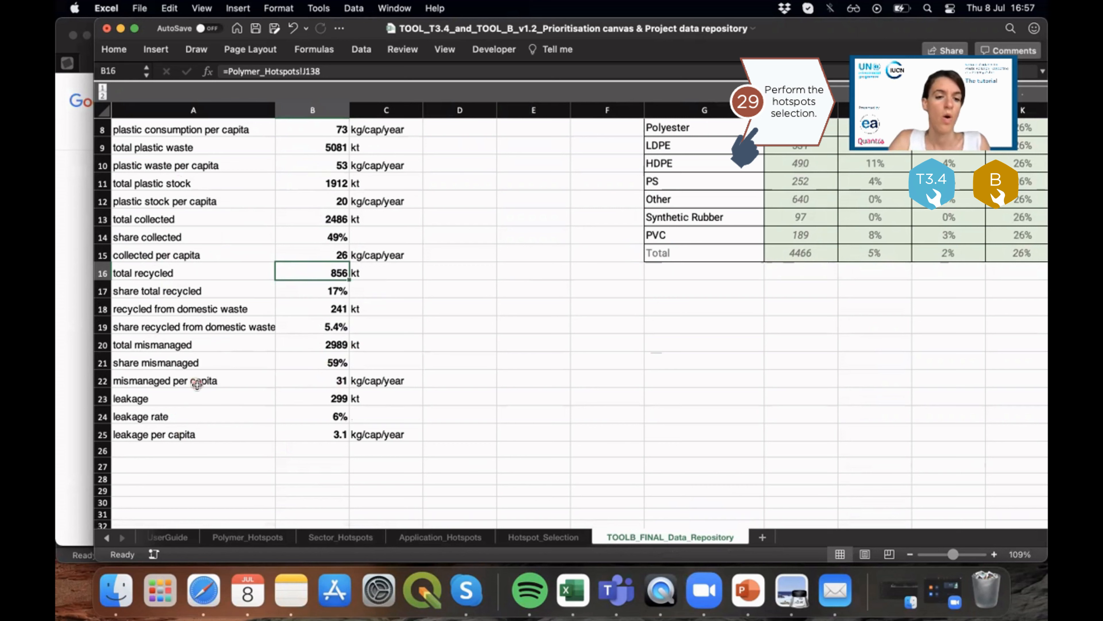
pyautogui.moveTo(219, 432); pyautogui.dragTo(320, 434)
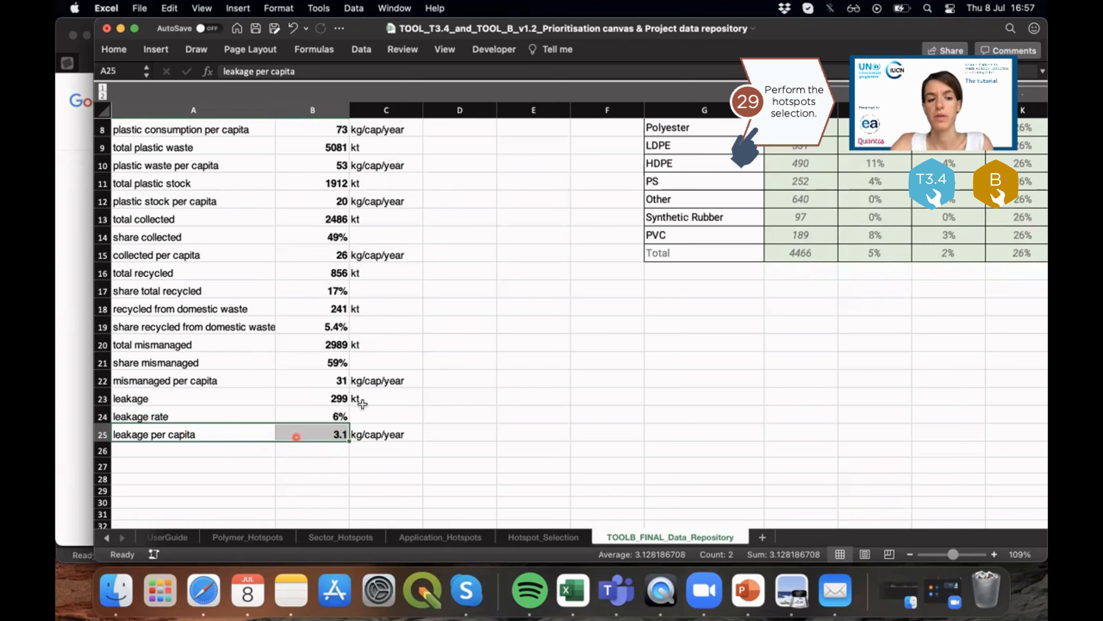
# Examine the full polymer waste table beside the country indicators, from the polymer types to the waste produced and imported columns.
pyautogui.hscroll(10, 363, 404)
pyautogui.scroll(5, 363, 404)
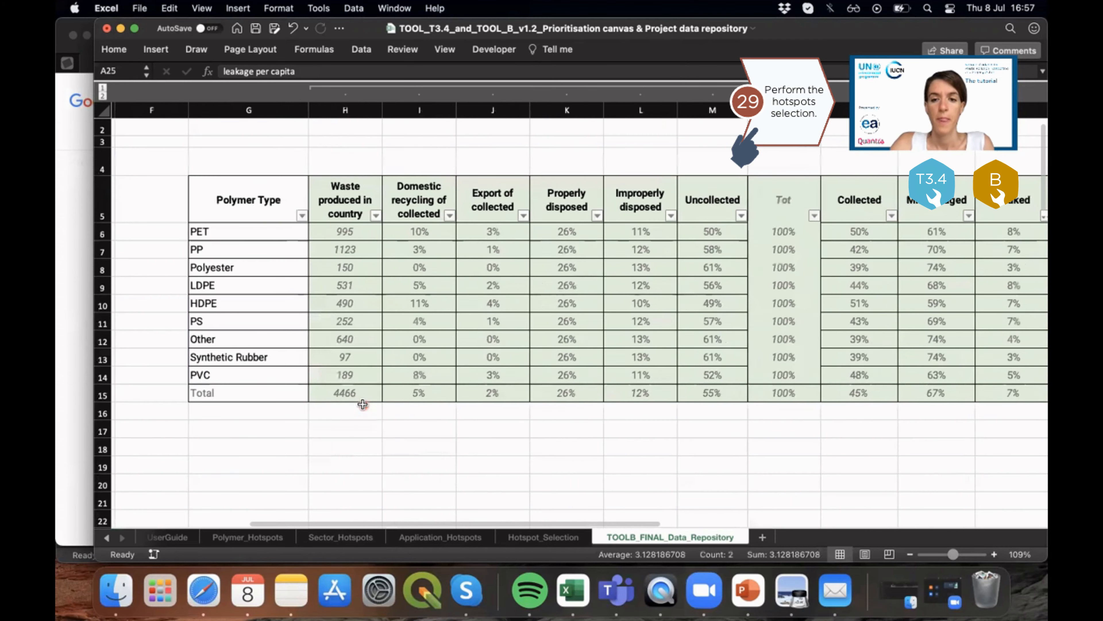
pyautogui.hscroll(3, 363, 404)
pyautogui.scroll(-3, 362, 404)
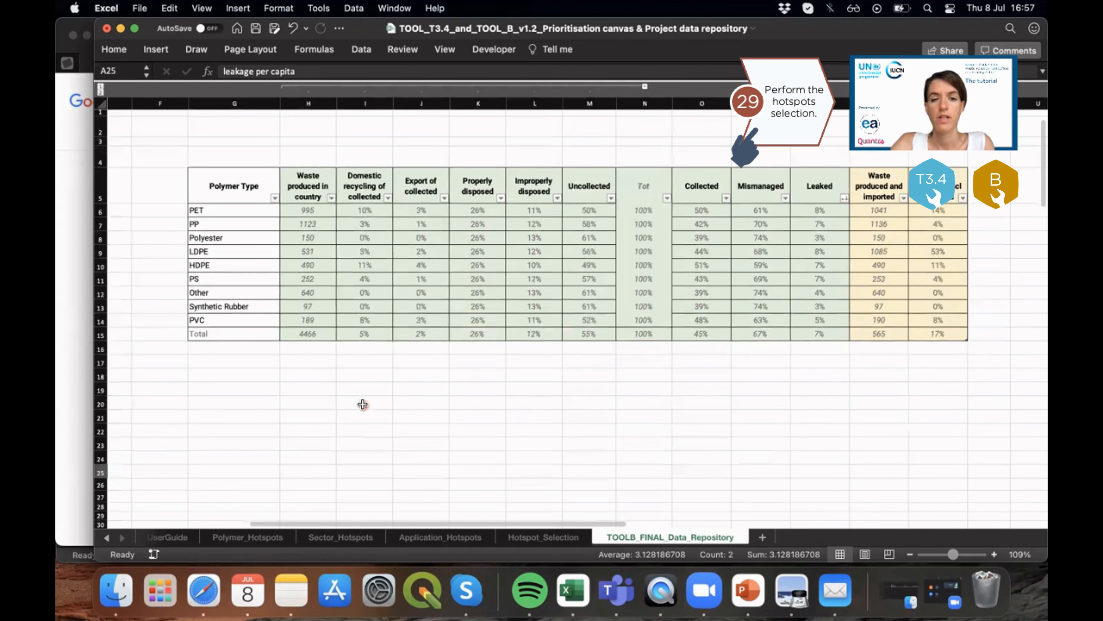
pyautogui.scroll(-3, 340, 273)
pyautogui.moveTo(266, 215); pyautogui.dragTo(291, 339)
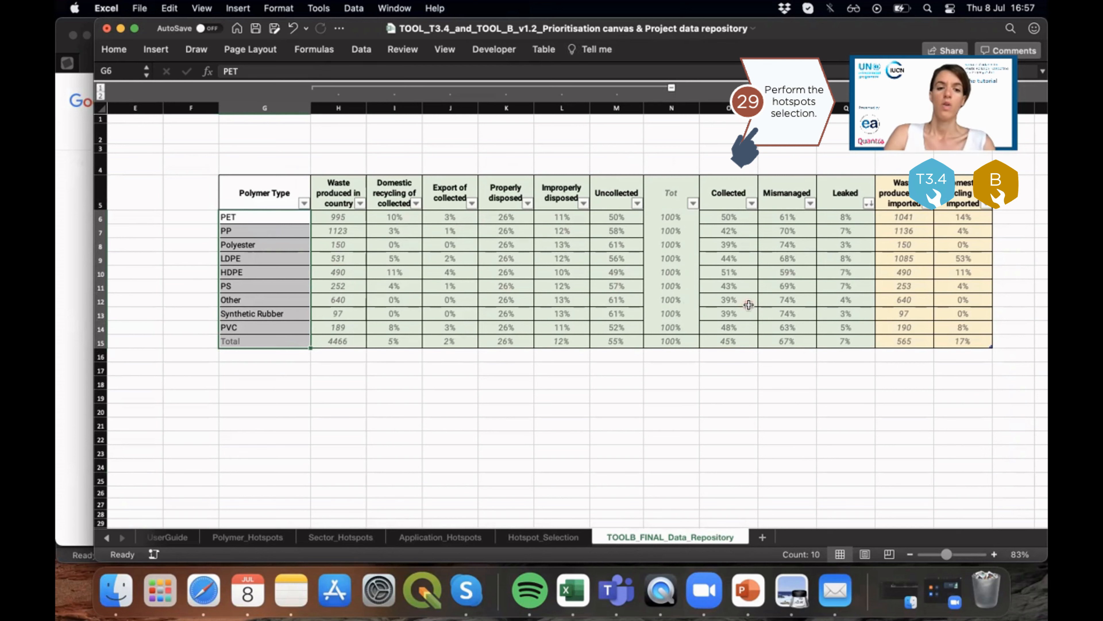
pyautogui.click(594, 375)
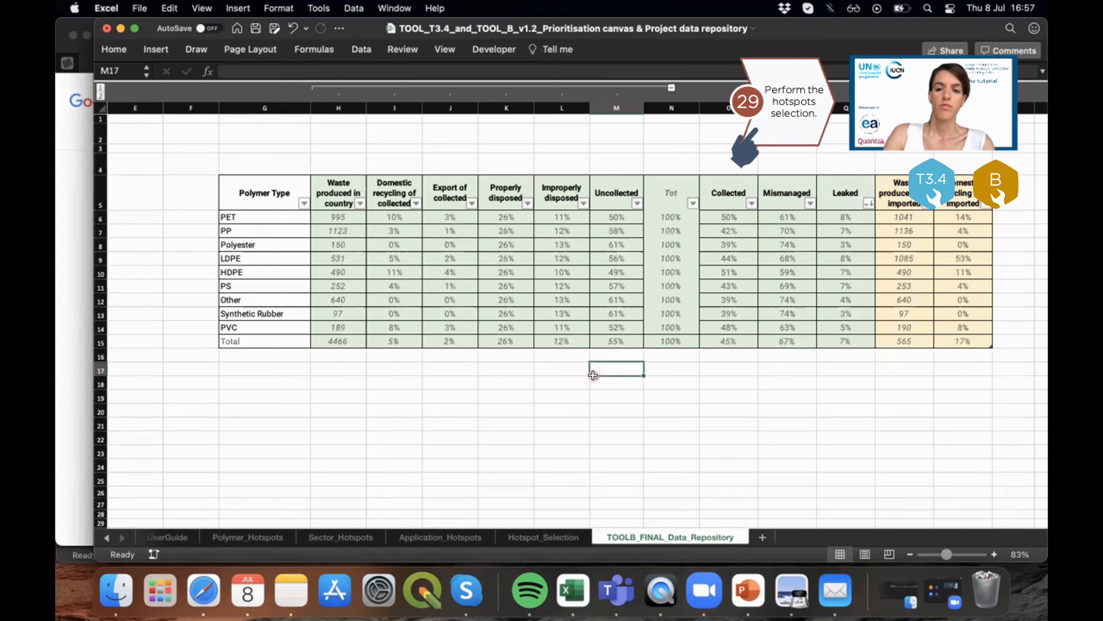
# Inspect the domestic recycling share of LDPE in the polymer table and compare it with the columns that include imported waste.
pyautogui.click(385, 198)
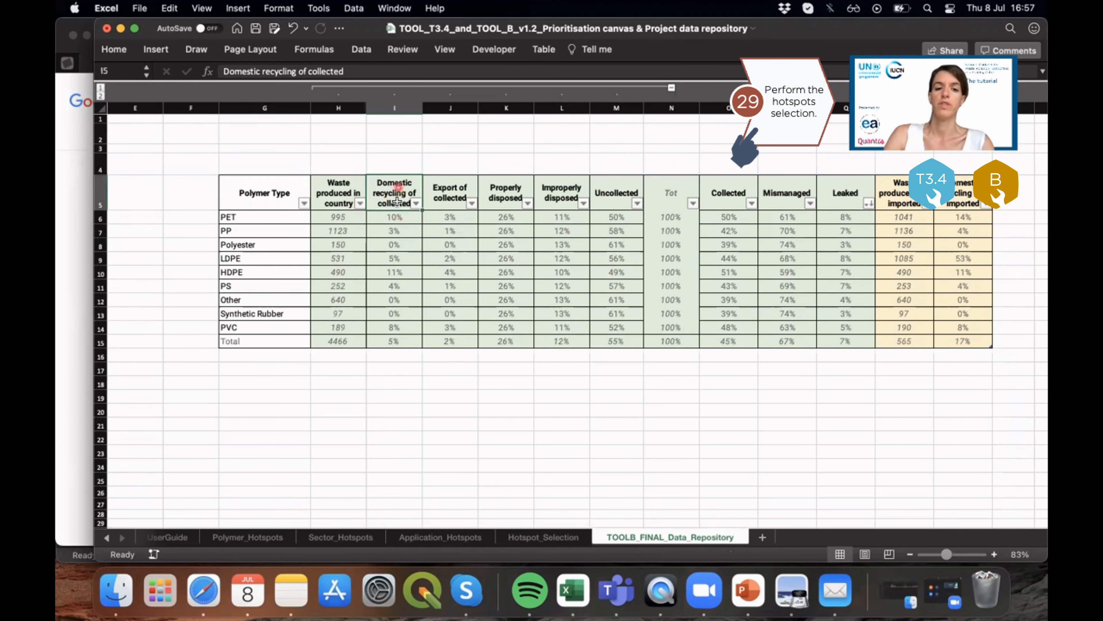
pyautogui.scroll(2, 389, 208)
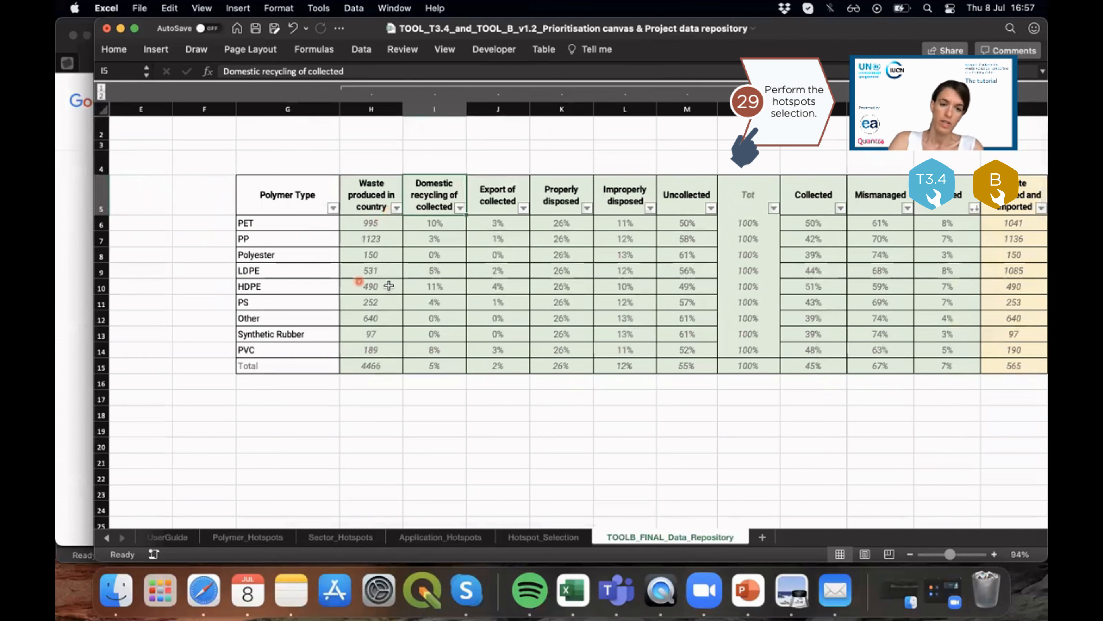
pyautogui.click(256, 270)
pyautogui.click(420, 271)
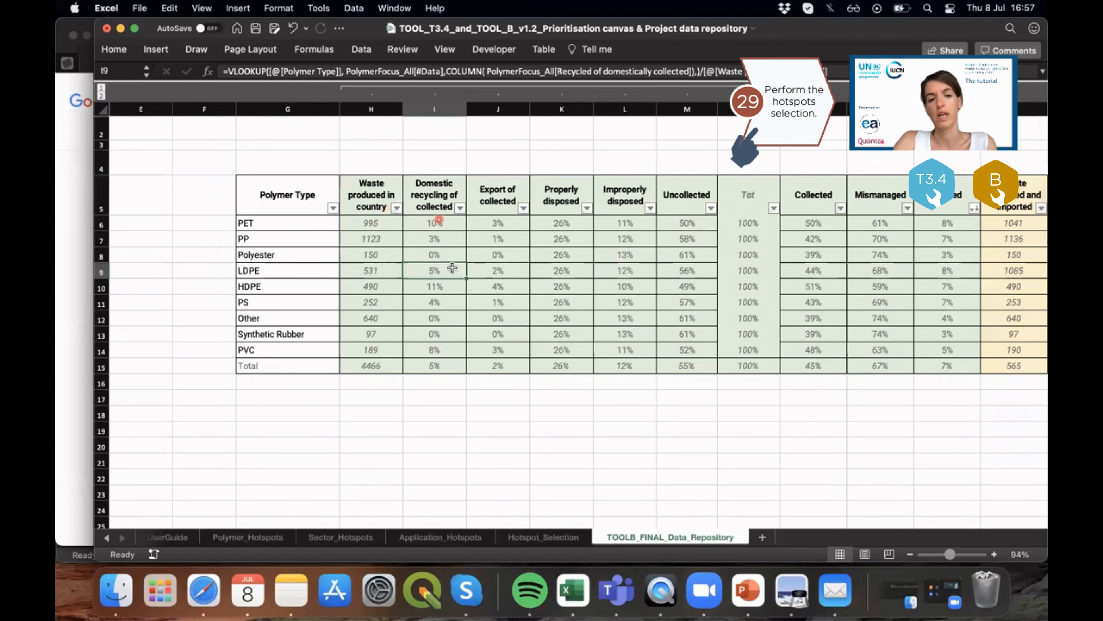
pyautogui.hscroll(5, 443, 286)
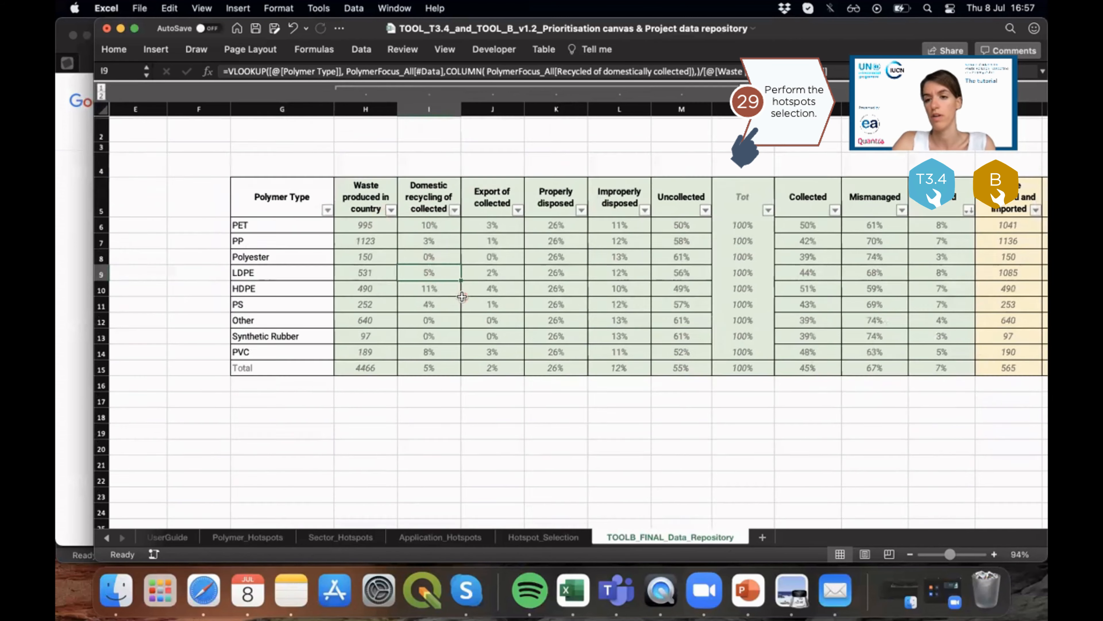
pyautogui.hscroll(-1, 462, 296)
pyautogui.hscroll(5, 182, 409)
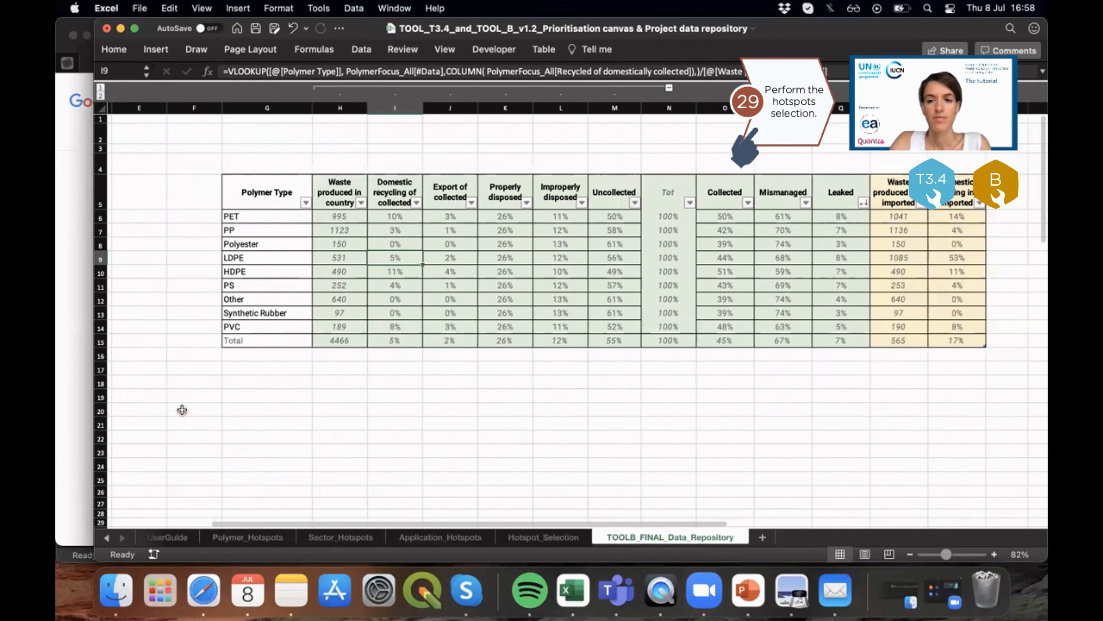
pyautogui.hscroll(2, 182, 410)
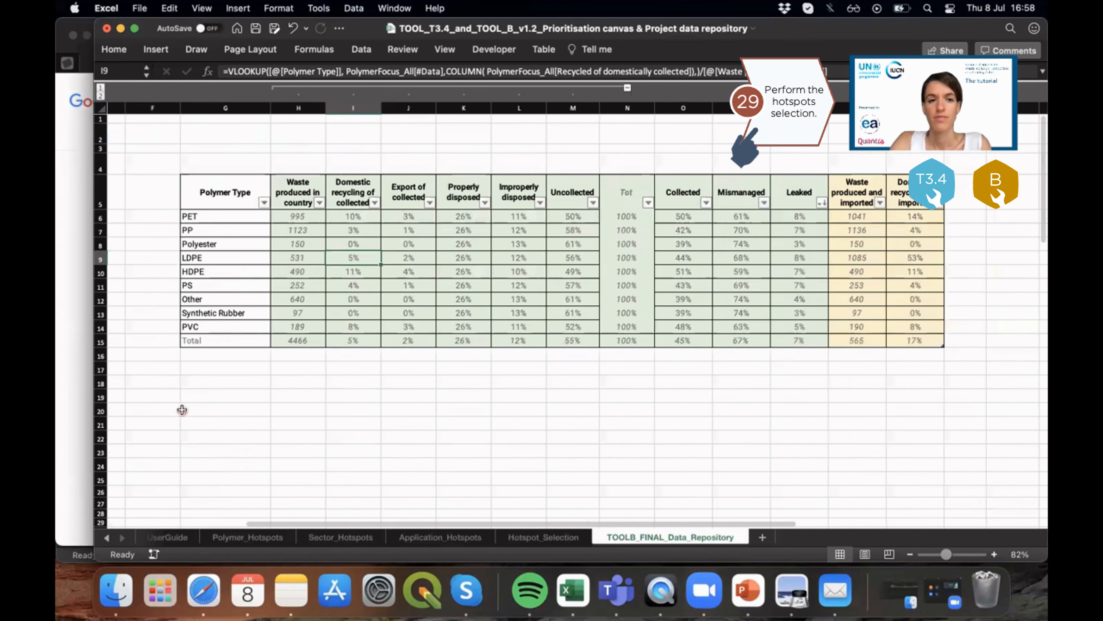